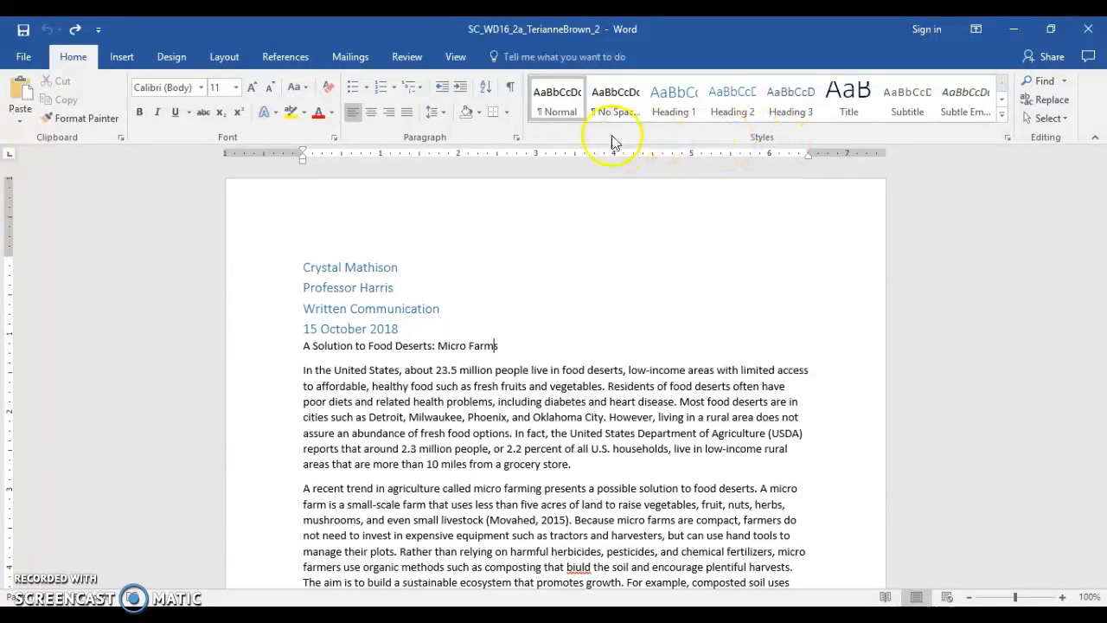
# Step: Modify the Normal style to use Times New Roman at 12 pt, with No Spacing as the style for the following paragraph
pyautogui.rightClick(558, 104)
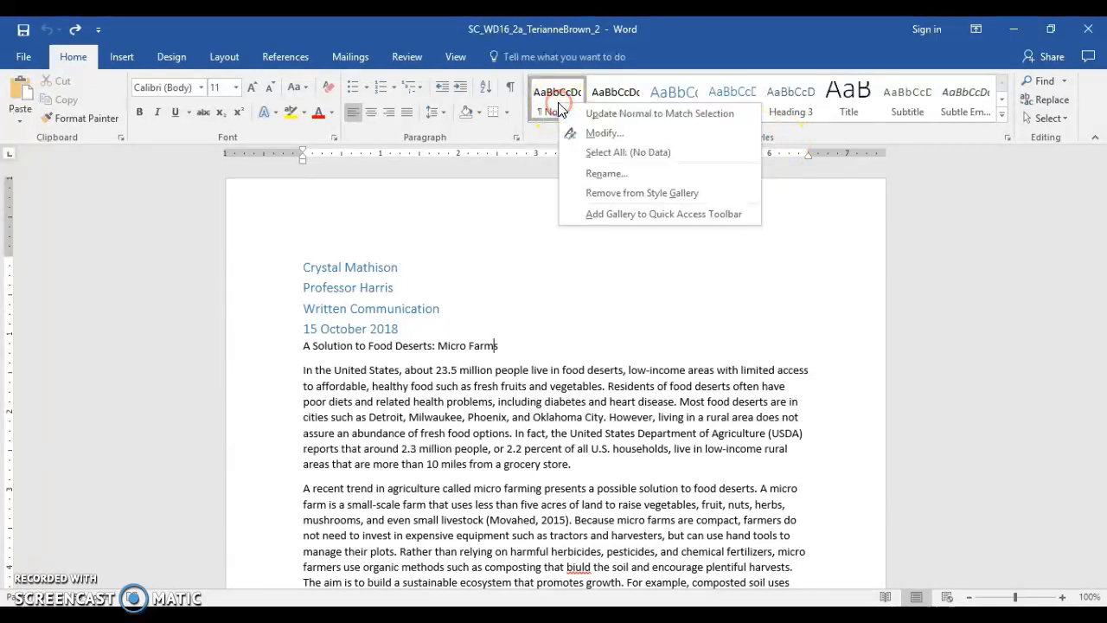
pyautogui.click(595, 135)
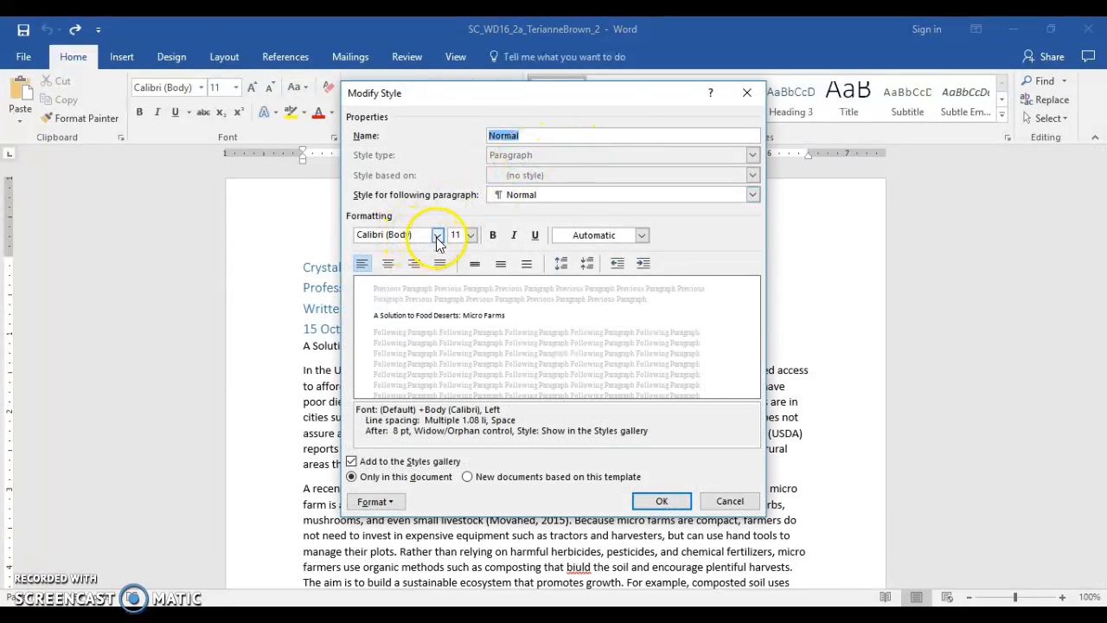
pyautogui.click(437, 235)
pyautogui.click(446, 290)
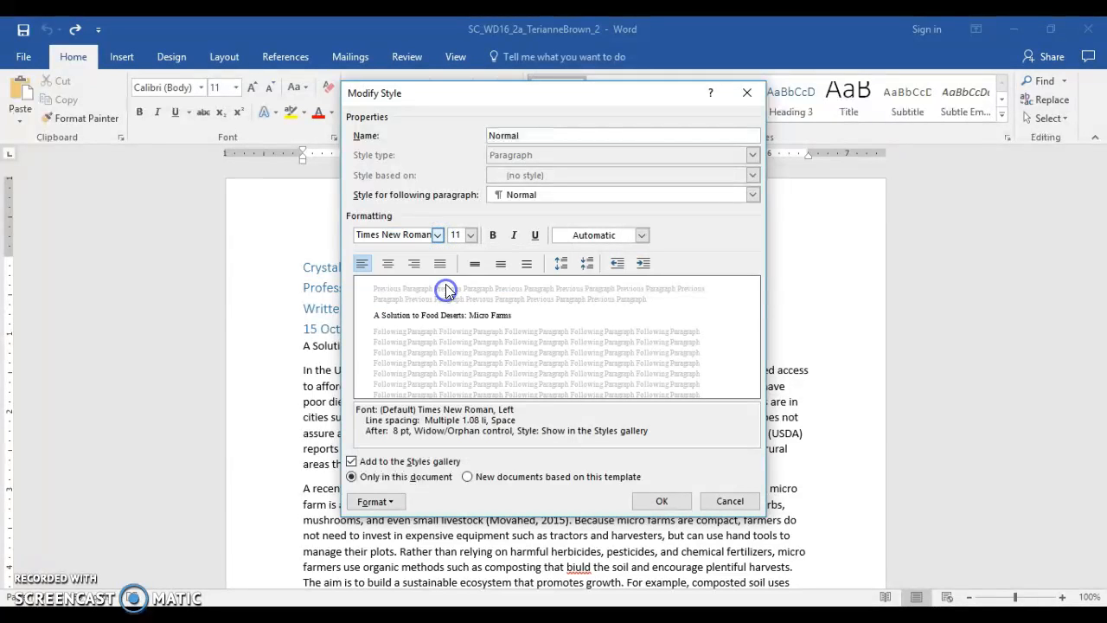
pyautogui.click(470, 235)
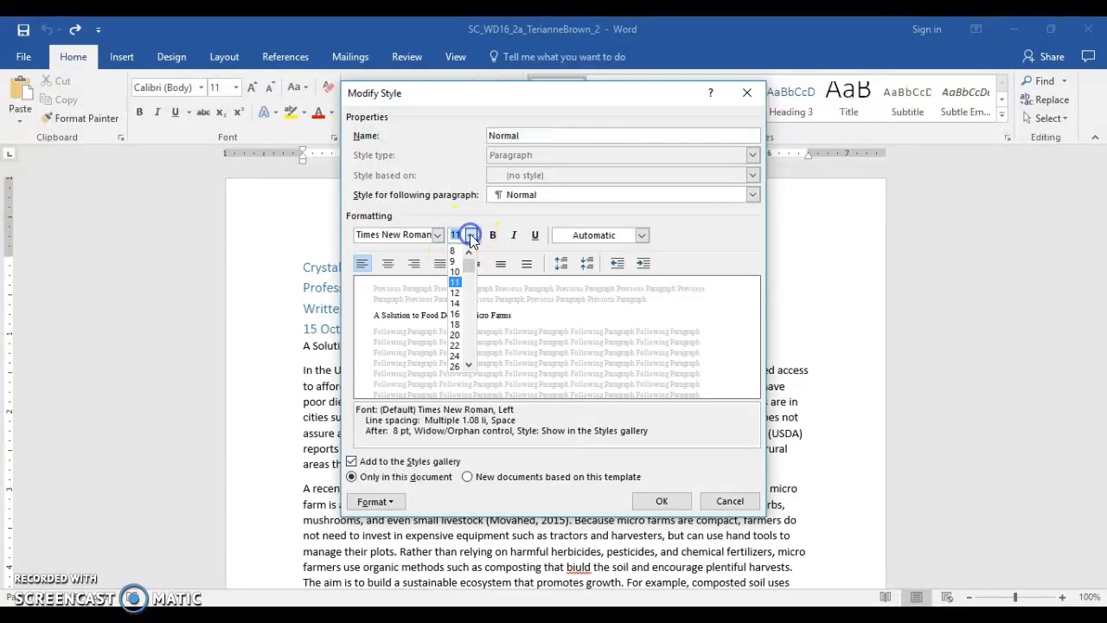
pyautogui.click(456, 293)
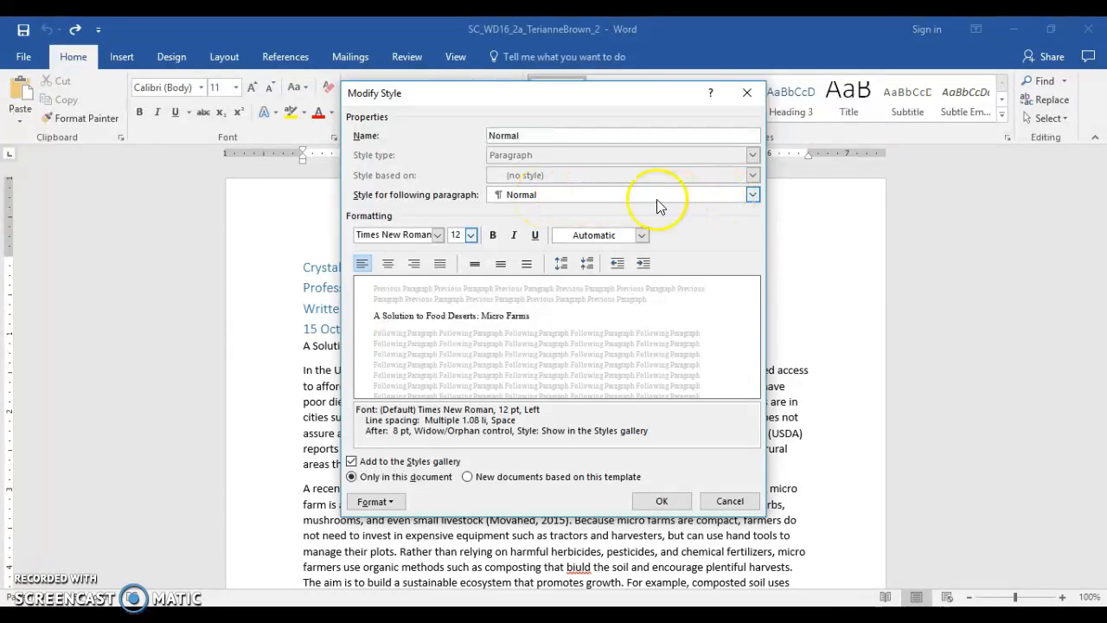
pyautogui.click(750, 196)
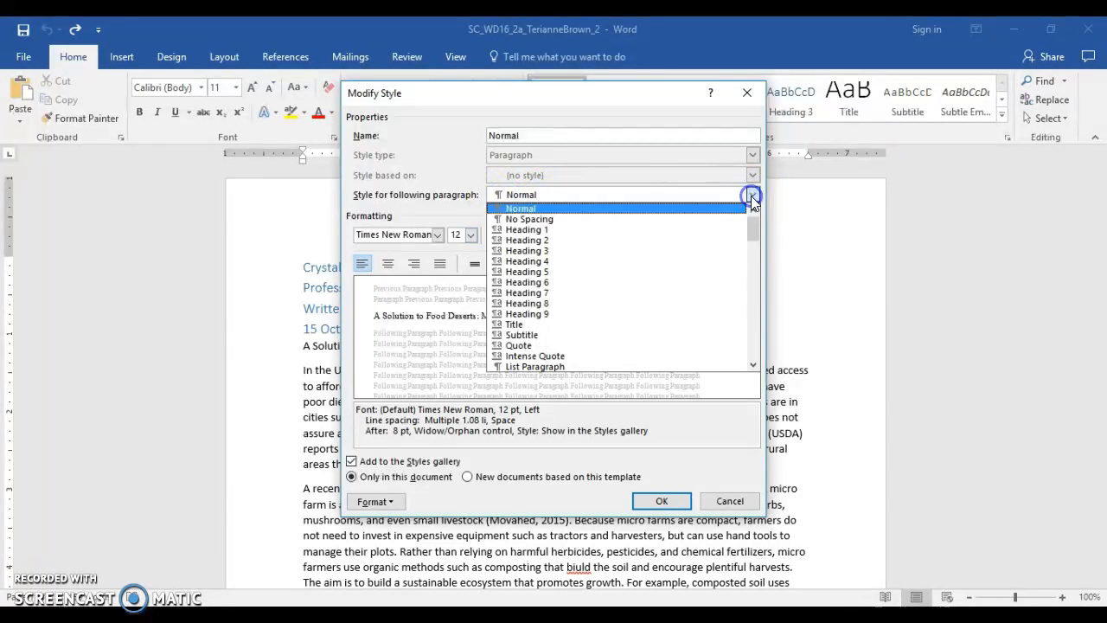
pyautogui.click(713, 217)
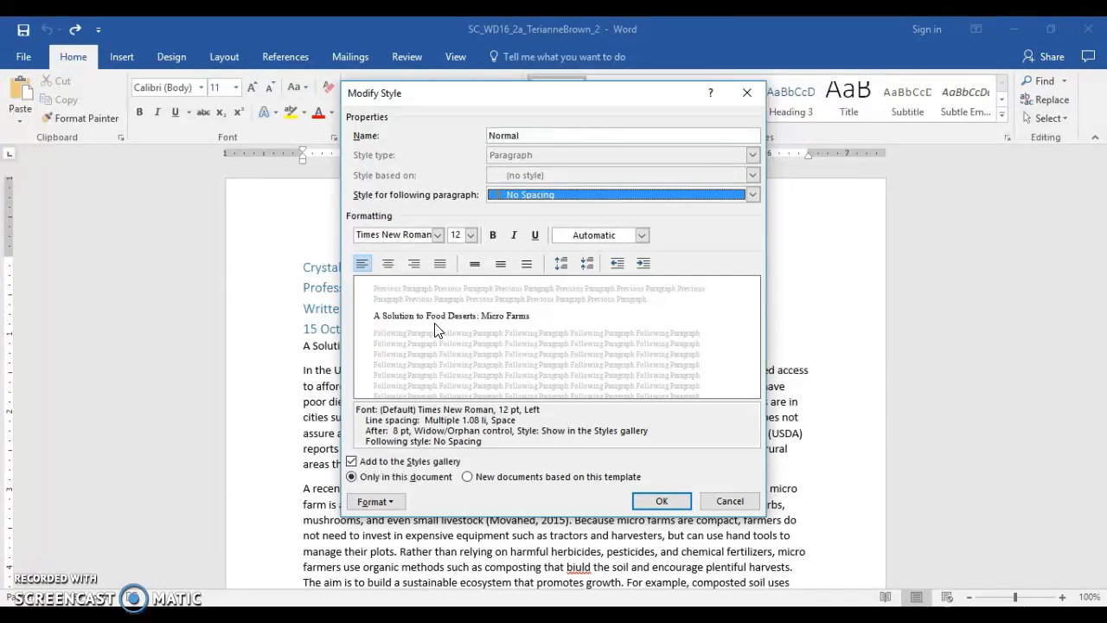
# Step: Set the Normal style's line spacing to Double and its spacing after to 0 pt, and apply the style changes
pyautogui.click(374, 503)
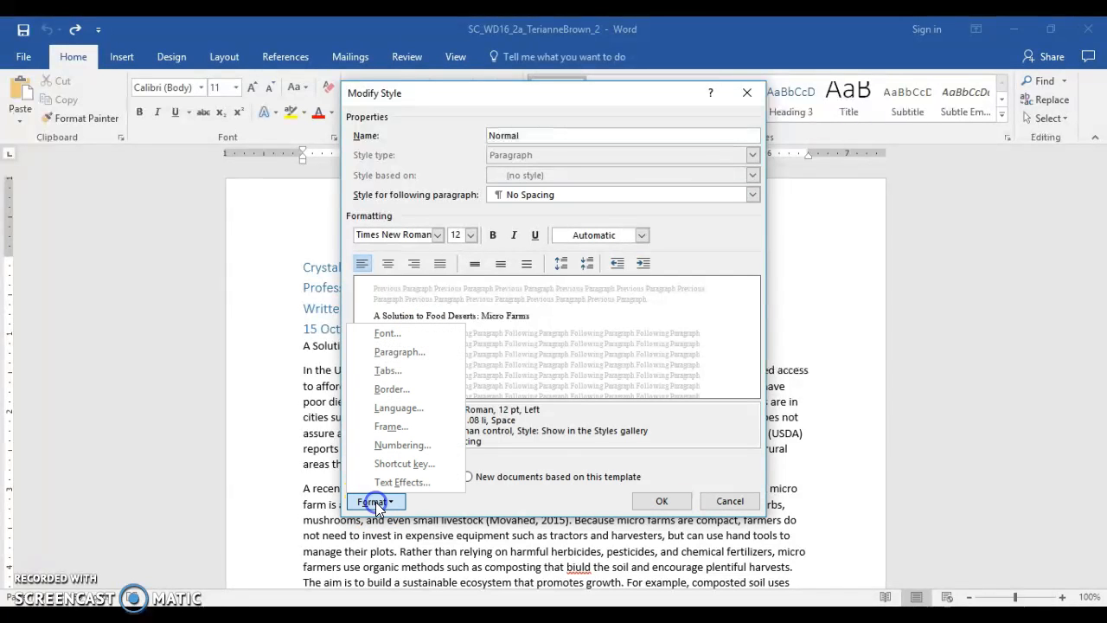
pyautogui.click(397, 351)
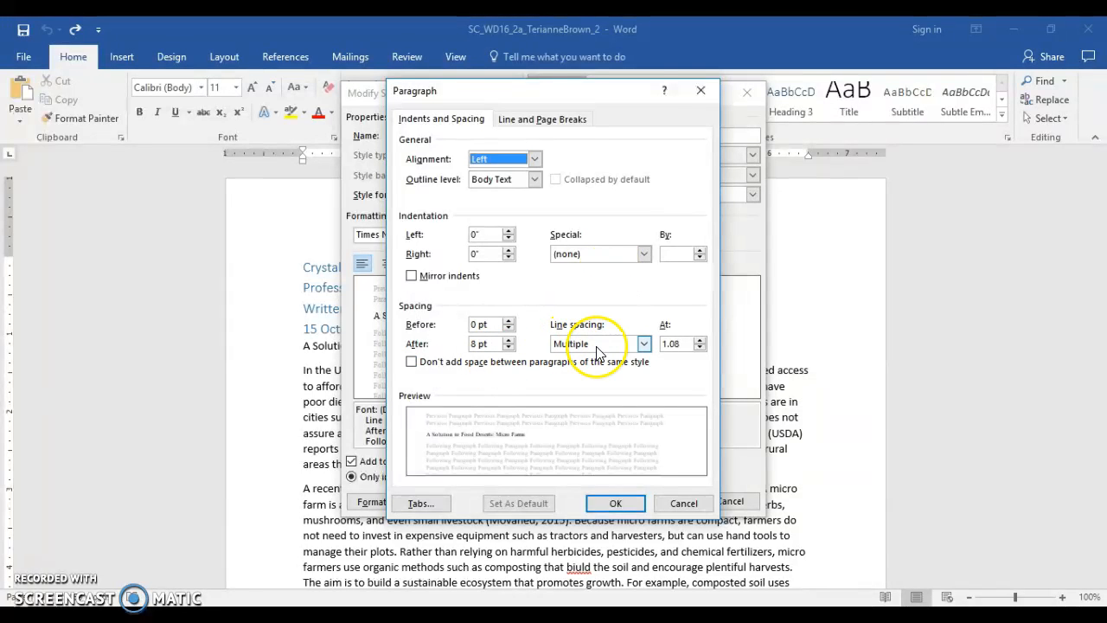
pyautogui.click(642, 343)
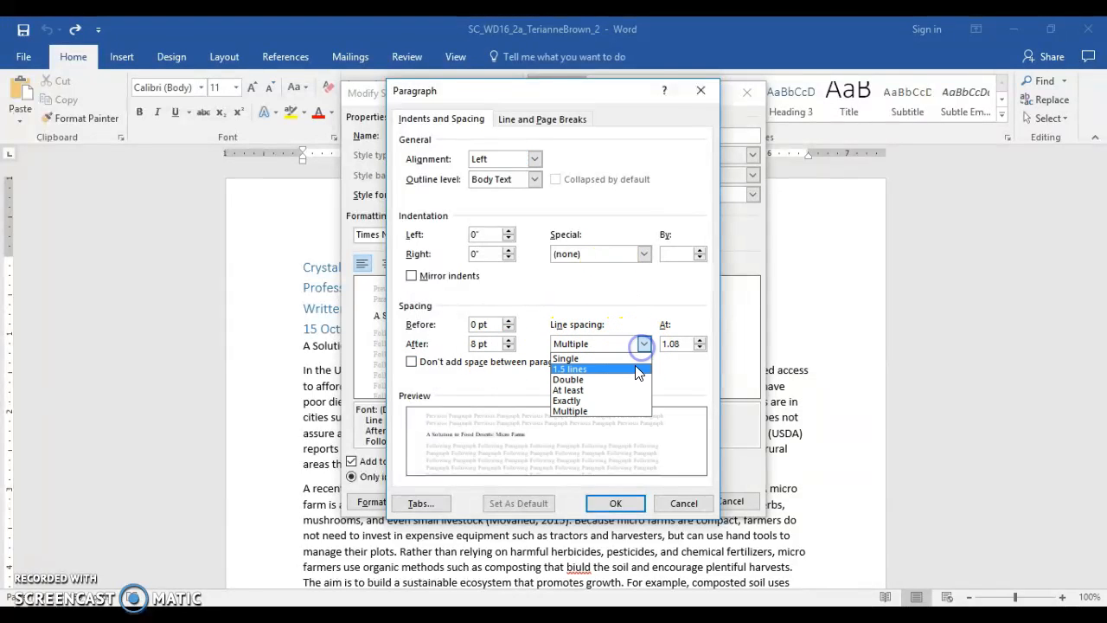
pyautogui.click(631, 381)
pyautogui.doubleClick(480, 343)
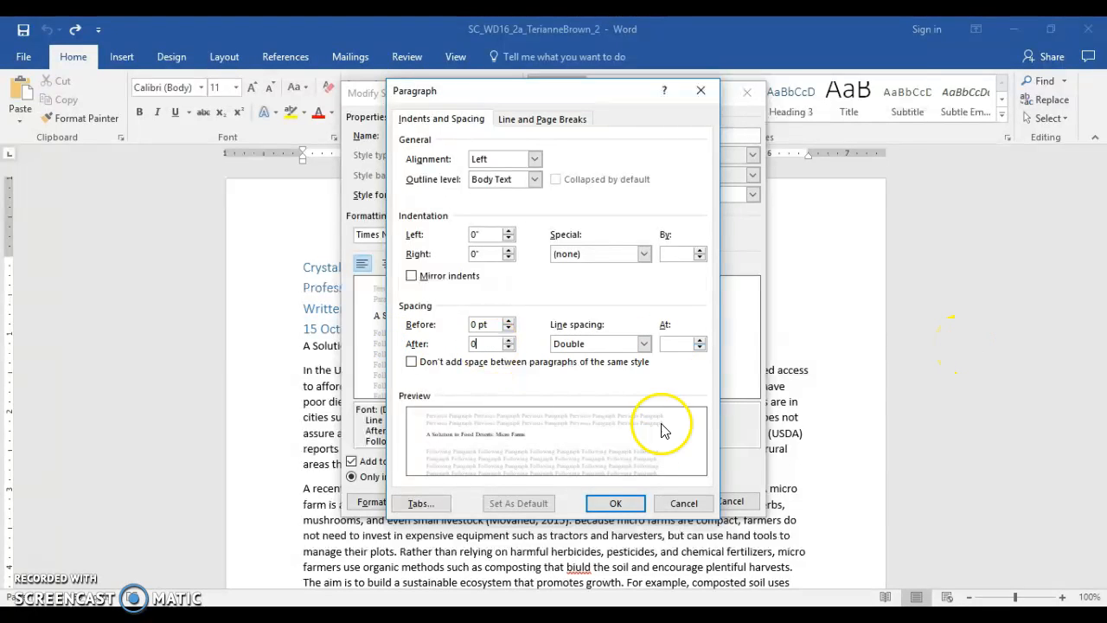
pyautogui.click(615, 503)
pyautogui.click(659, 501)
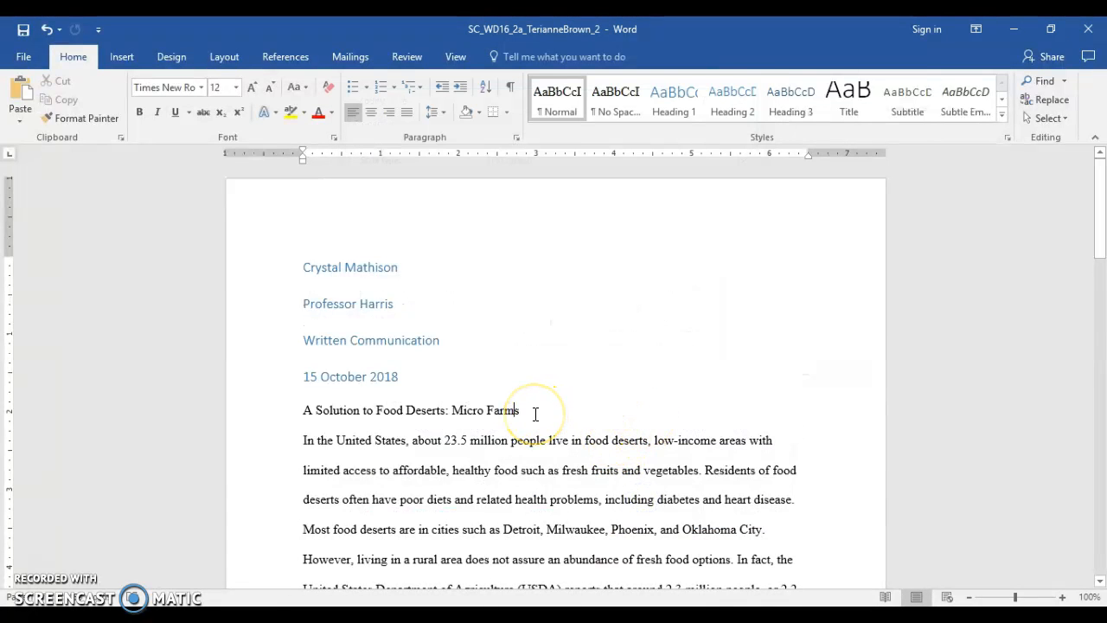
# Step: Apply the Normal style to the four lines above the paper's title and center the title
pyautogui.click(454, 396)
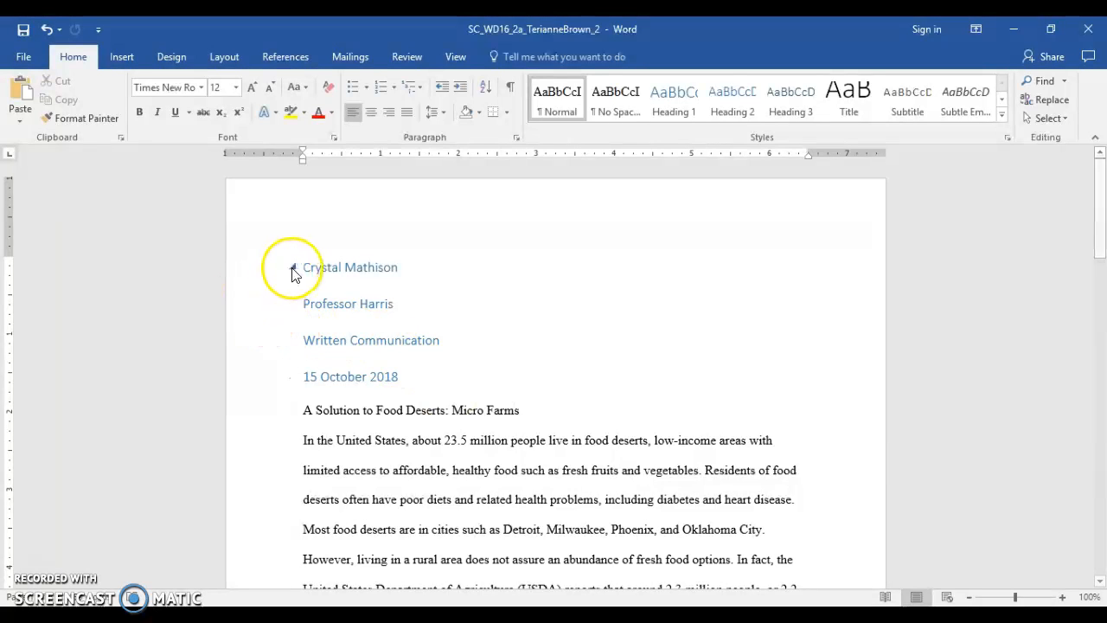
pyautogui.moveTo(306, 267); pyautogui.dragTo(459, 386)
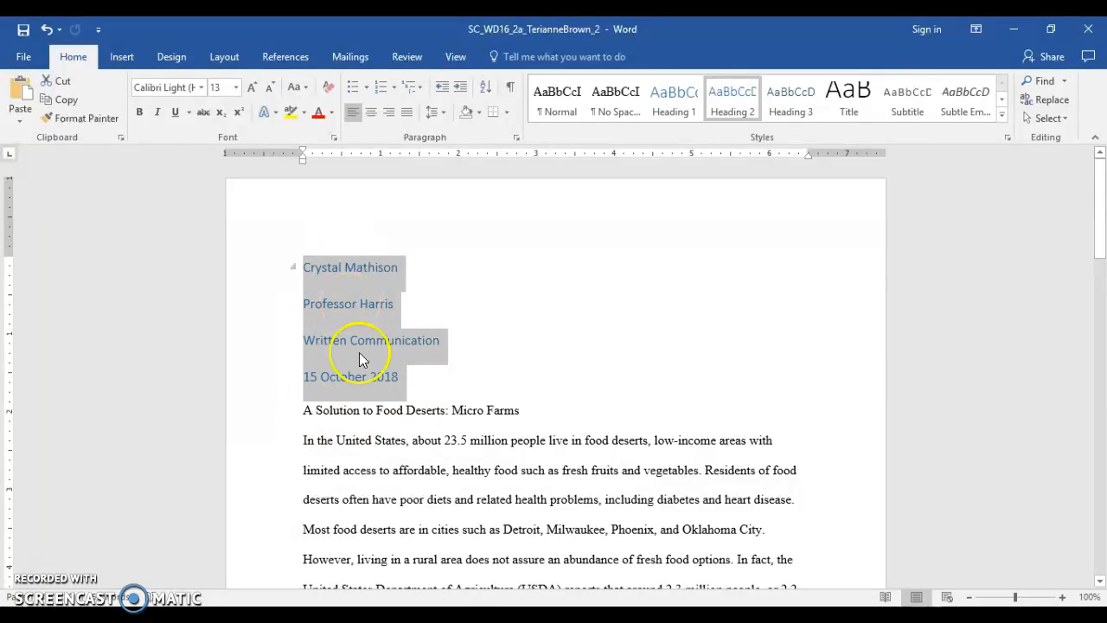
pyautogui.click(553, 96)
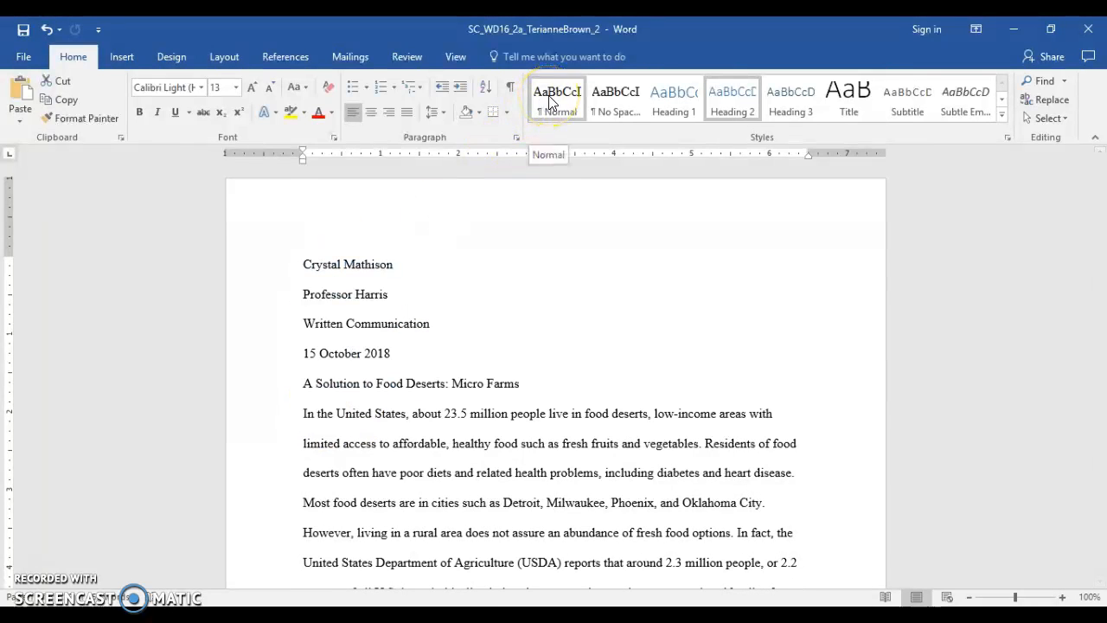
pyautogui.click(550, 101)
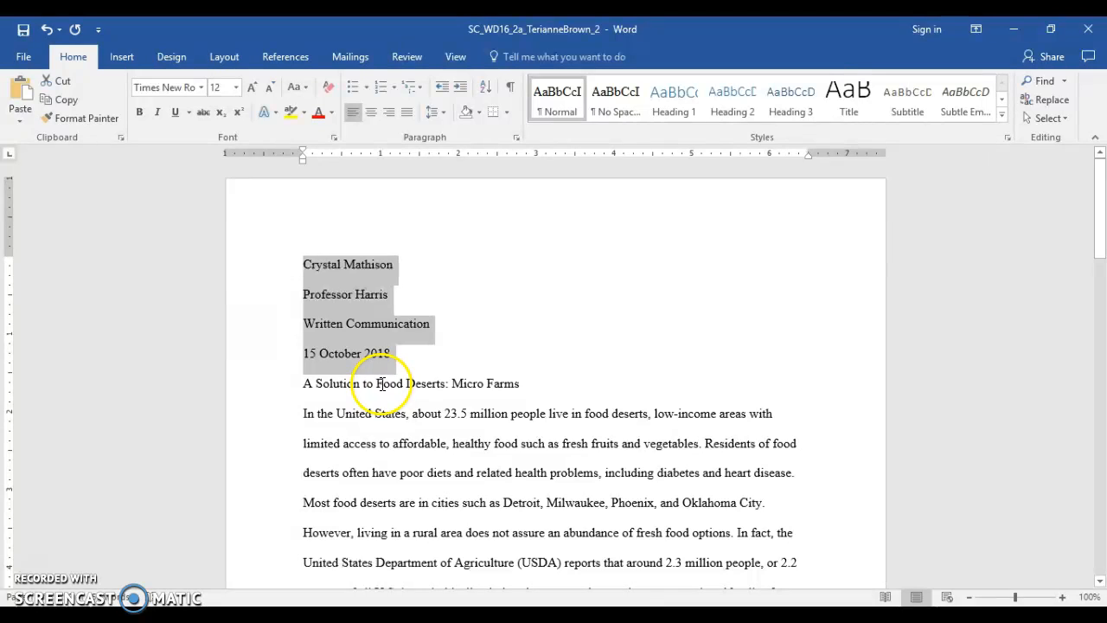
pyautogui.click(419, 384)
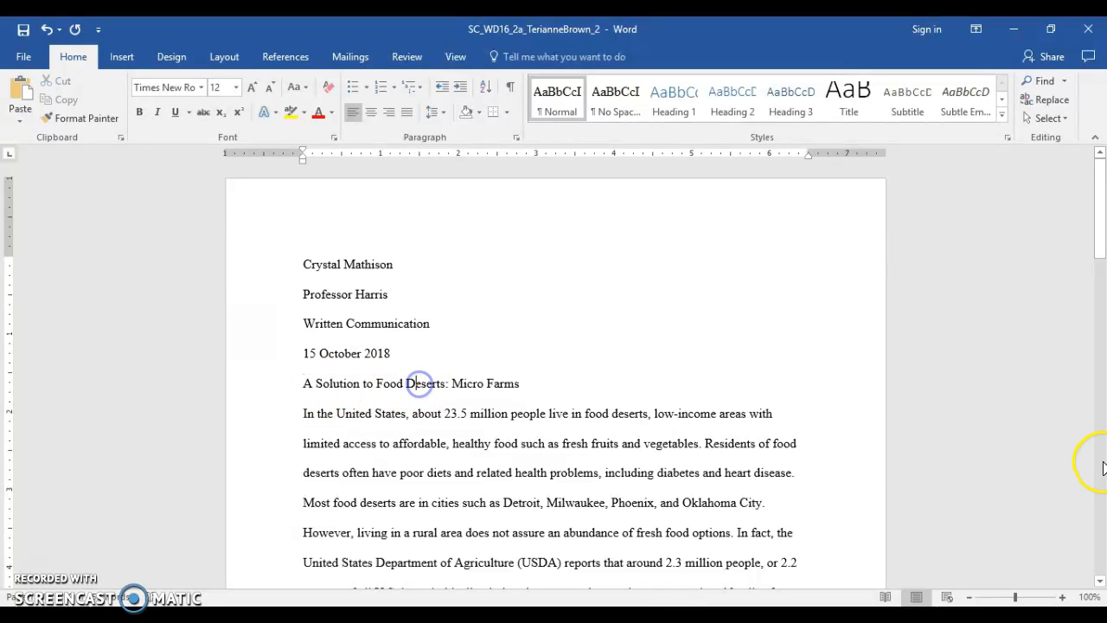
pyautogui.hotkey('ctrl', 'e')
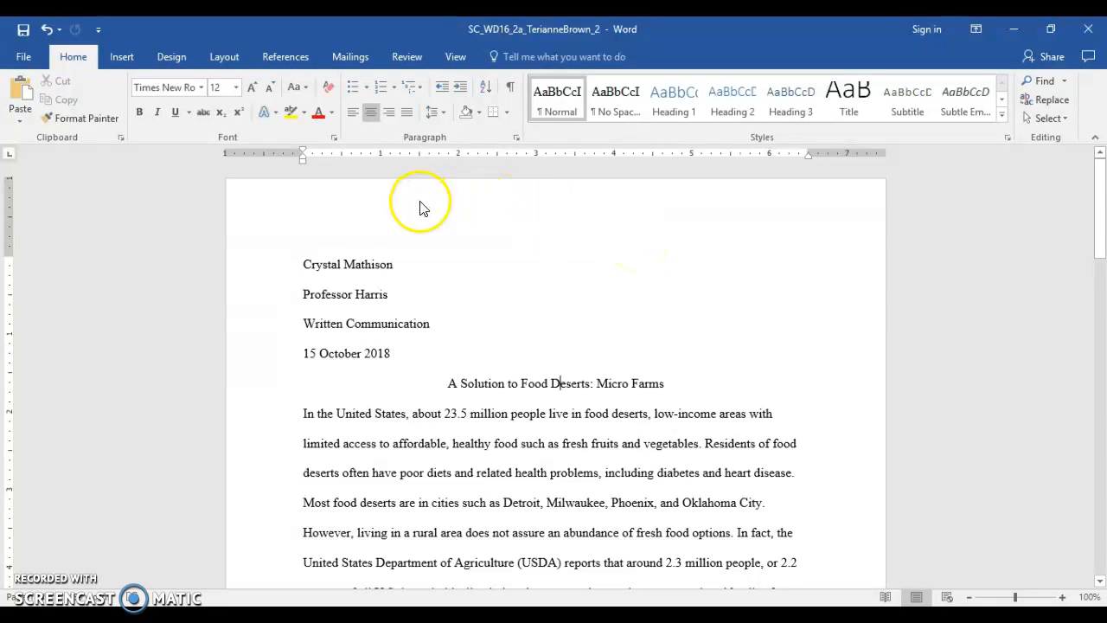
# Step: Enter the student's last name followed by a space in the page header, aligned right
pyautogui.doubleClick(749, 213)
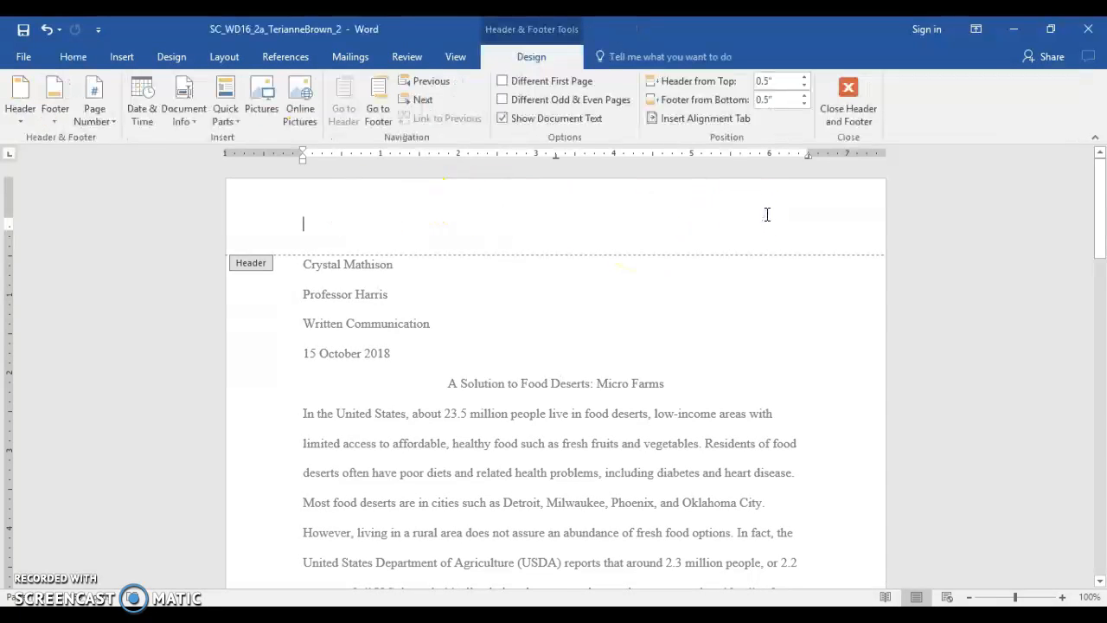
pyautogui.click(116, 57)
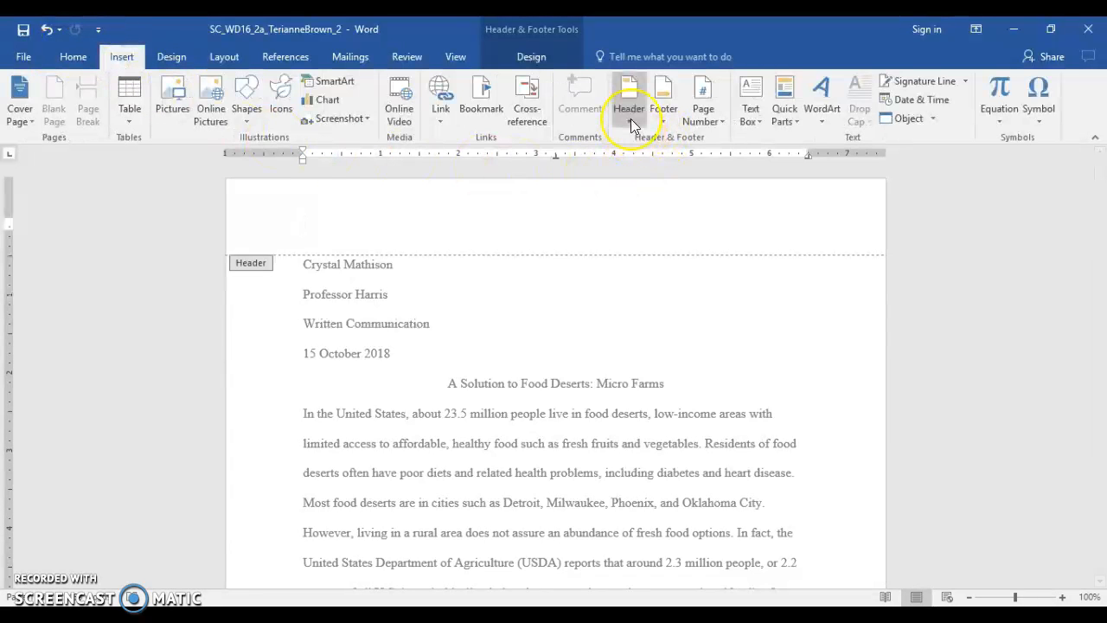
pyautogui.click(631, 123)
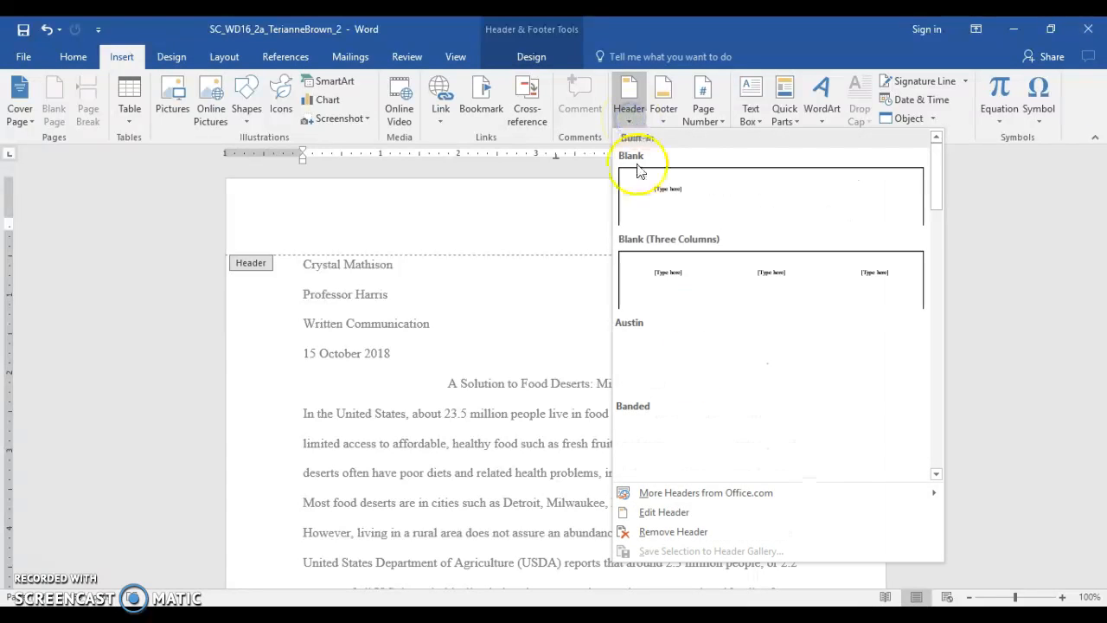
pyautogui.click(426, 225)
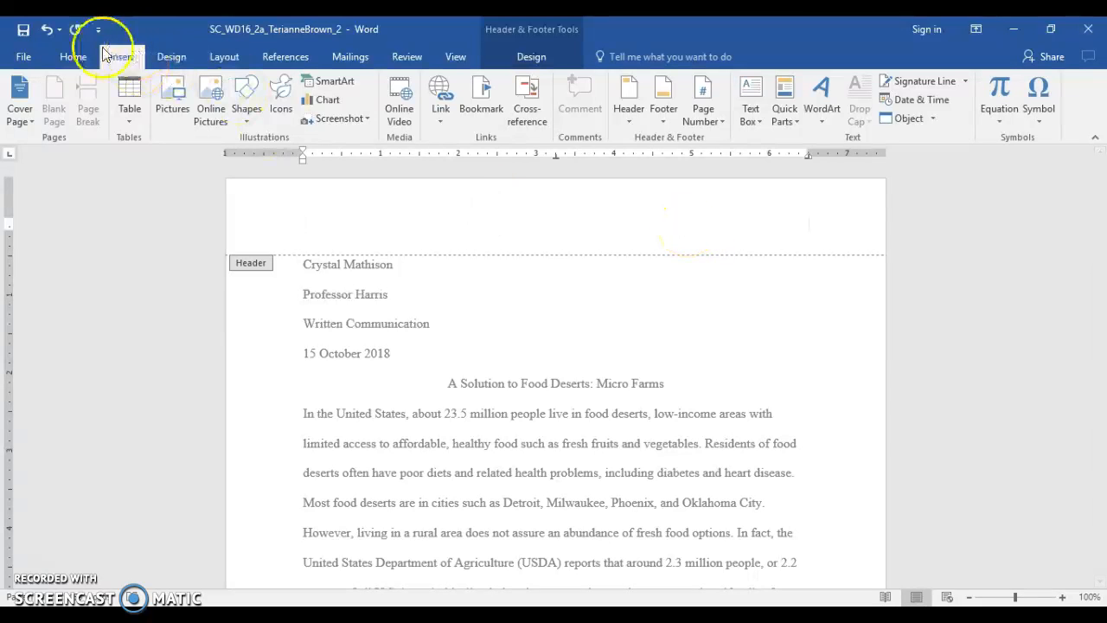
pyautogui.click(66, 54)
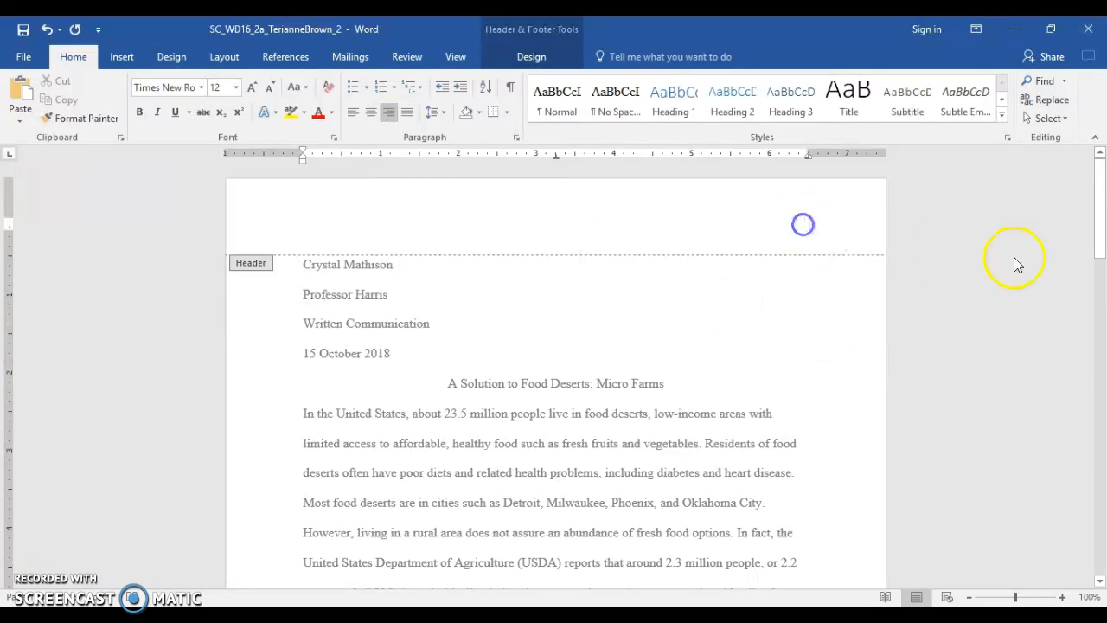
pyautogui.write('Mathis')
pyautogui.write('o')
pyautogui.press('BackSpace')
pyautogui.write('ison')
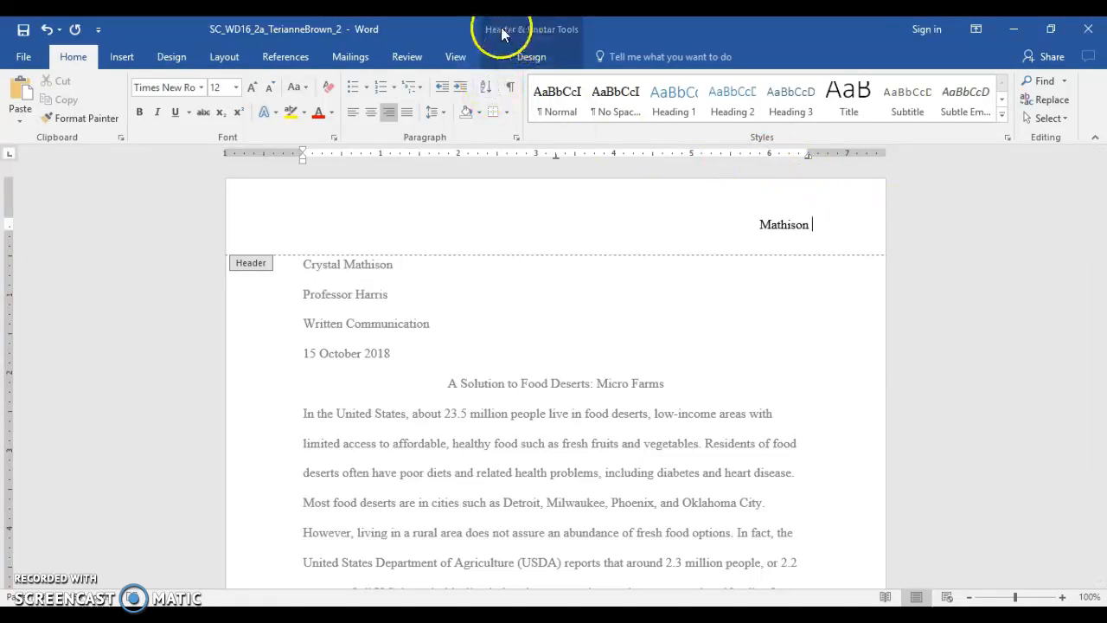
# Step: Insert a Plain Number page number at the current position after the last name and close the header
pyautogui.click(538, 57)
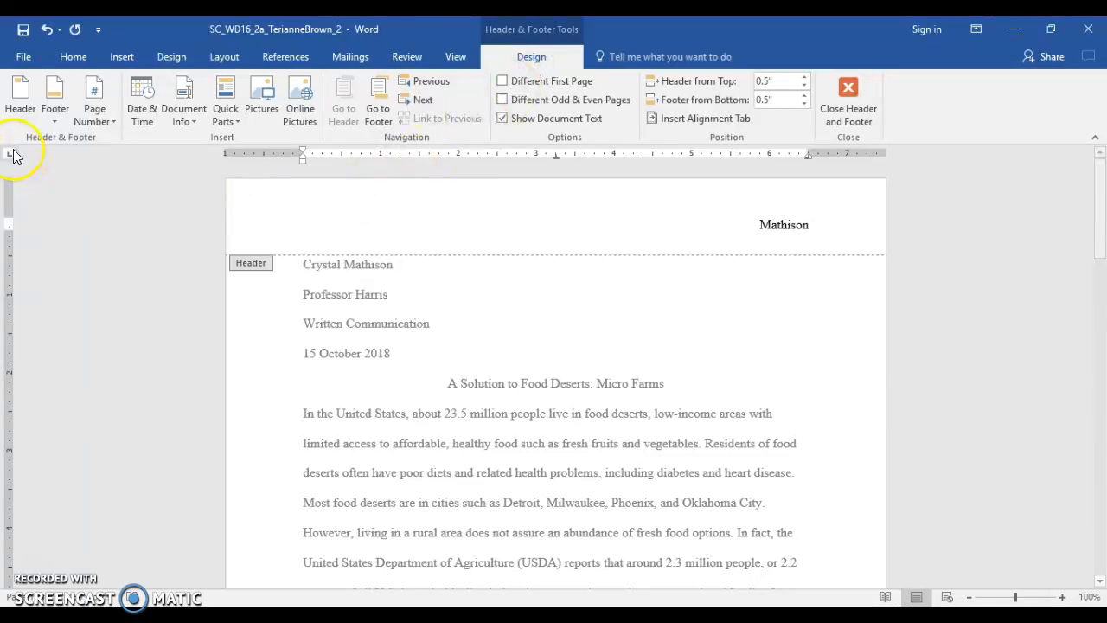
pyautogui.click(99, 116)
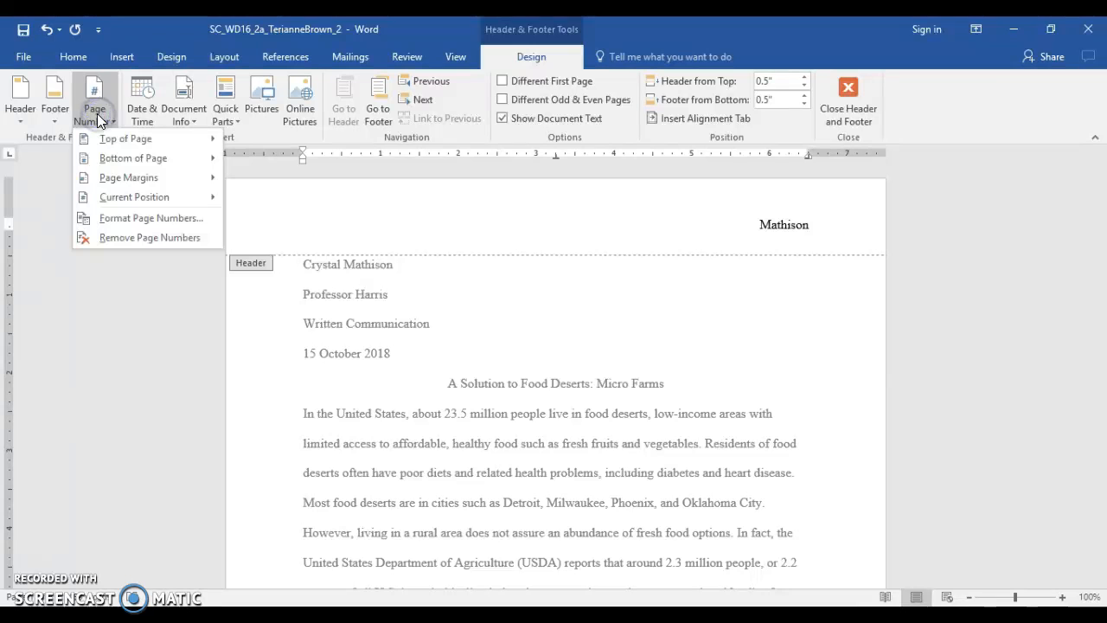
pyautogui.moveTo(119, 198)
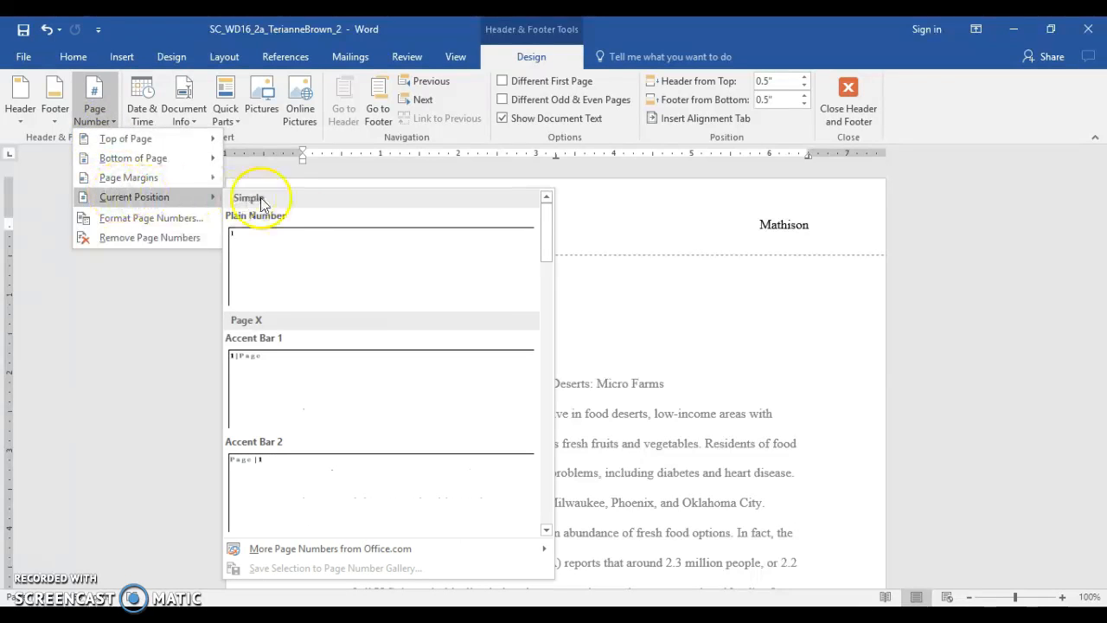
pyautogui.click(336, 264)
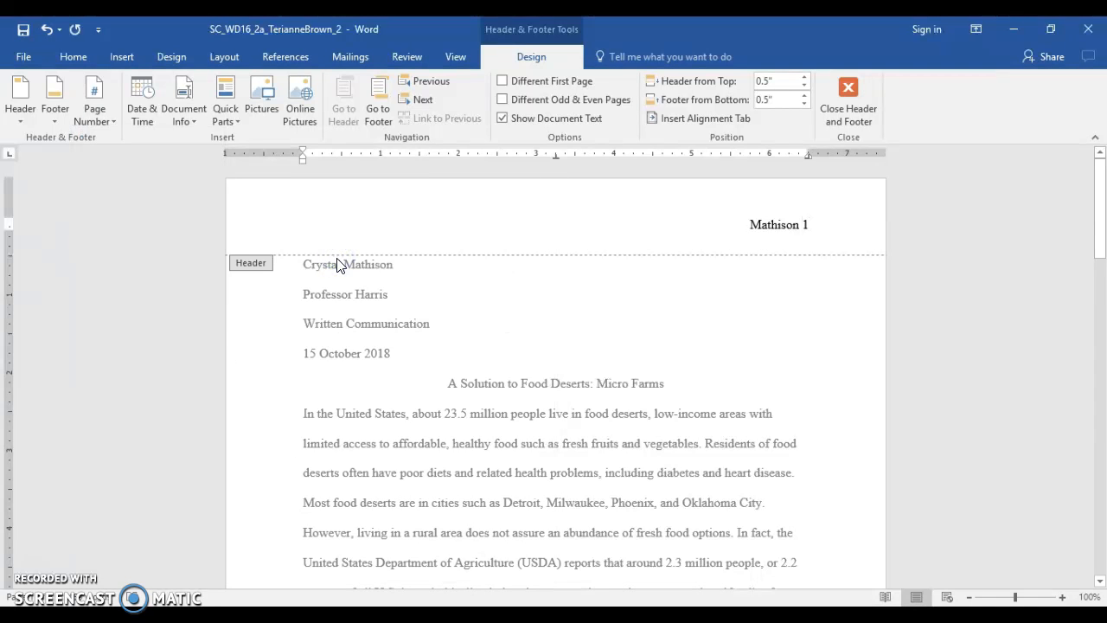
pyautogui.click(856, 112)
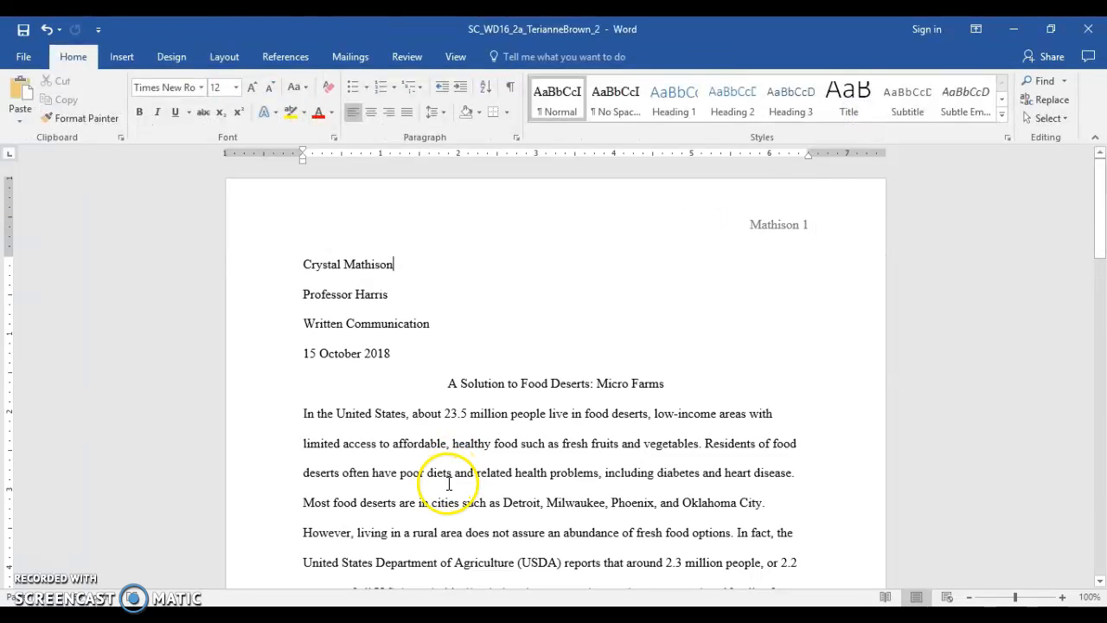
# Step: Apply a 0.5" first-line indent to all body paragraphs between the paper's title and the Works Cited heading
pyautogui.scroll(-2, 358, 469)
pyautogui.scroll(2, 296, 452)
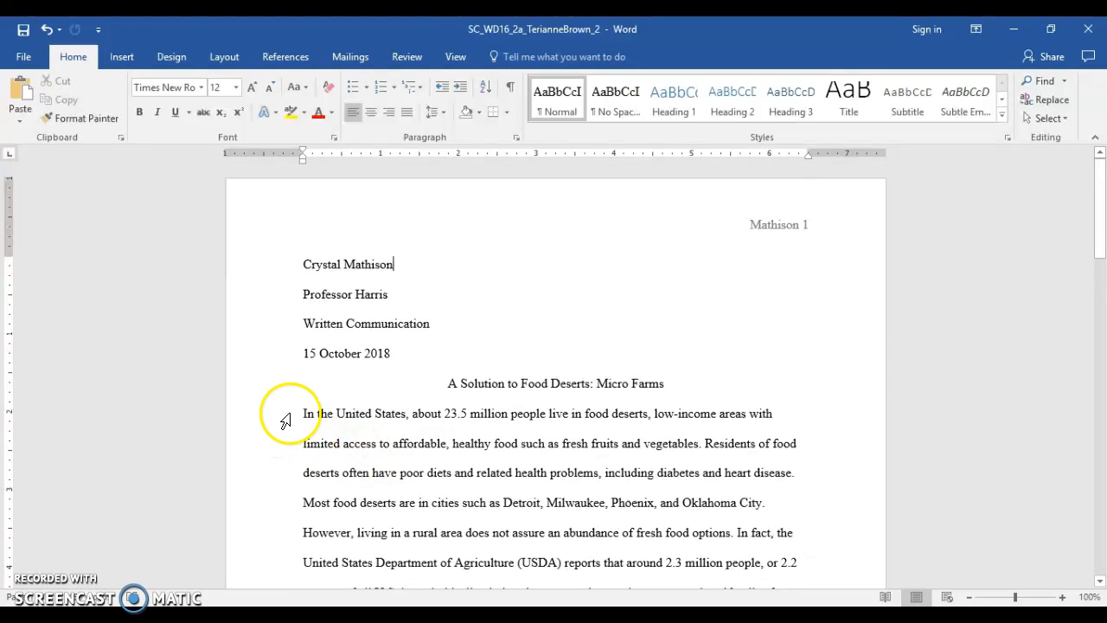
pyautogui.moveTo(294, 413); pyautogui.dragTo(588, 422)
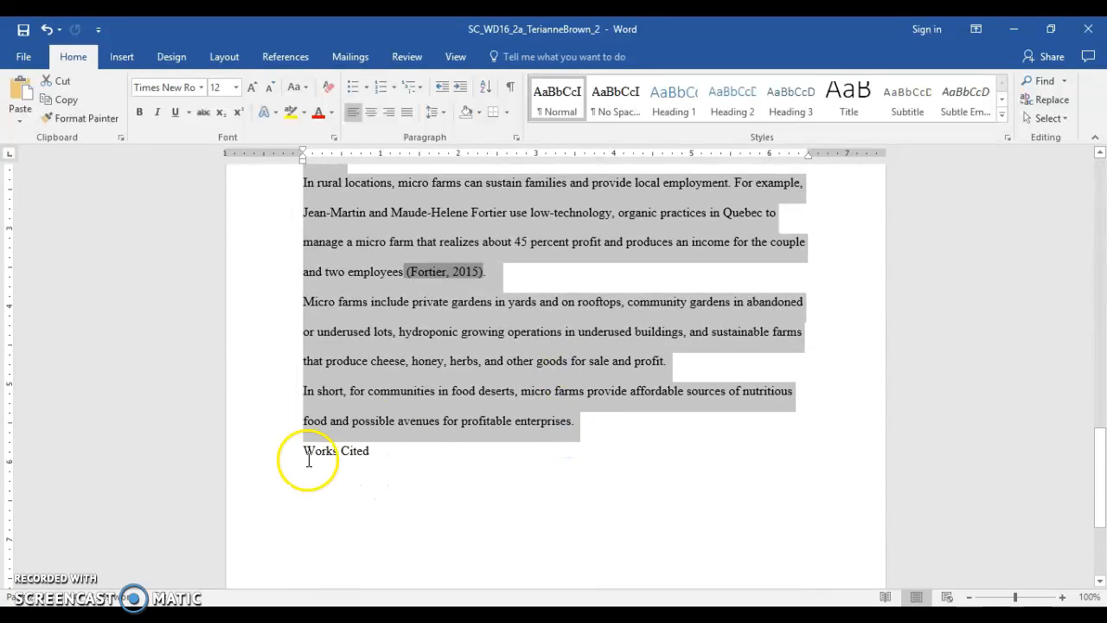
pyautogui.scroll(15, 519, 406)
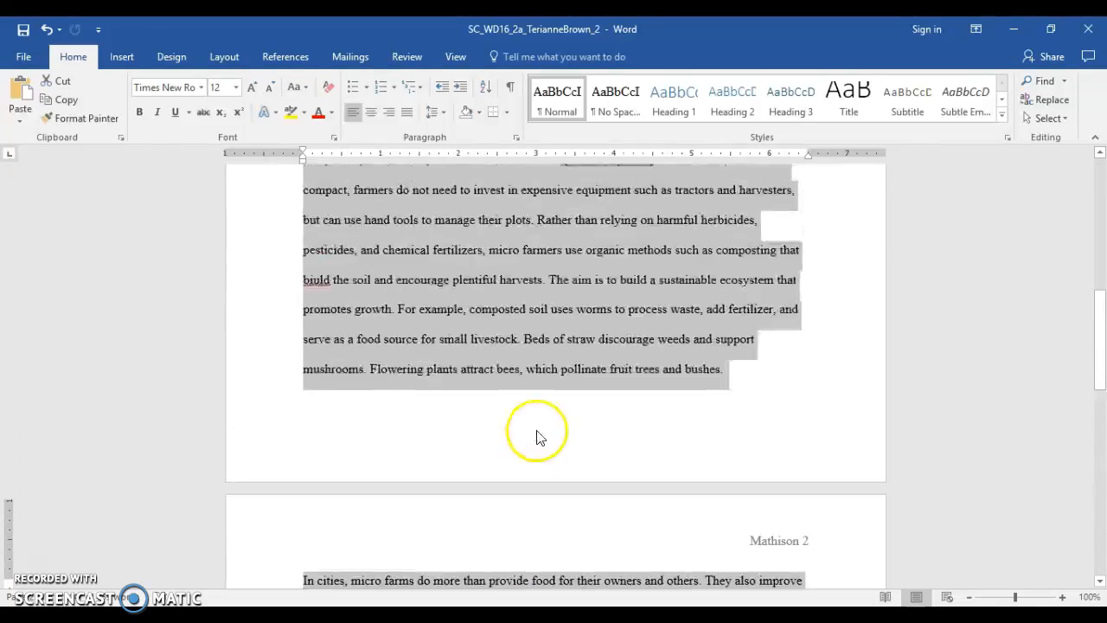
pyautogui.scroll(-5, 538, 443)
pyautogui.scroll(7, 543, 452)
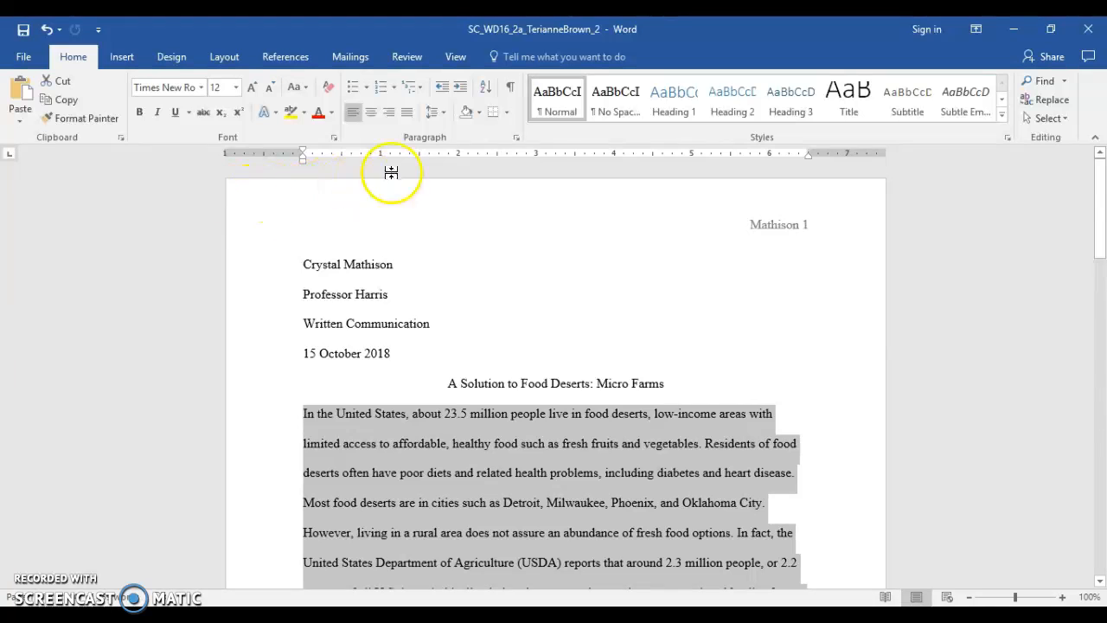
pyautogui.click(516, 139)
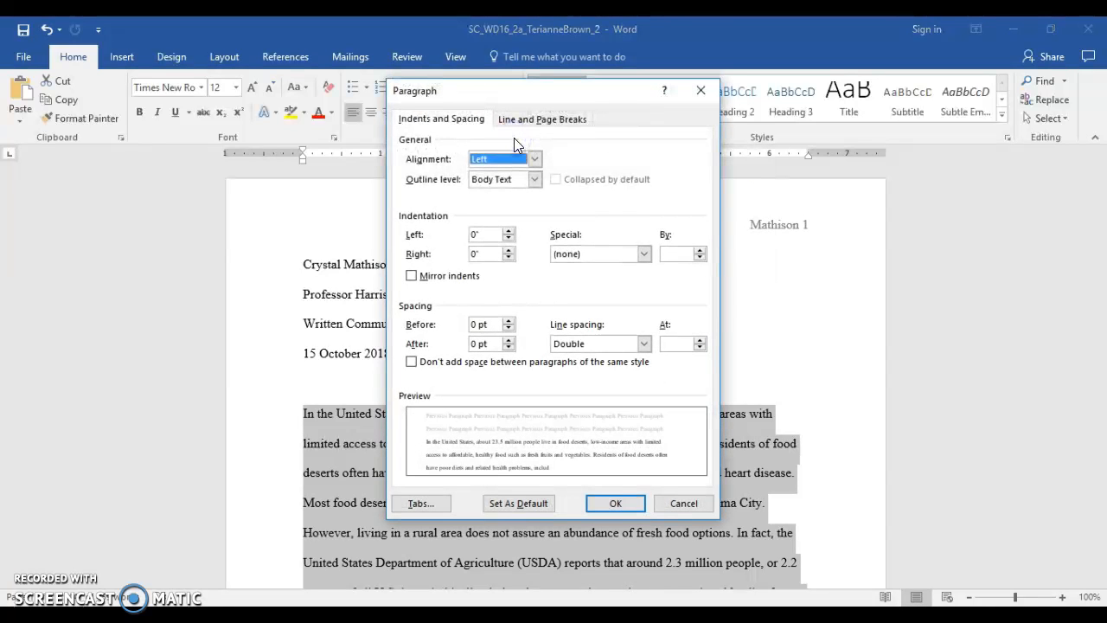
pyautogui.click(645, 254)
pyautogui.click(638, 277)
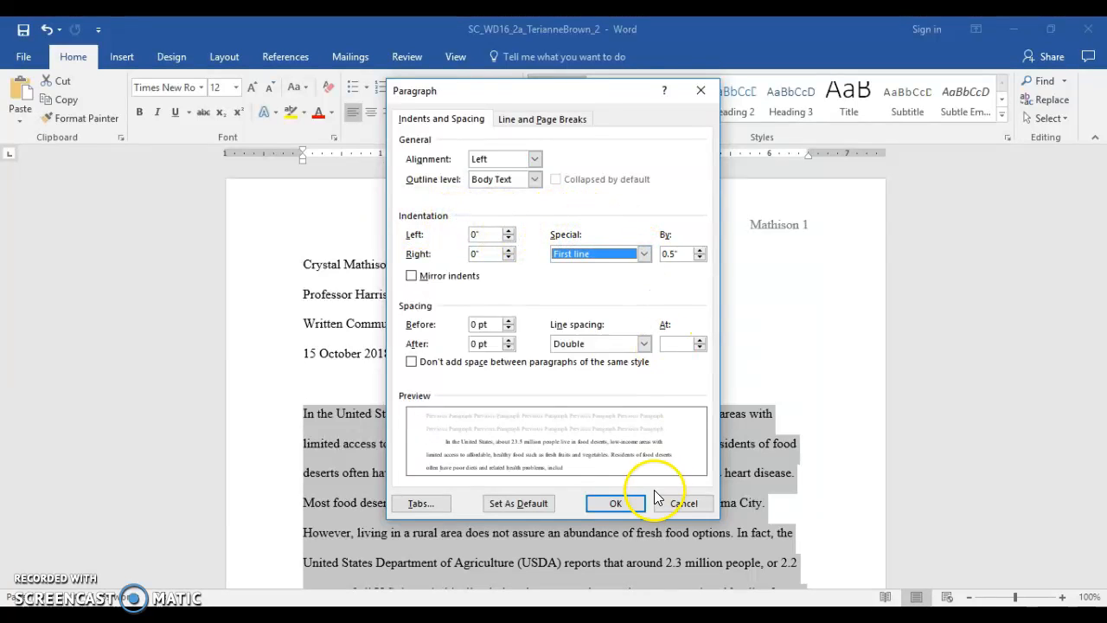
pyautogui.click(615, 505)
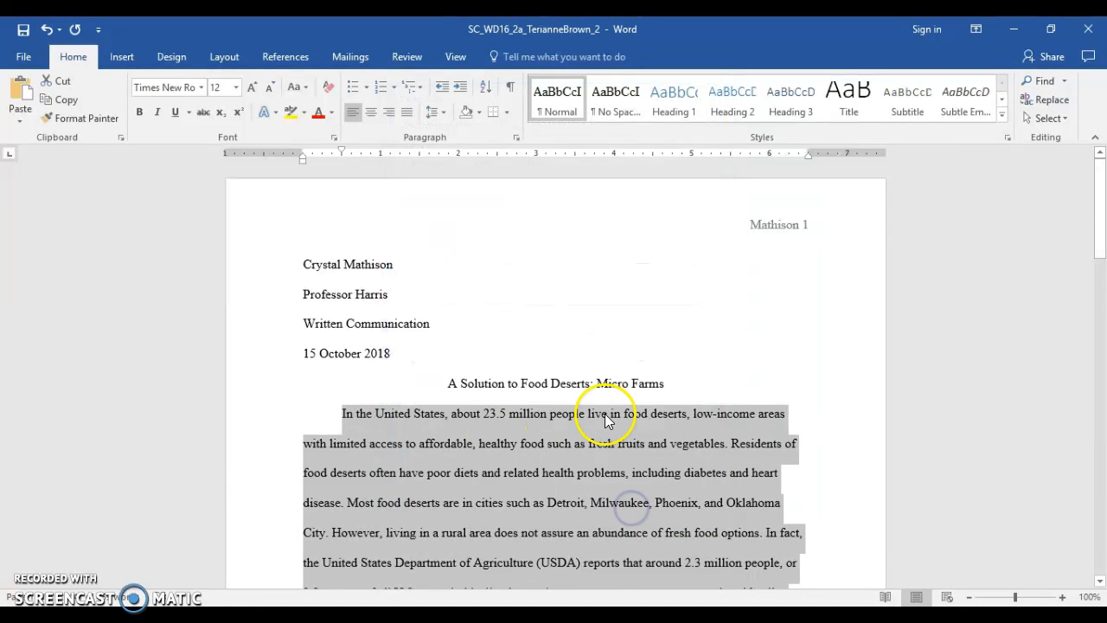
pyautogui.moveTo(1102, 221); pyautogui.dragTo(1094, 167)
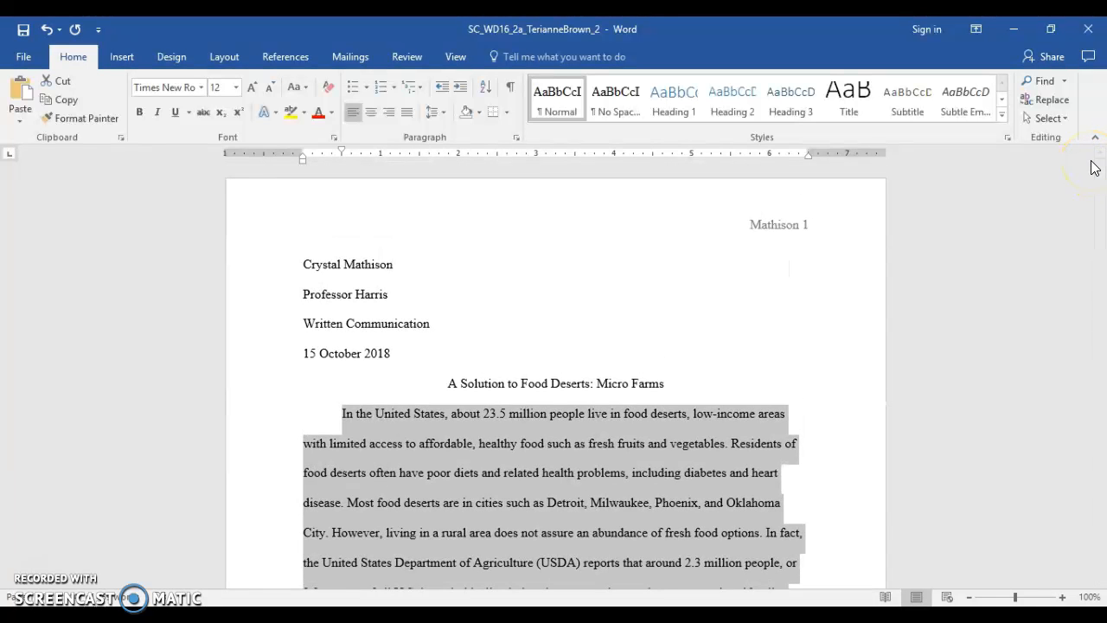
pyautogui.click(1098, 172)
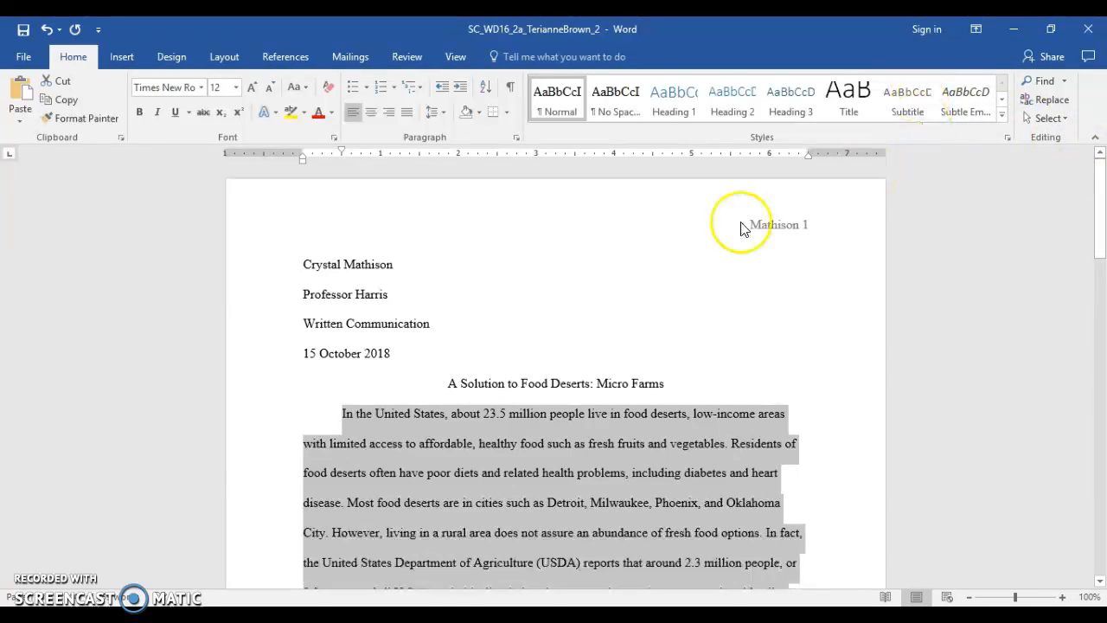
pyautogui.click(644, 319)
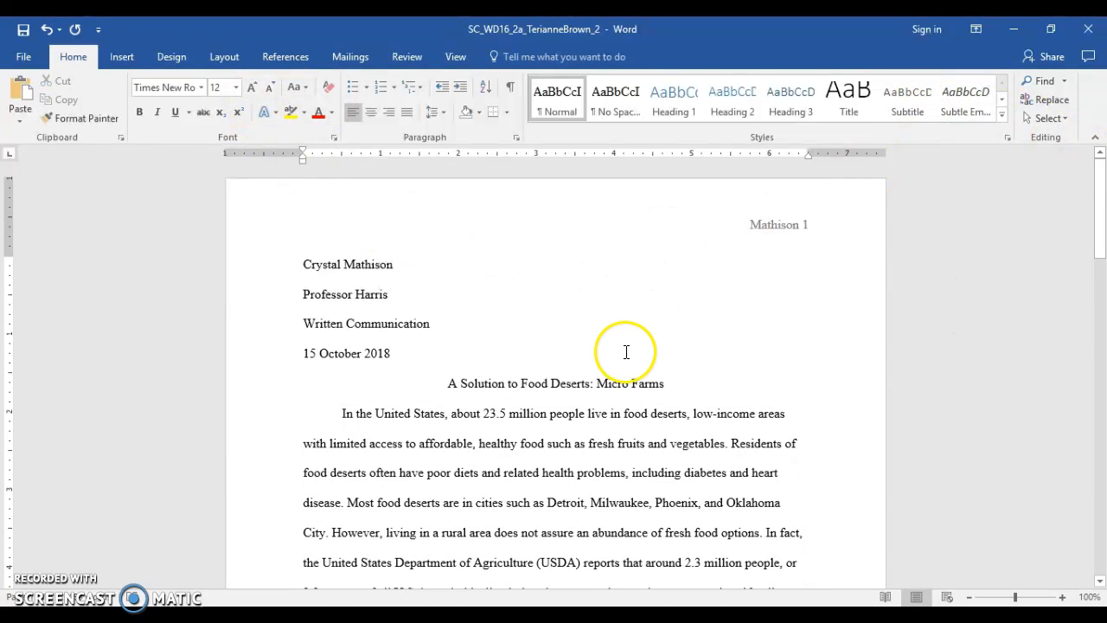
# Step: Set the document's citation and bibliography style to MLA Seventh Edition
pyautogui.click(291, 57)
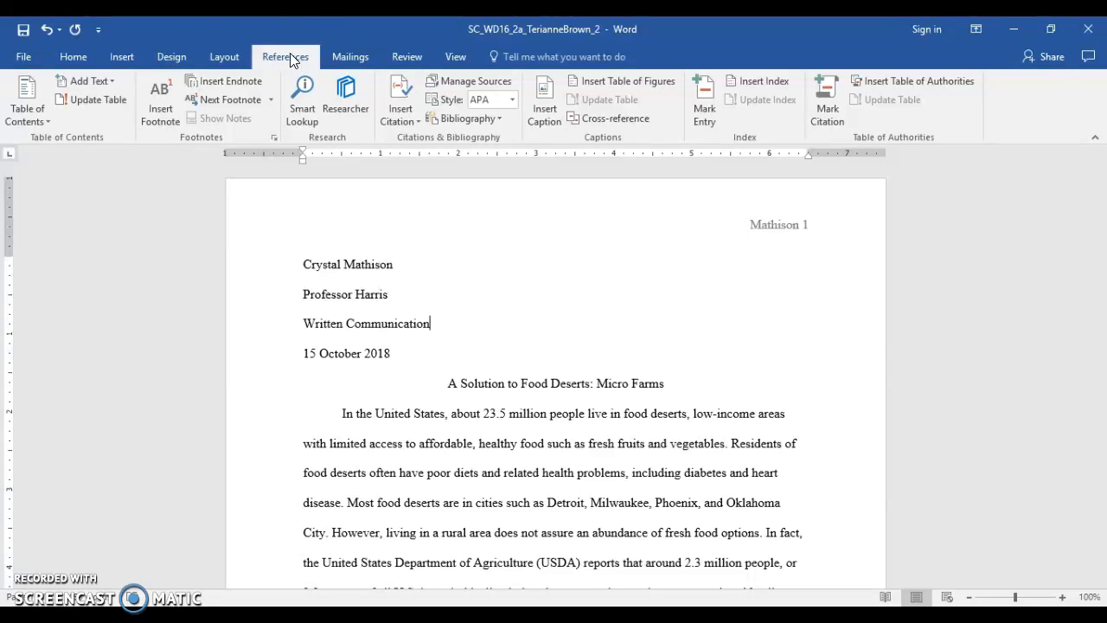
pyautogui.click(513, 101)
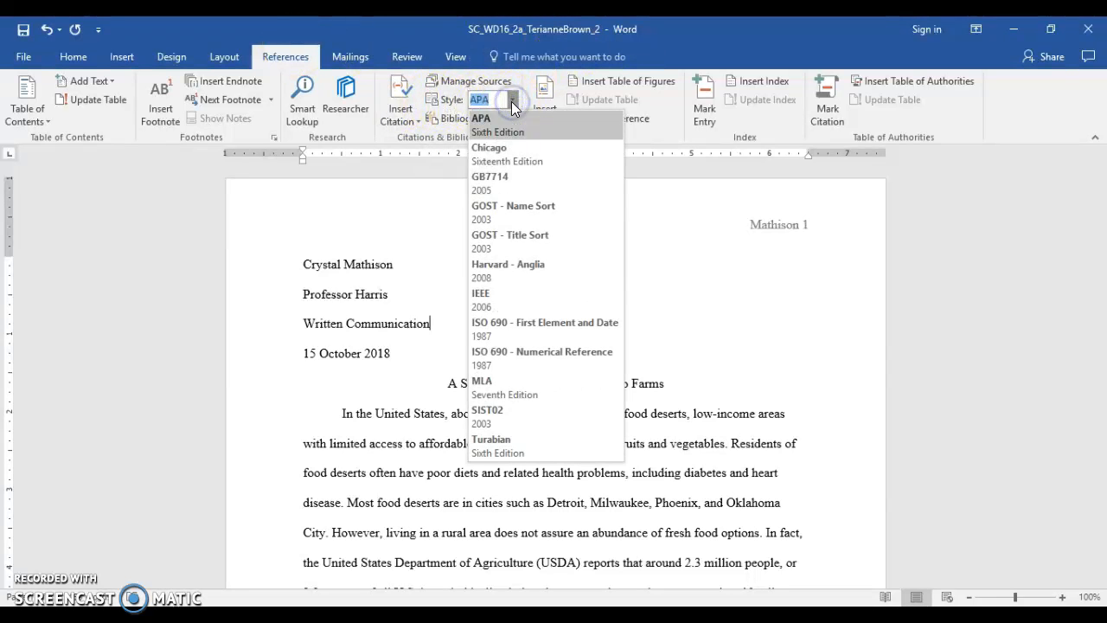
pyautogui.click(541, 391)
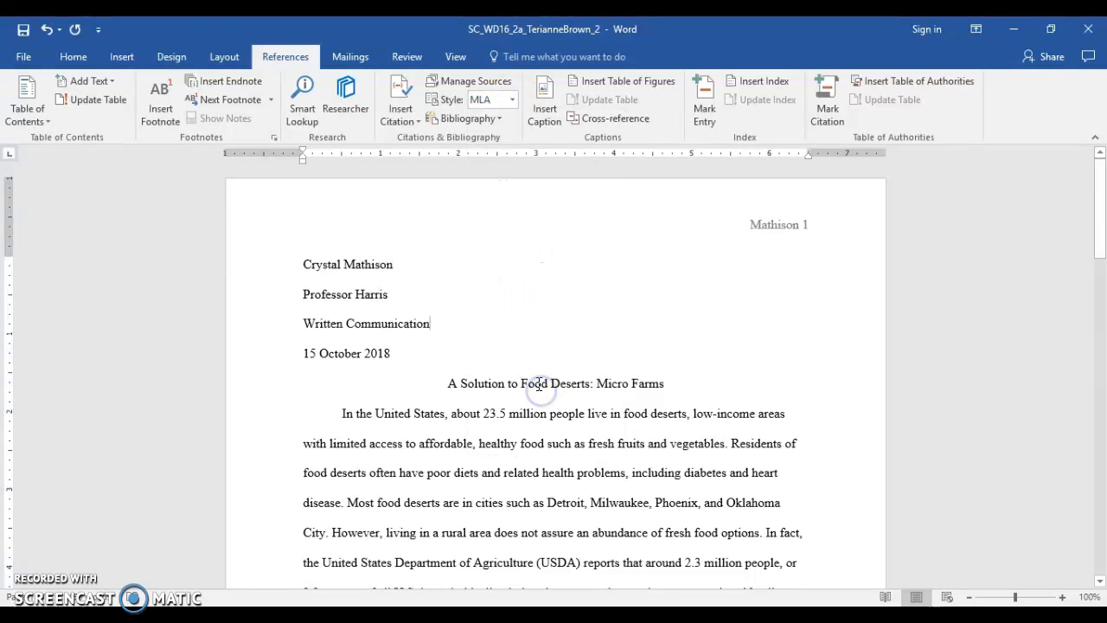
pyautogui.click(539, 344)
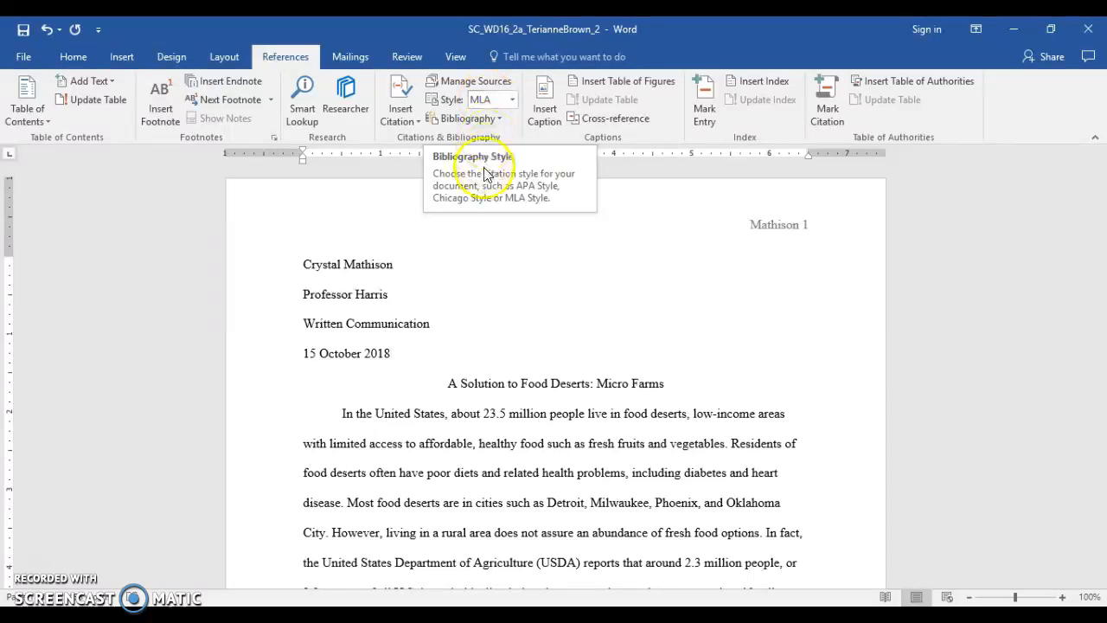
pyautogui.click(410, 126)
pyautogui.click(695, 343)
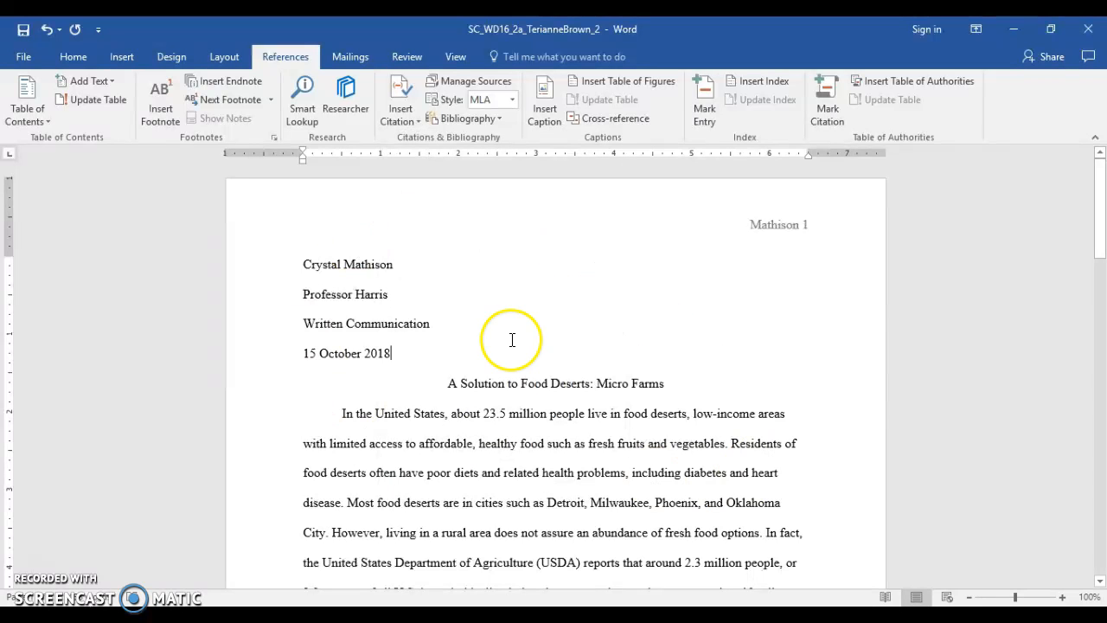
# Step: Start a new citation source after "fresh fruits and vegetables" in the first body paragraph, with Web site as its source type
pyautogui.scroll(-1, 663, 444)
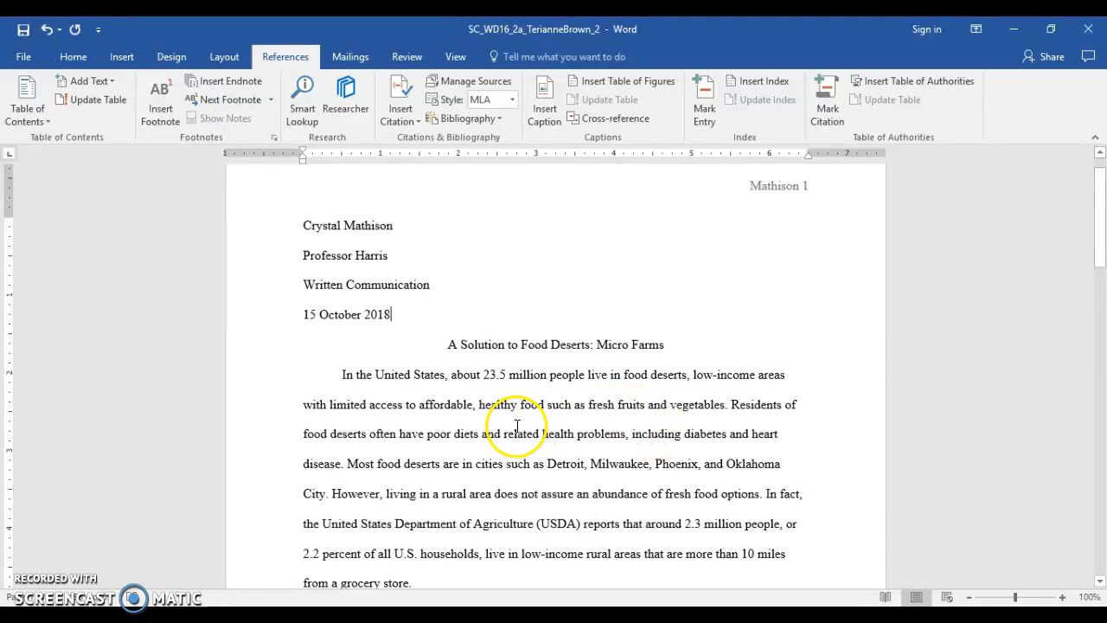
pyautogui.click(724, 405)
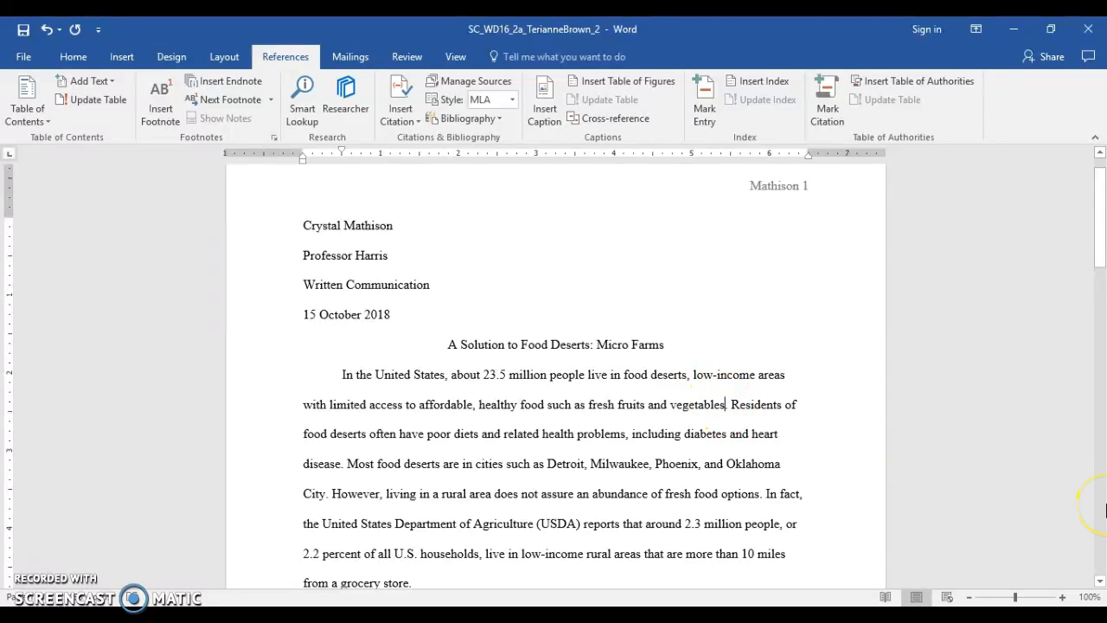
pyautogui.click(388, 116)
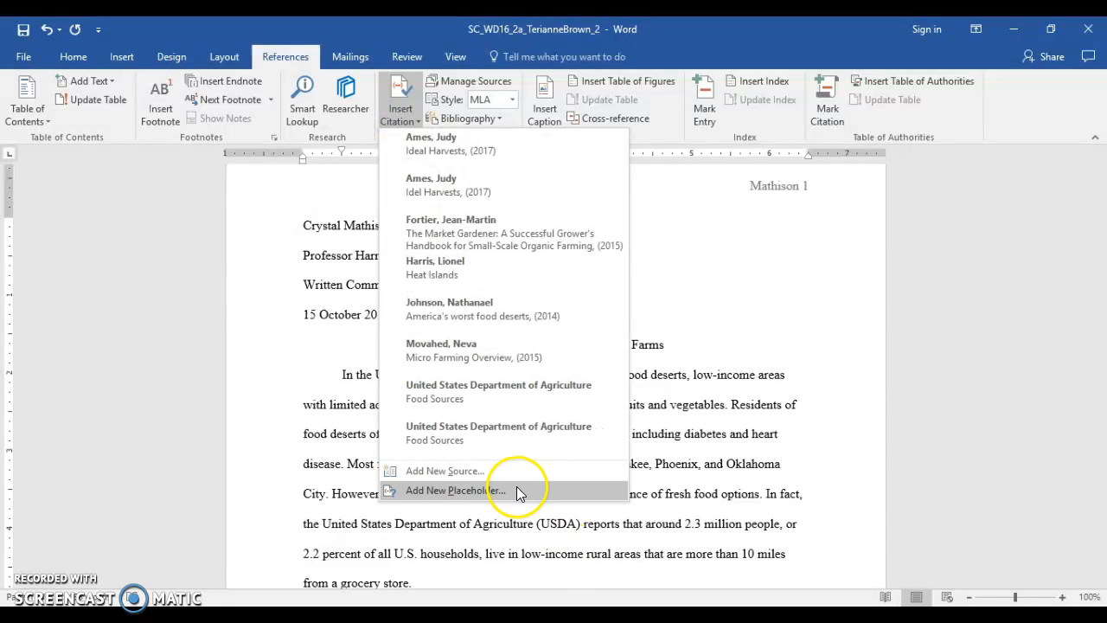
pyautogui.click(443, 470)
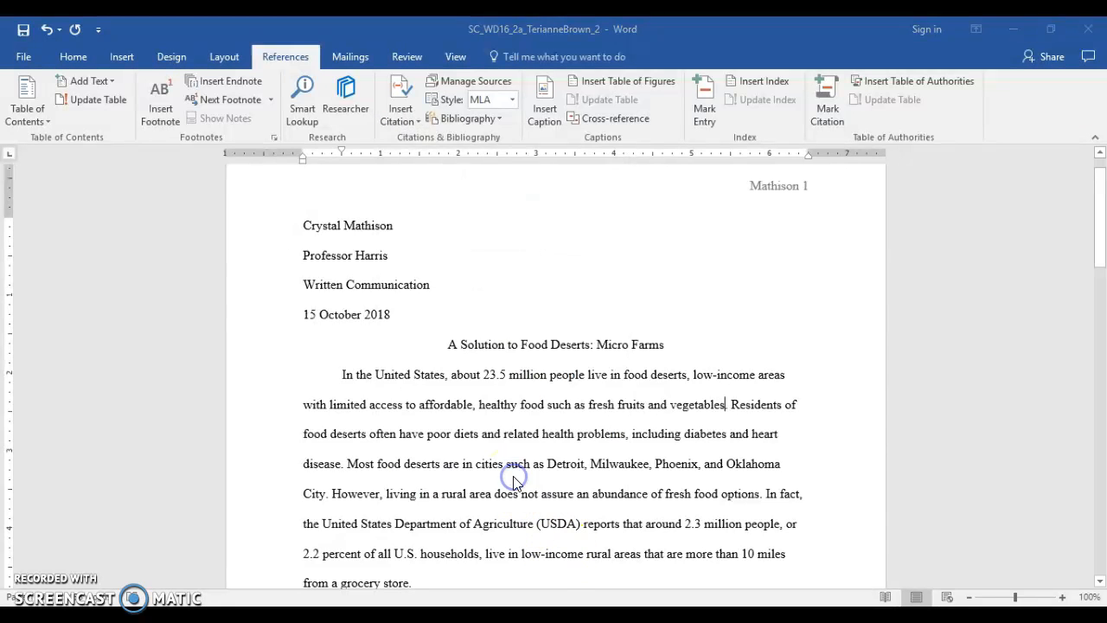
pyautogui.click(547, 192)
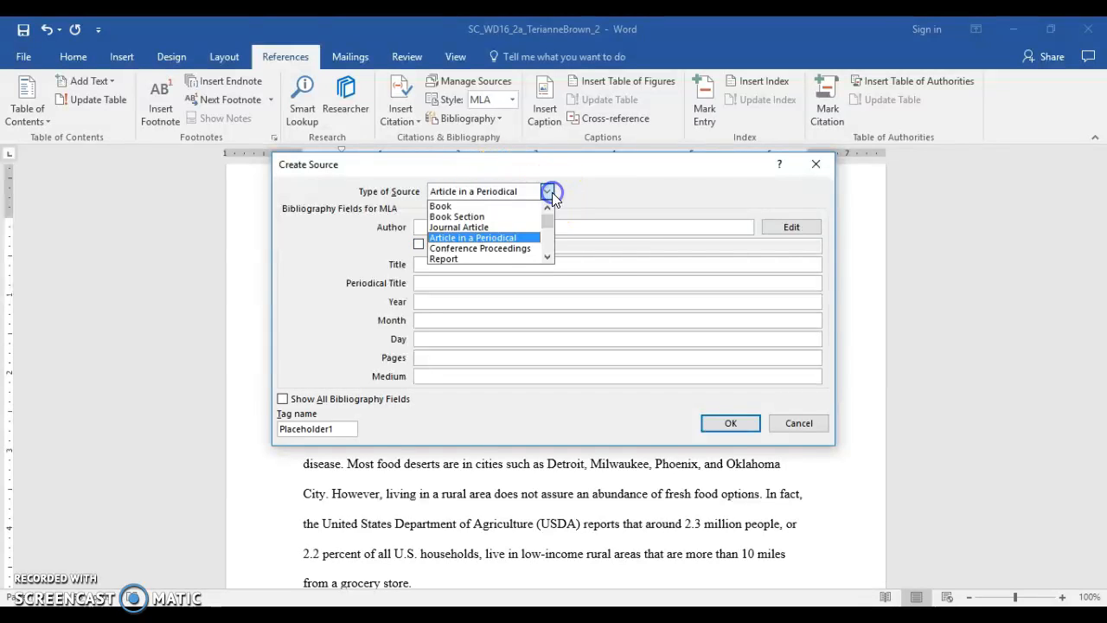
pyautogui.scroll(-3, 517, 235)
pyautogui.scroll(-2, 518, 235)
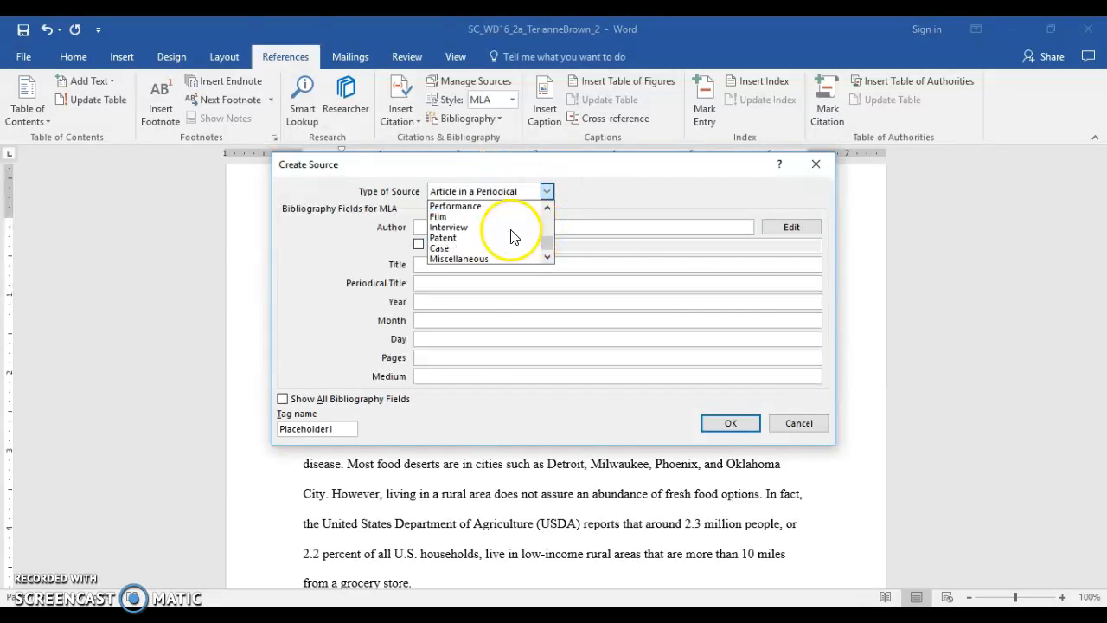
pyautogui.scroll(1, 507, 232)
pyautogui.scroll(5, 508, 225)
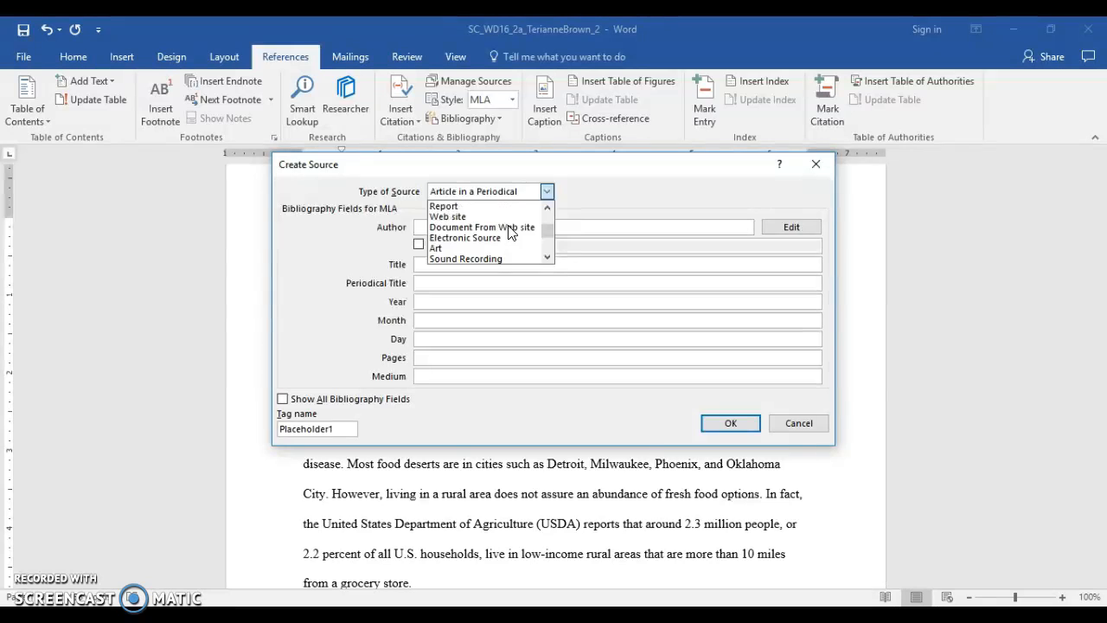
pyautogui.click(506, 216)
# Step: Enter United States Department of Agriculture as the source's corporate author and Food Sources as the web page name
pyautogui.click(419, 244)
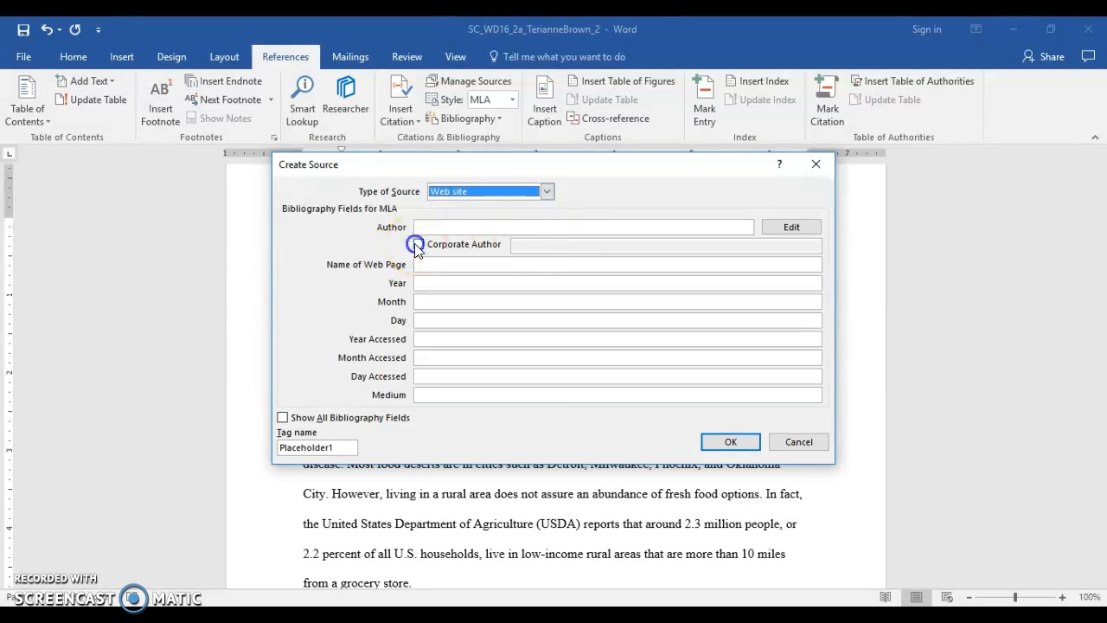
pyautogui.click(581, 245)
pyautogui.write('United States Depart')
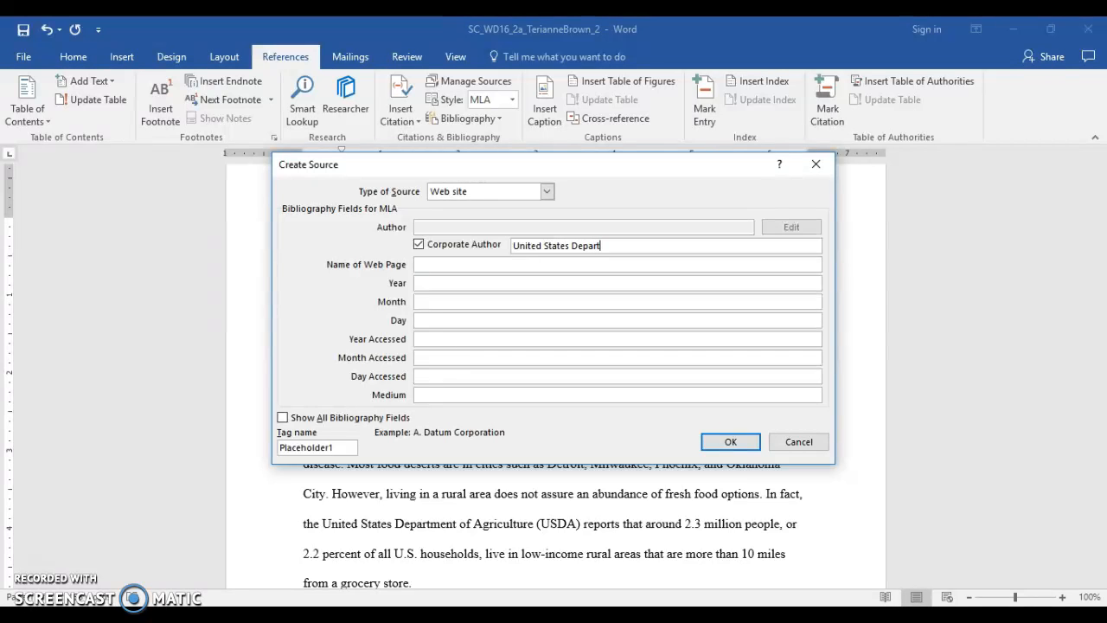
pyautogui.write('ment of Agricul')
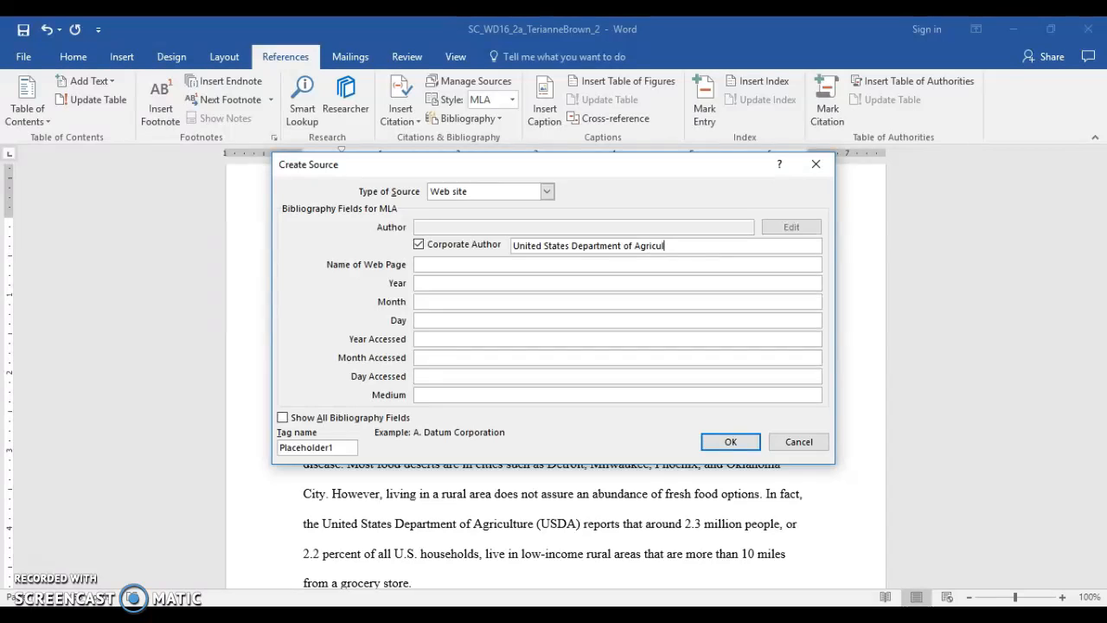
pyautogui.write('ture')
pyautogui.press('Tab')
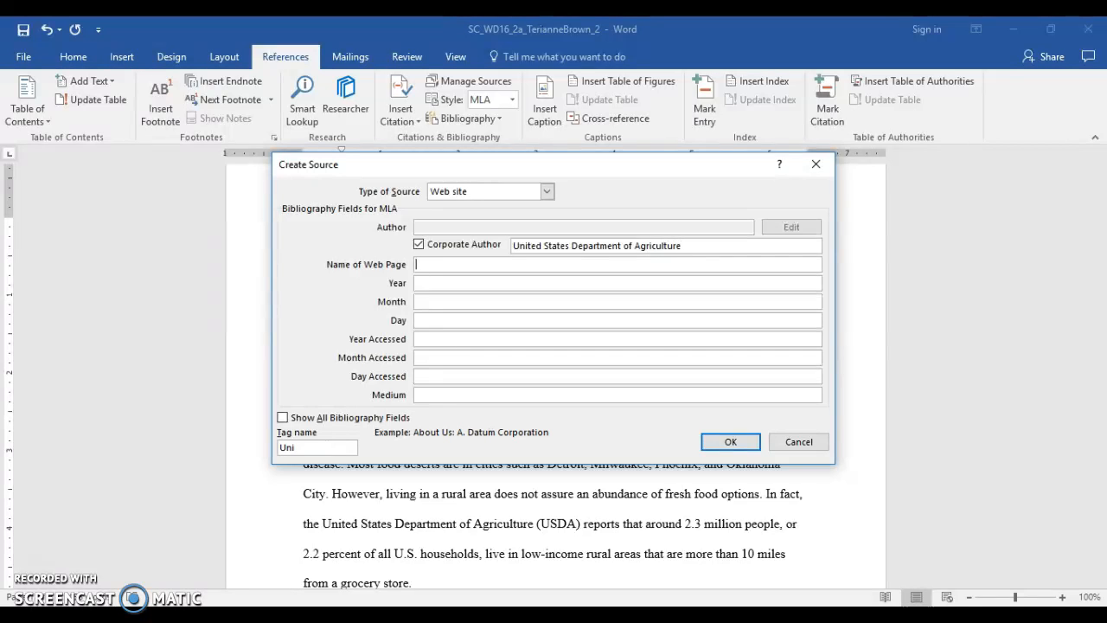
pyautogui.write('Food Sources')
# Step: Set the source's access date to 2018 October 12 and its medium to Electronic, and save the source
pyautogui.click(500, 338)
pyautogui.write('2018')
pyautogui.press('Tab')
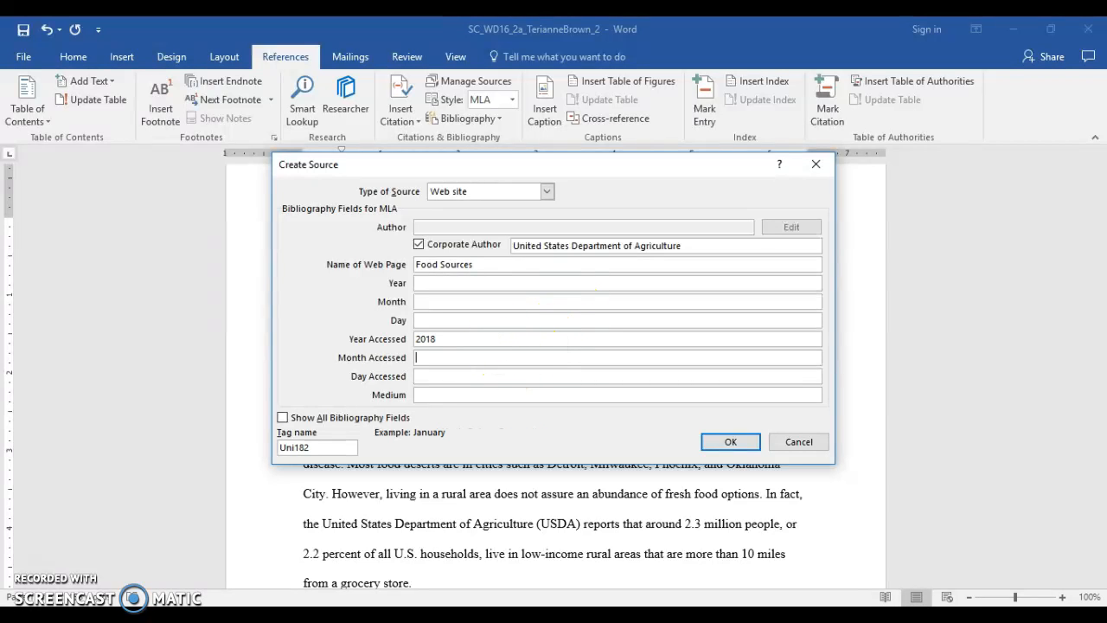
pyautogui.write('October')
pyautogui.press('Tab')
pyautogui.write('12')
pyautogui.press('Tab')
pyautogui.write('Electronic')
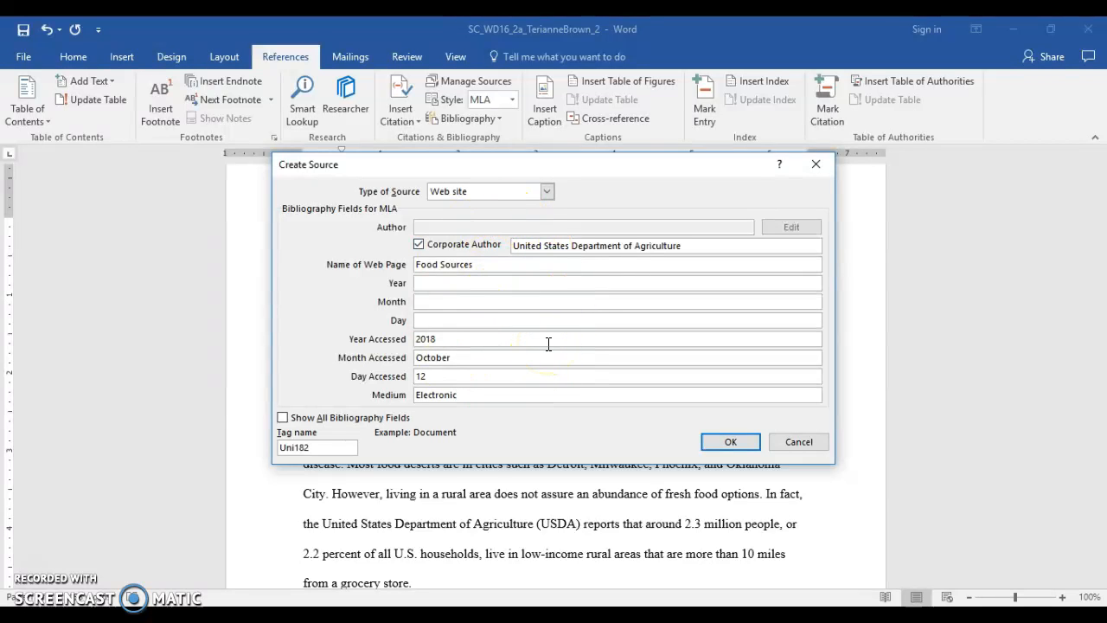
pyautogui.click(720, 446)
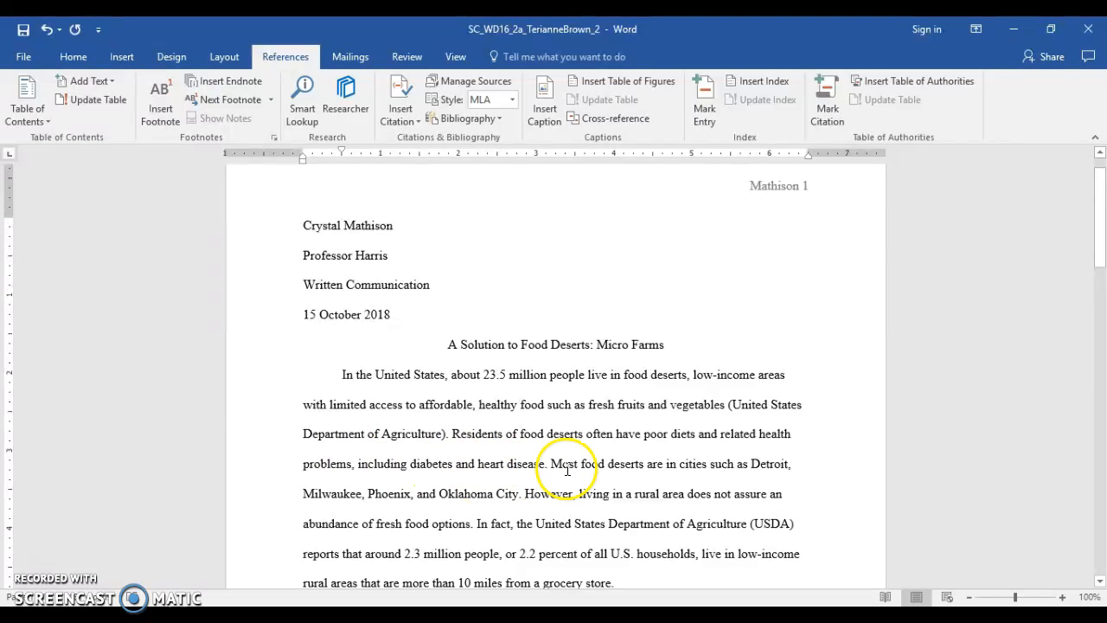
# Step: Insert a citation to the existing source "America's worst food deserts" (2014) after "Oklahoma City" in the first body paragraph
pyautogui.click(519, 493)
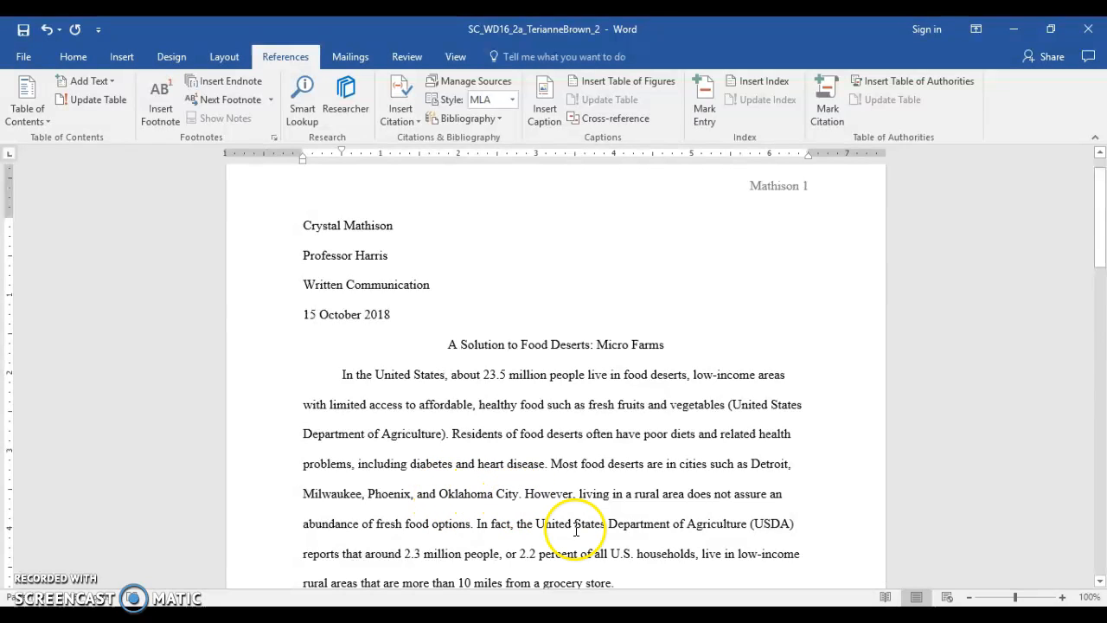
pyautogui.click(402, 119)
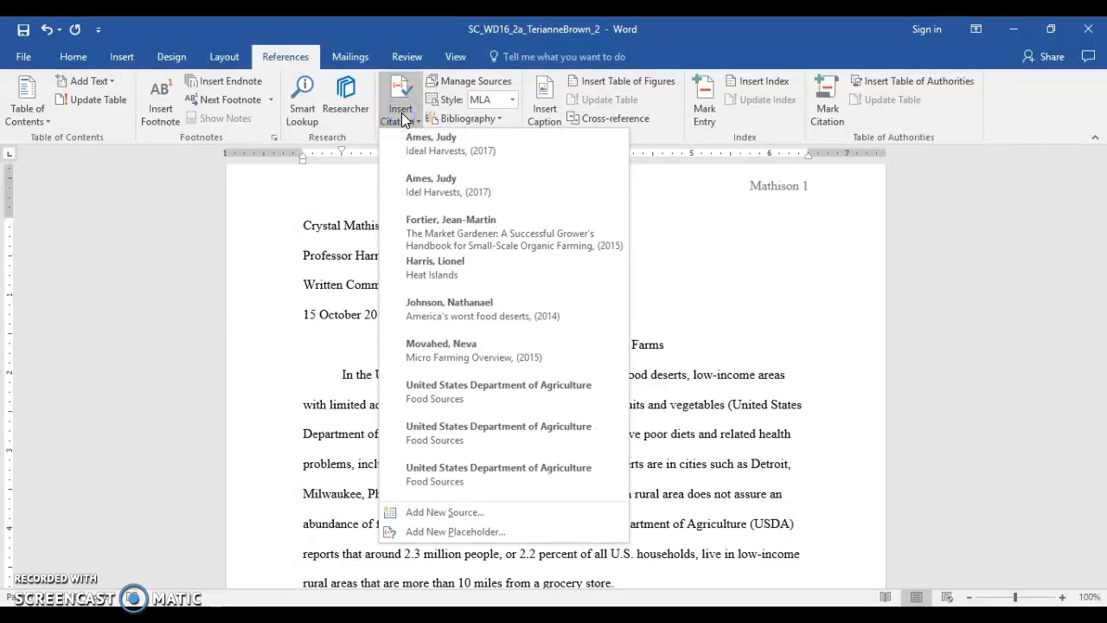
pyautogui.click(501, 313)
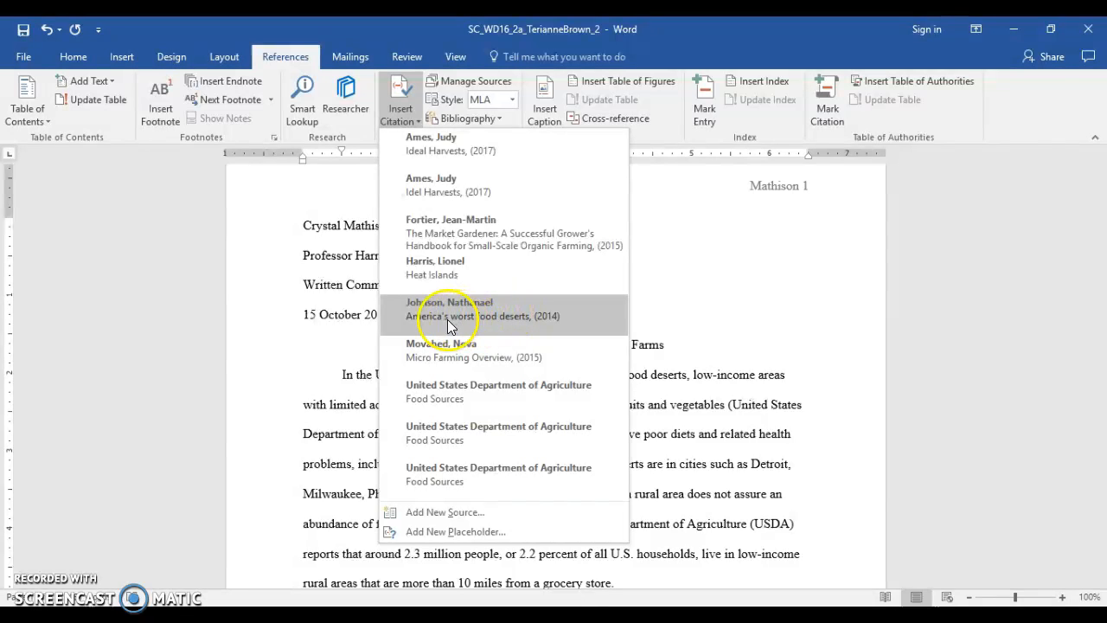
pyautogui.click(465, 317)
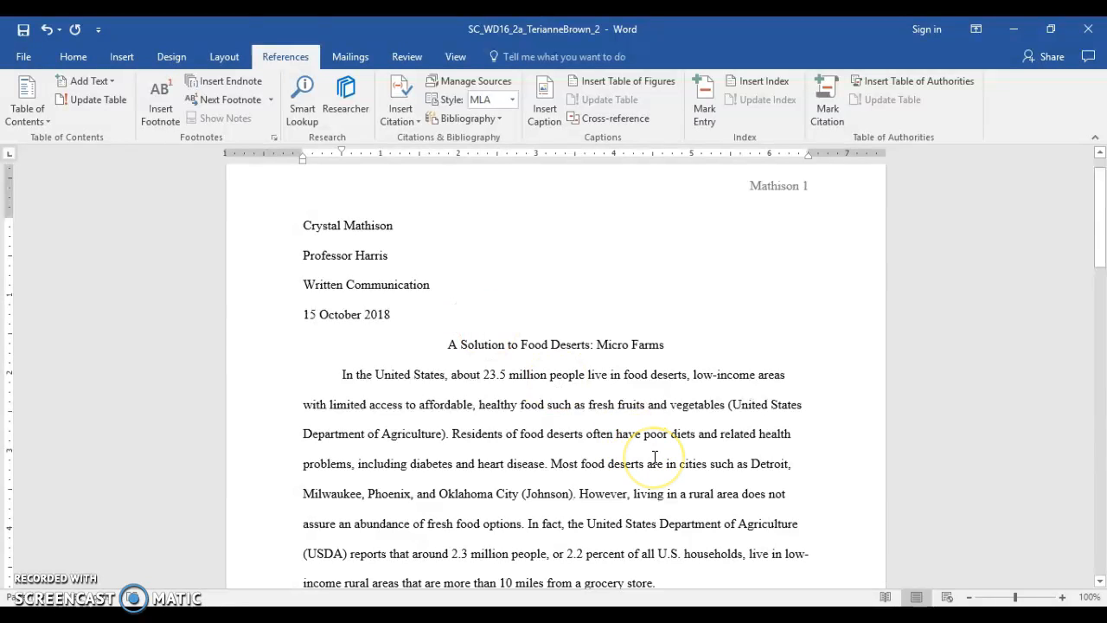
# Step: Replace the word "assure" in the first body paragraph with its synonym "guarantee"
pyautogui.scroll(-1, 656, 456)
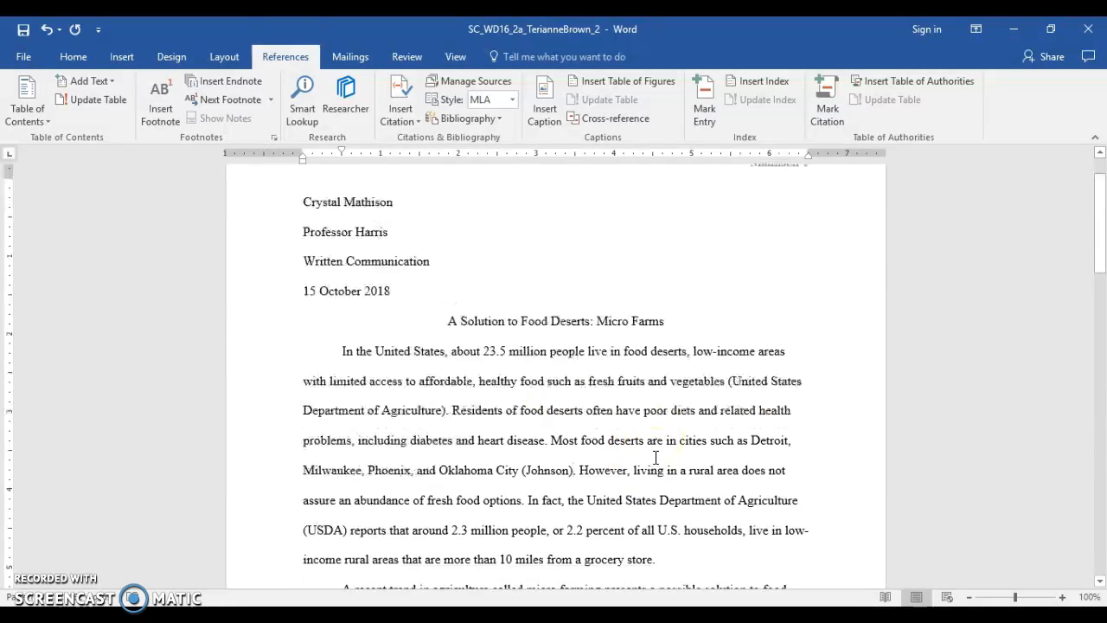
pyautogui.click(545, 456)
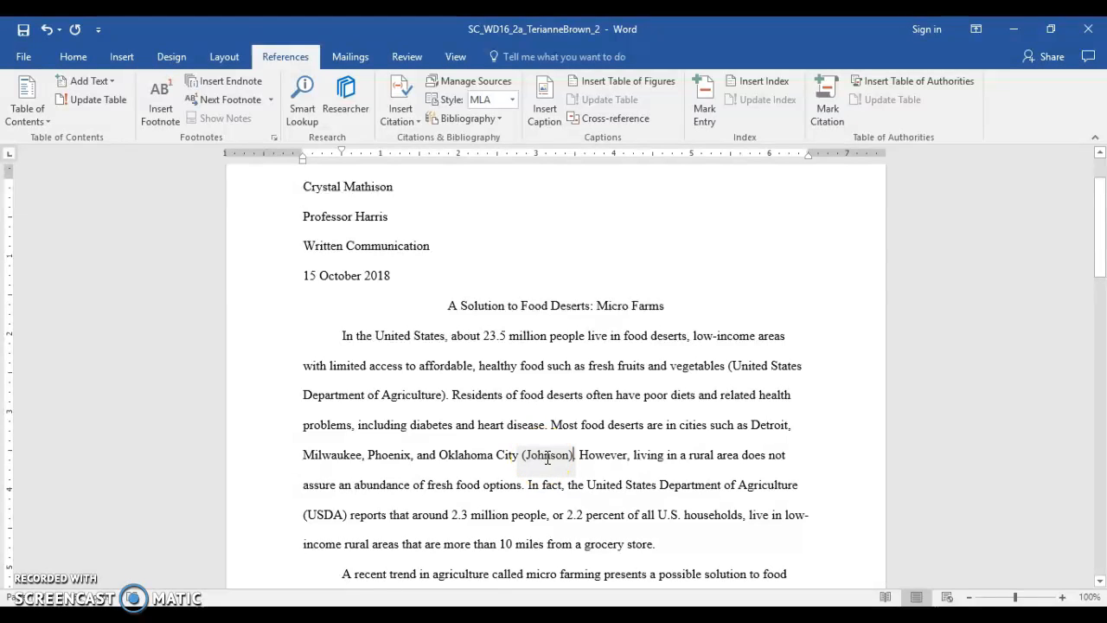
pyautogui.click(507, 425)
pyautogui.click(315, 485)
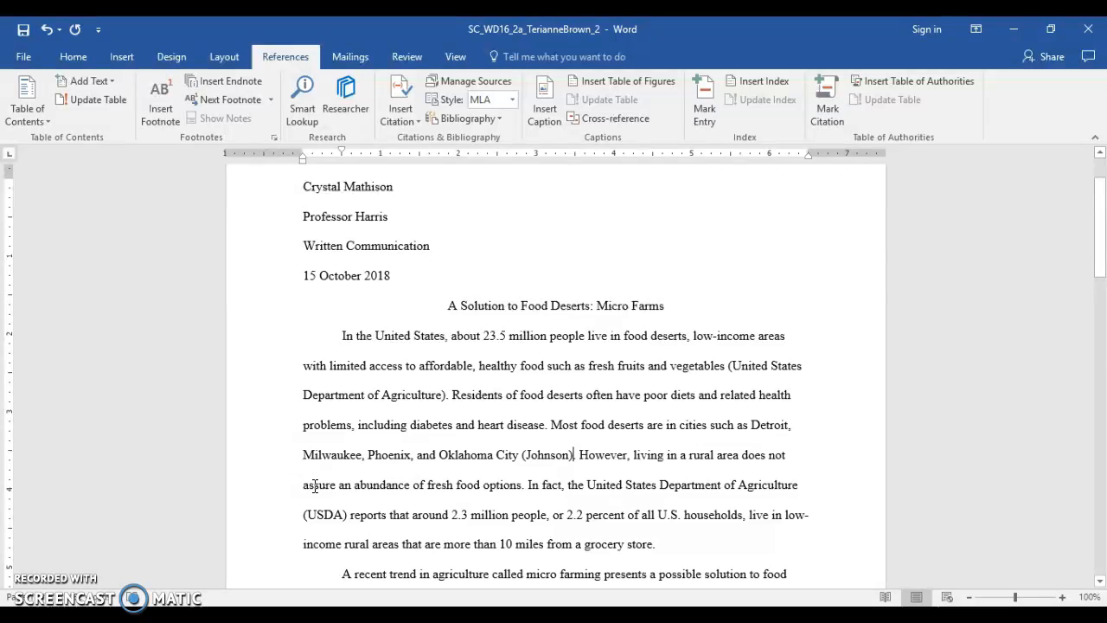
pyautogui.click(314, 485)
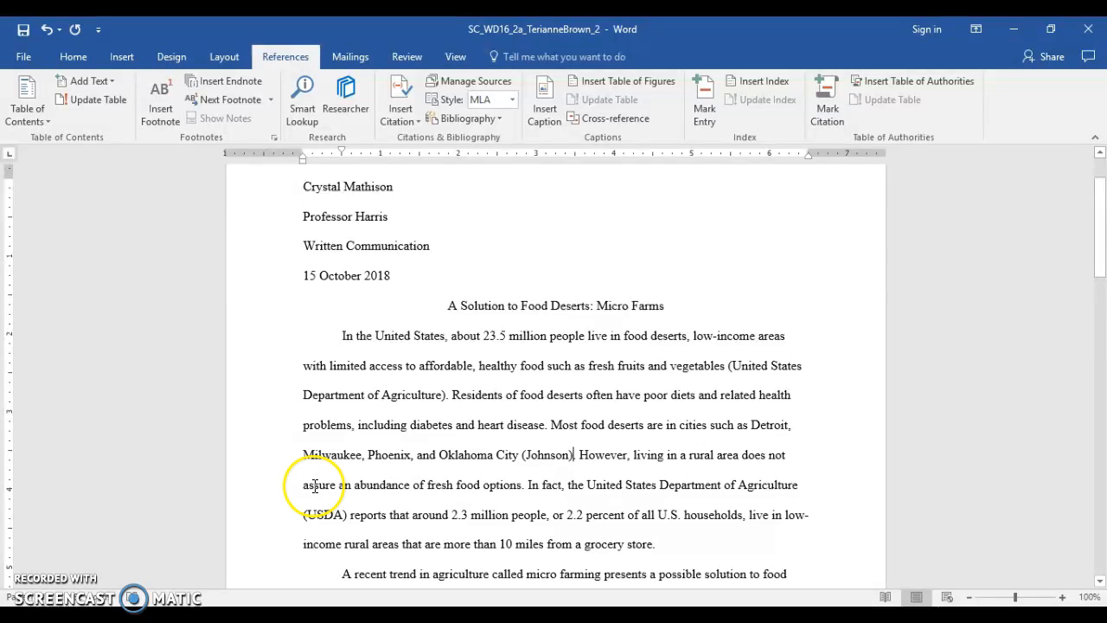
pyautogui.rightClick(315, 486)
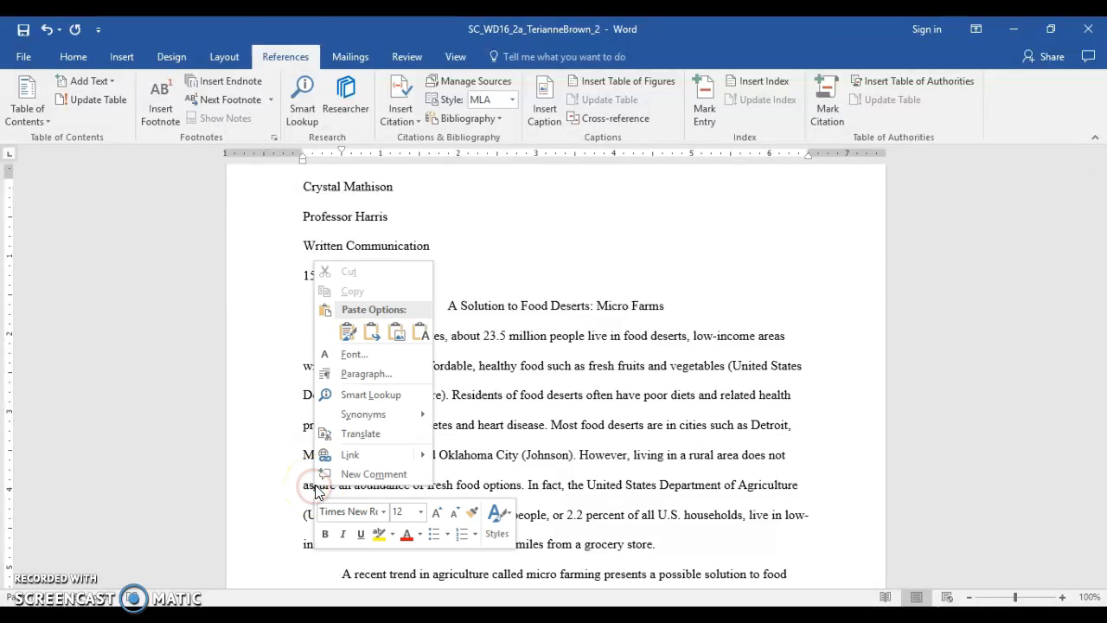
pyautogui.moveTo(374, 421)
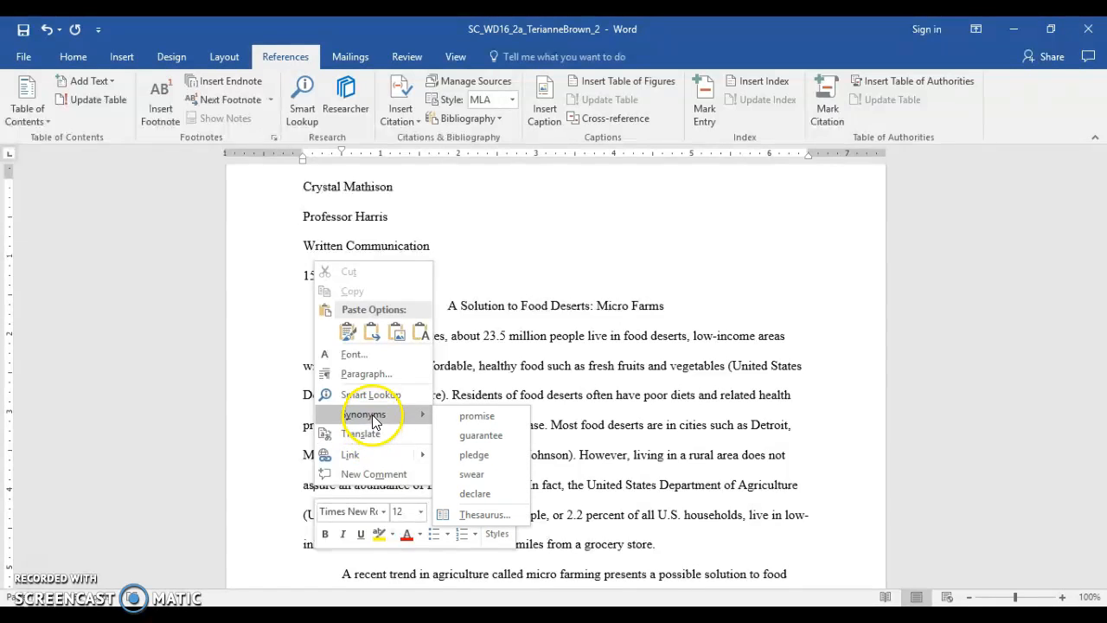
pyautogui.click(481, 435)
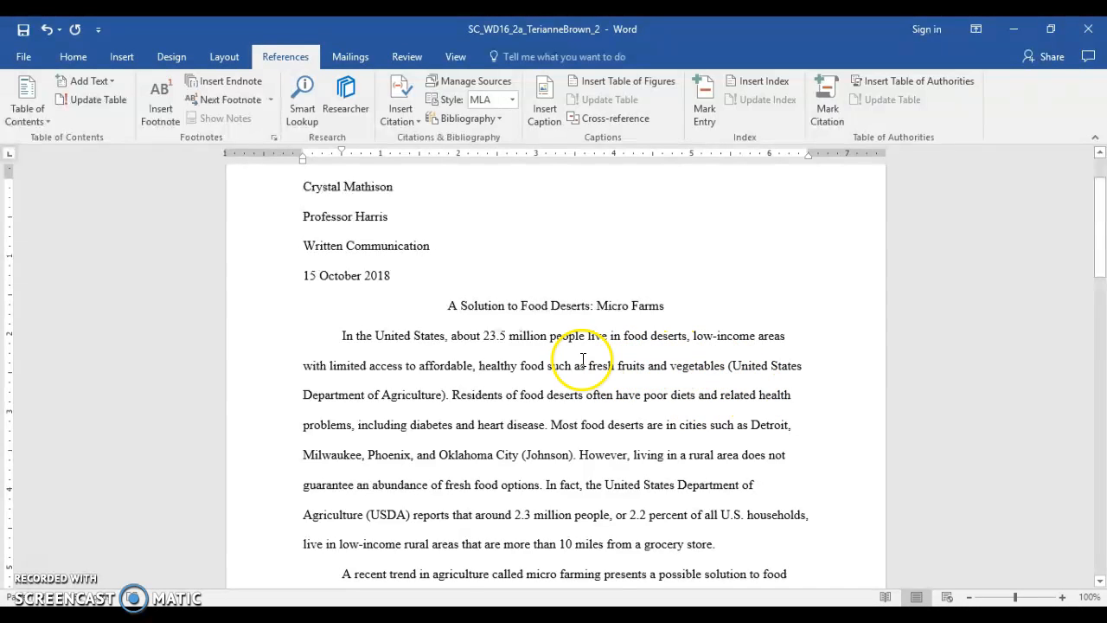
# Step: Start a new citation source after "promotes growth" in the second body paragraph, with Article in a Periodical as its source type
pyautogui.scroll(-4, 585, 317)
pyautogui.scroll(-2, 439, 395)
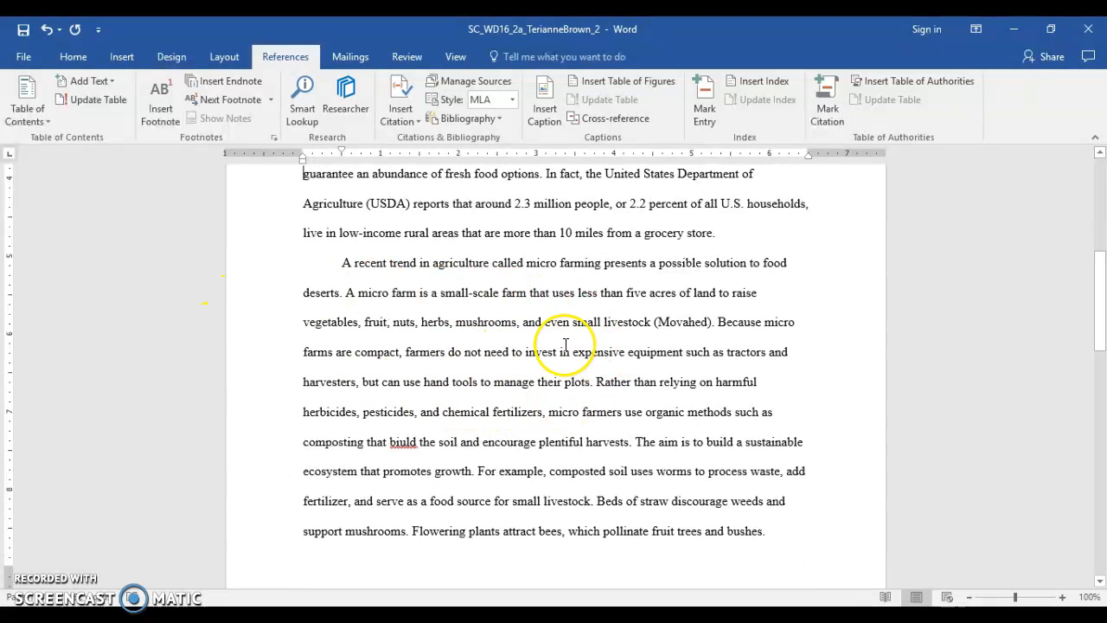
pyautogui.click(470, 471)
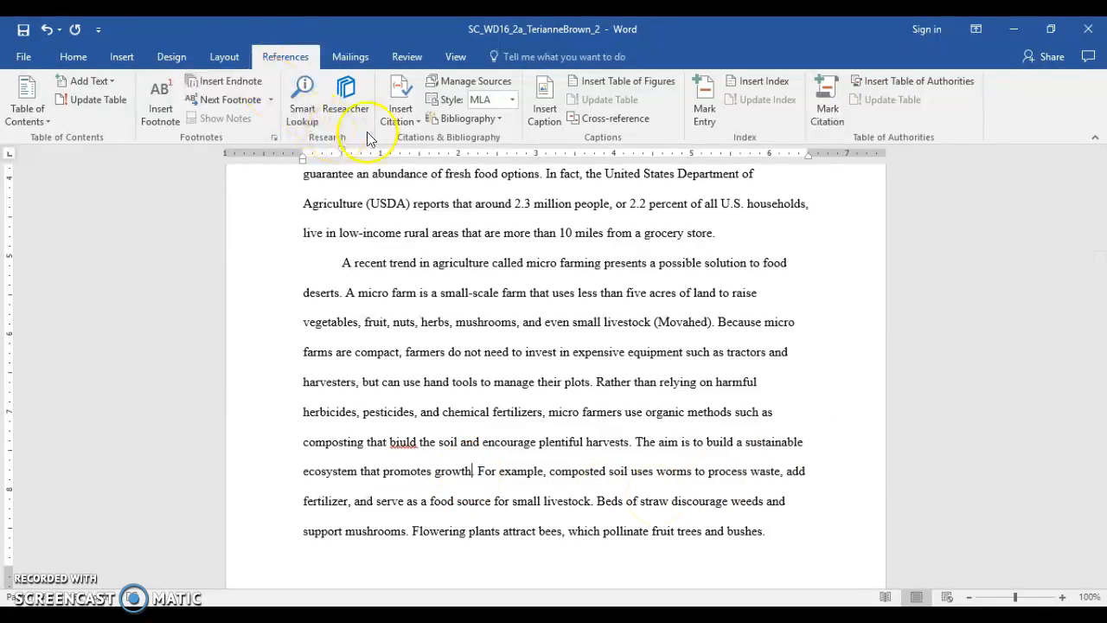
pyautogui.click(411, 117)
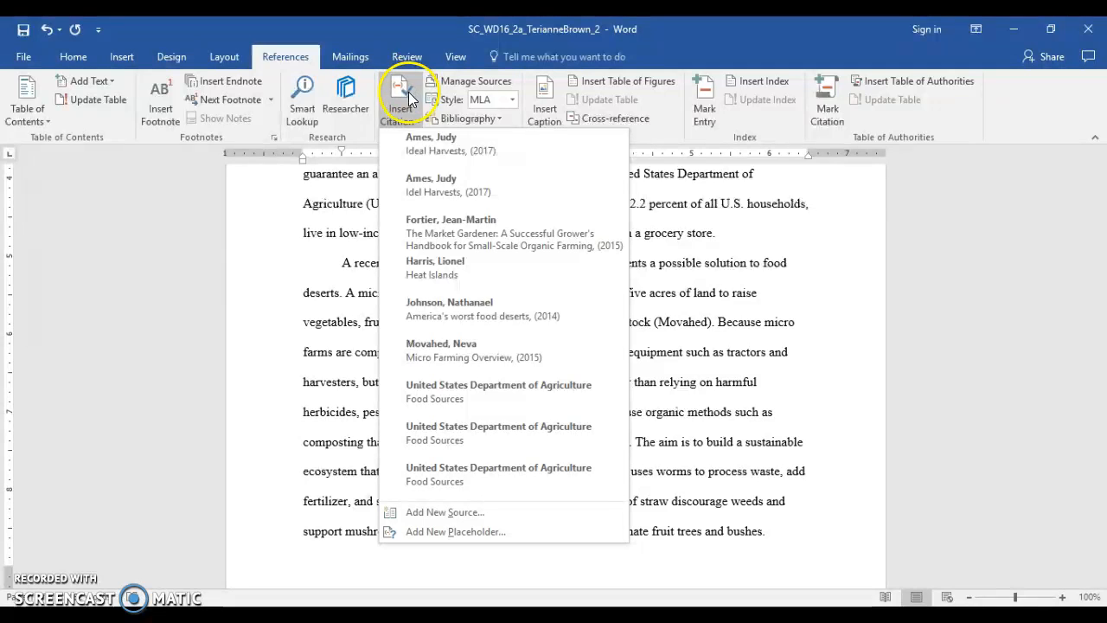
pyautogui.click(484, 512)
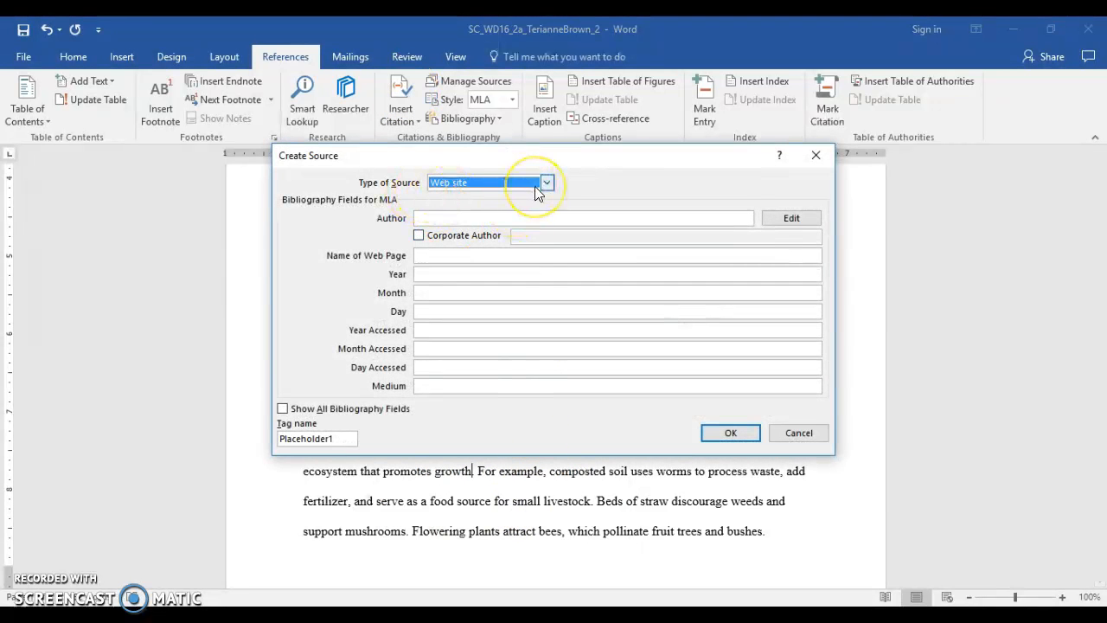
pyautogui.click(534, 186)
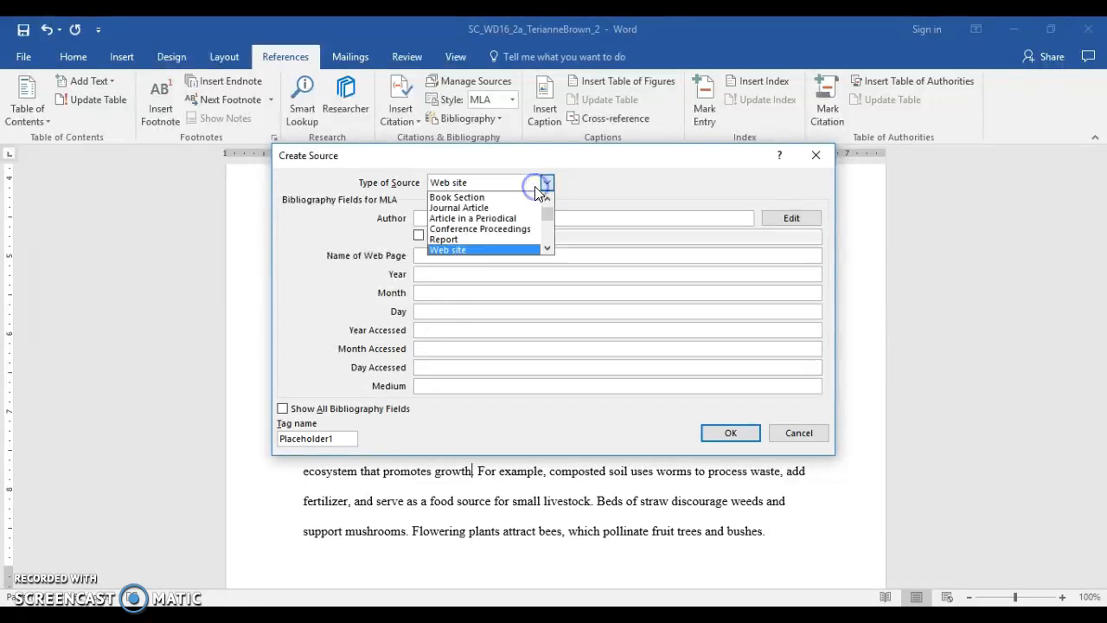
pyautogui.click(518, 218)
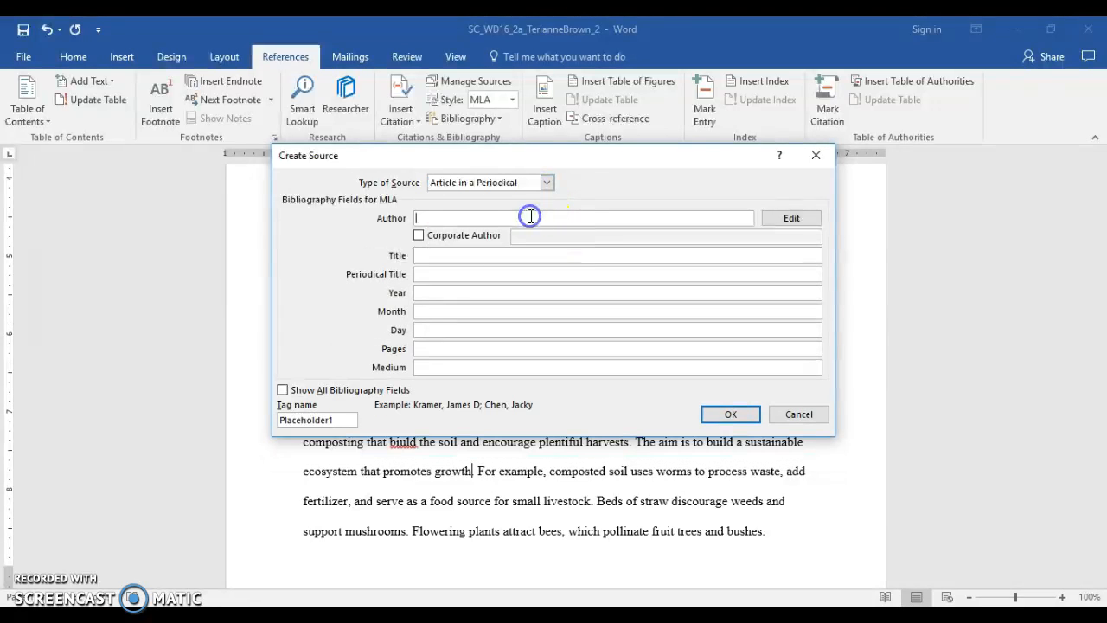
# Step: Enter the author's name, title Ideal Harvests, periodical Farming Times, date 2017 July 8, pages 20-22 and medium Print, and save the source
pyautogui.write('Ames,')
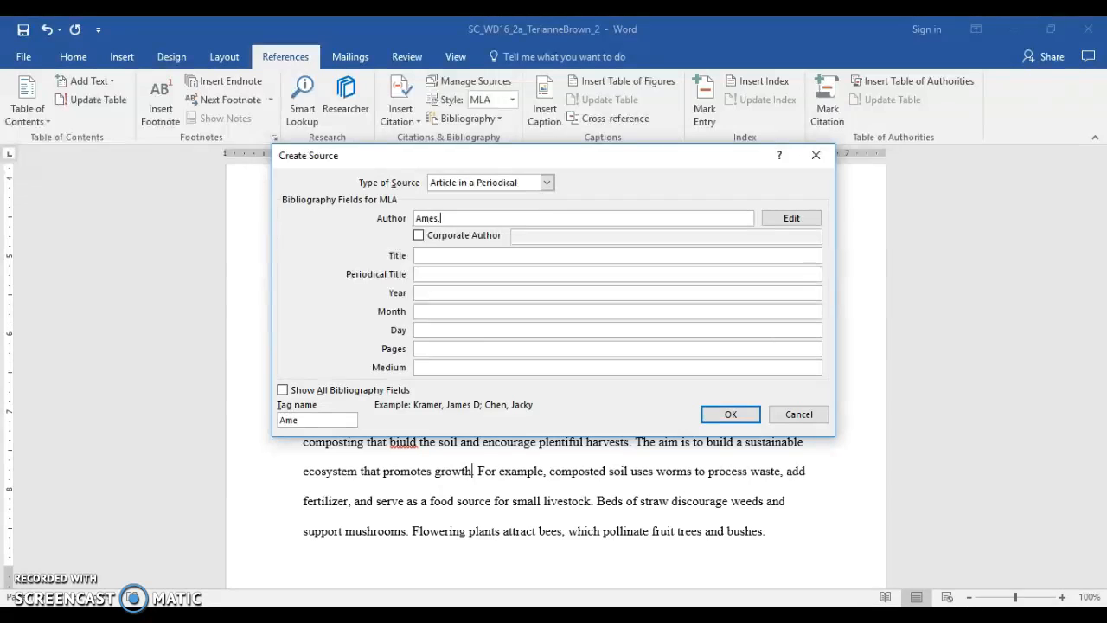
pyautogui.press('Tab')
pyautogui.press('Tab')
pyautogui.press('Tab')
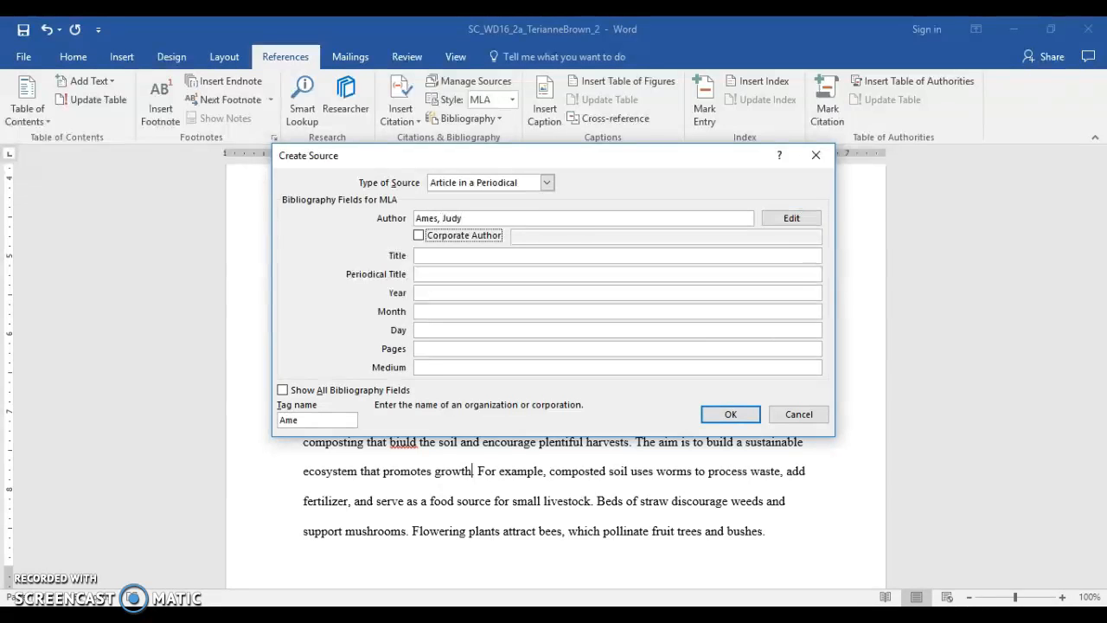
pyautogui.write('Ideal Harvests')
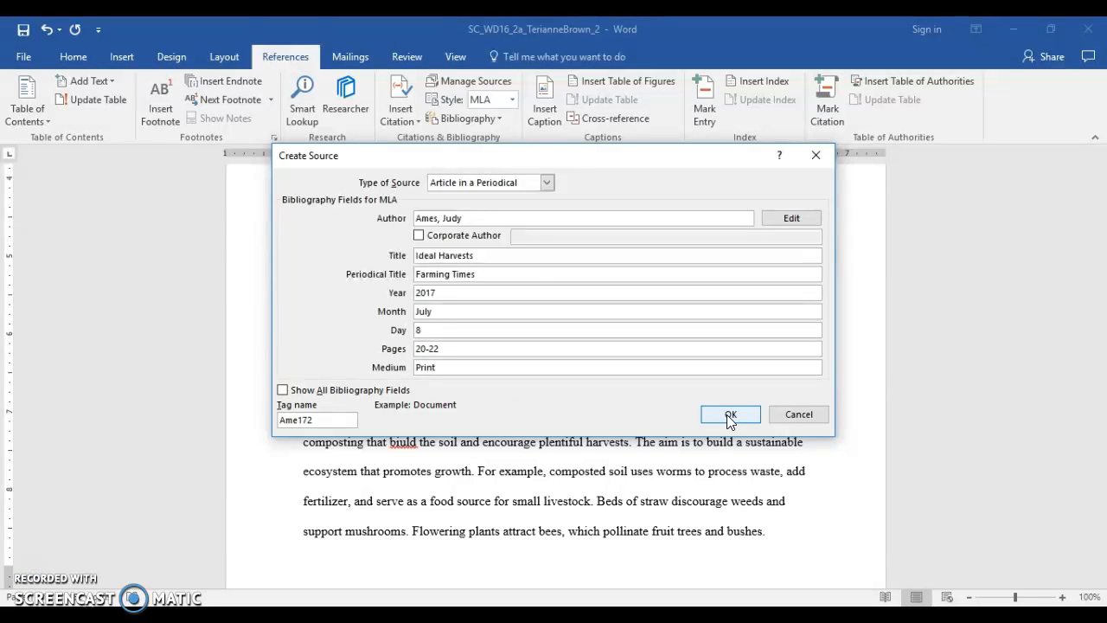
pyautogui.click(729, 415)
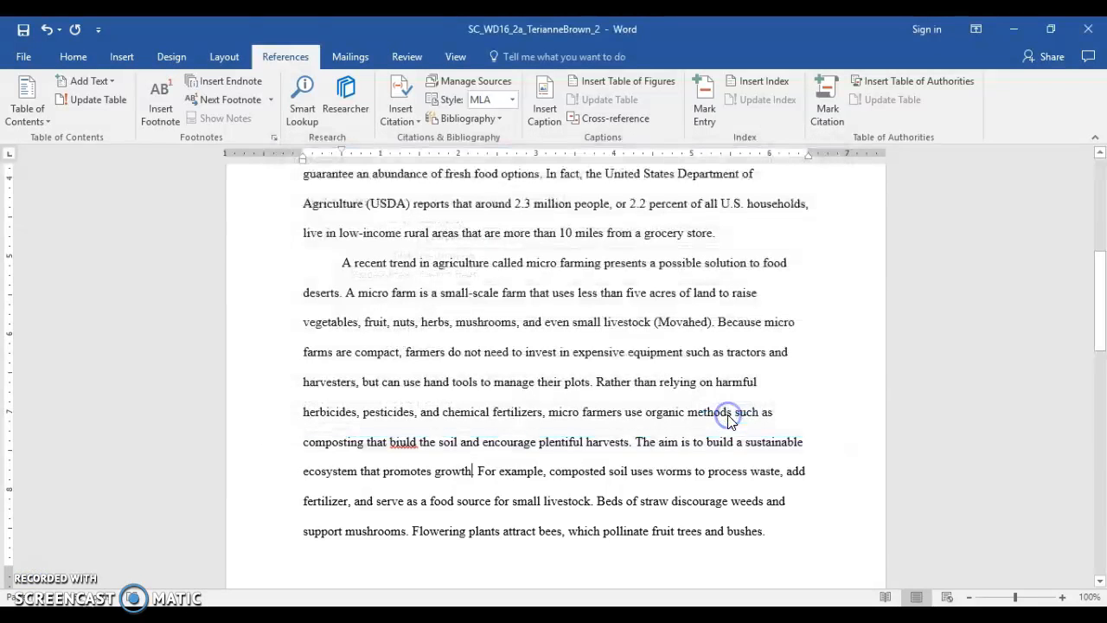
pyautogui.click(734, 399)
pyautogui.click(647, 448)
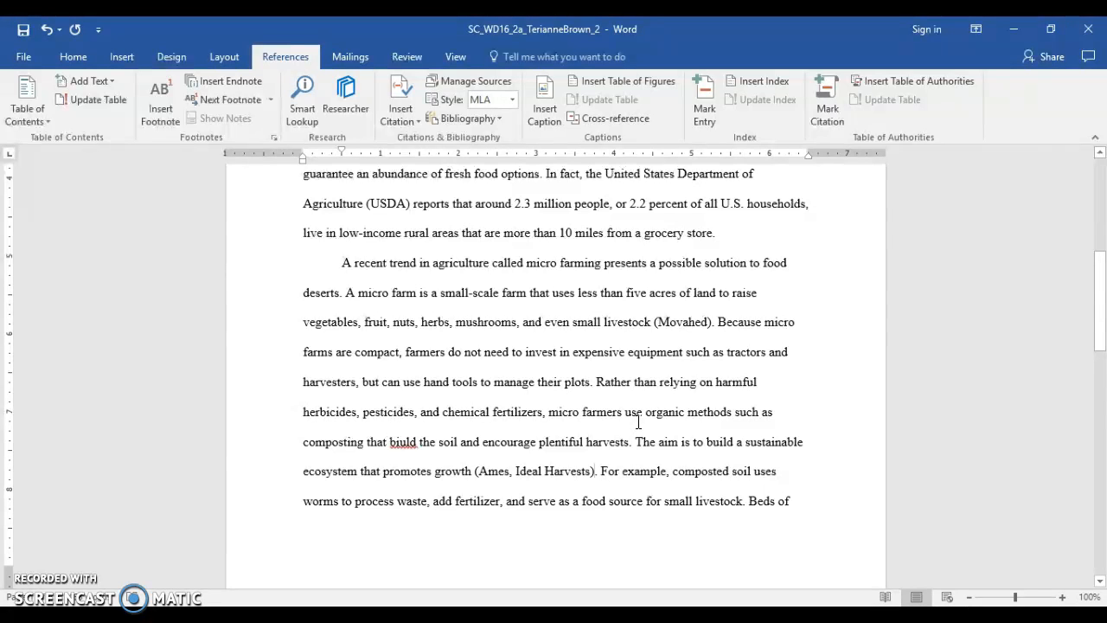
# Step: Insert a footnote after "fruit trees and bushes." at the second body paragraph's end, reading "Such practices are called companion planting."
pyautogui.click(632, 416)
pyautogui.scroll(-8, 616, 411)
pyautogui.click(449, 374)
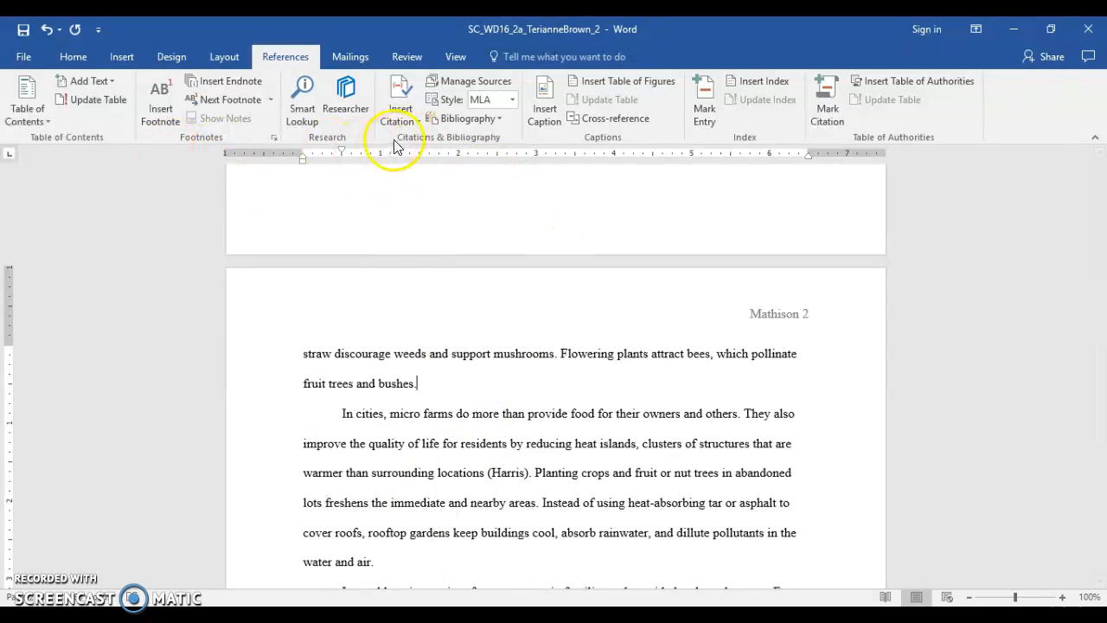
pyautogui.click(156, 113)
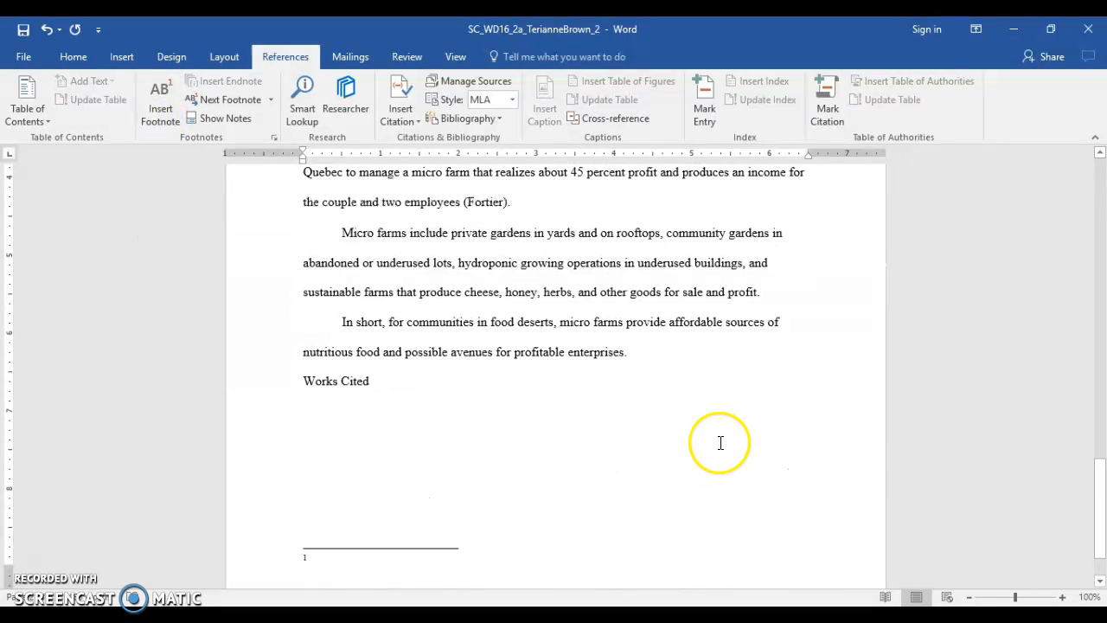
pyautogui.write('Such practices are called companion planting.')
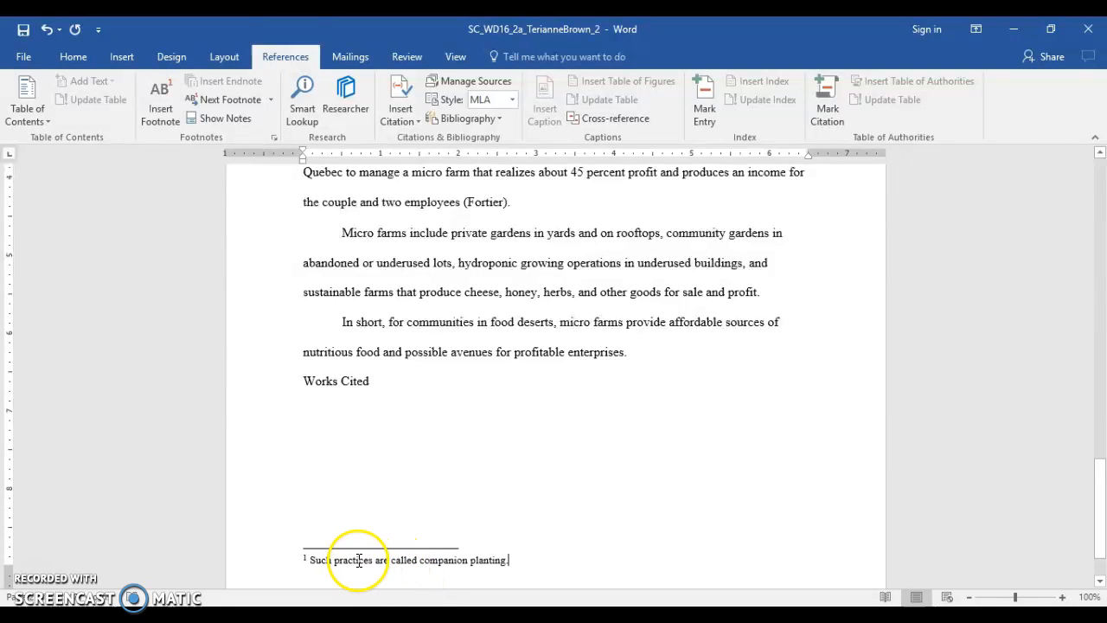
# Step: Modify the Footnote Text style from the new footnote, setting its font size to 12
pyautogui.rightClick(386, 559)
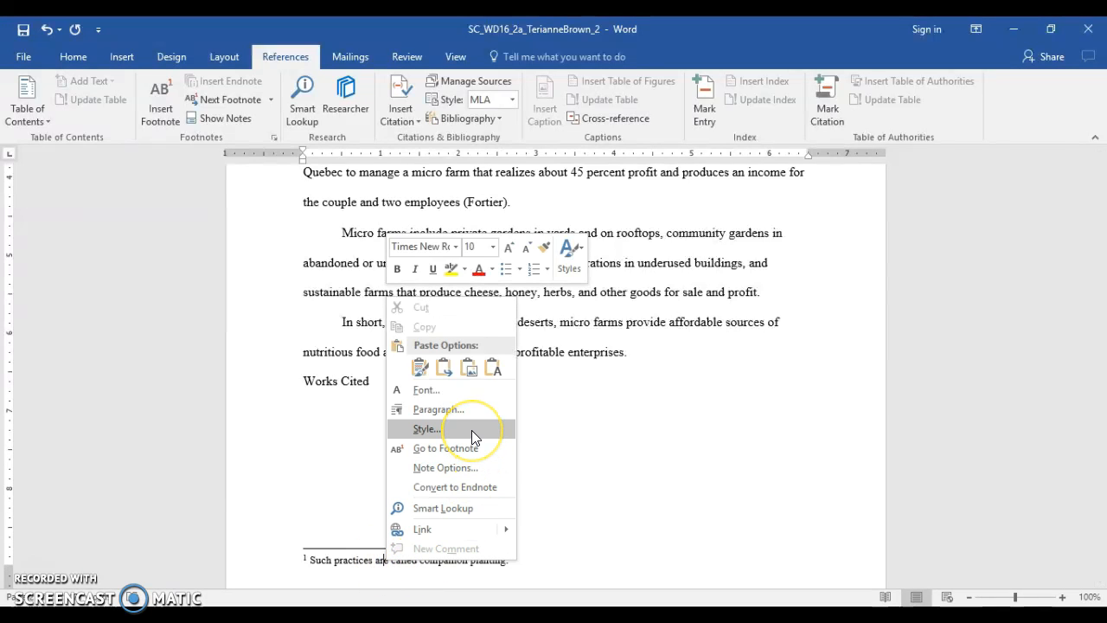
pyautogui.click(471, 430)
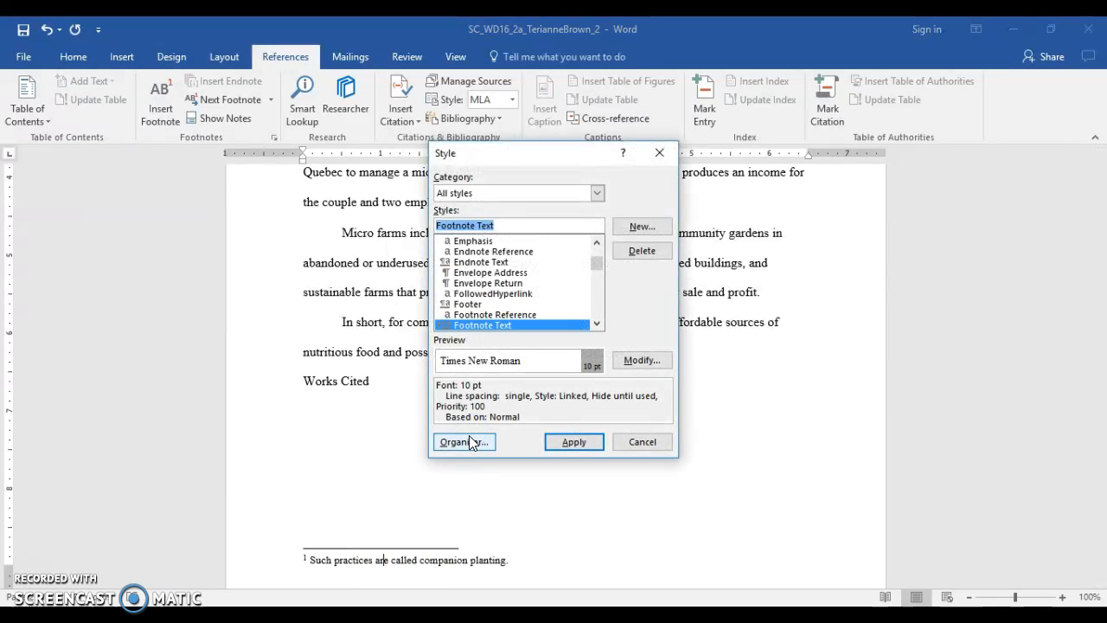
pyautogui.click(641, 360)
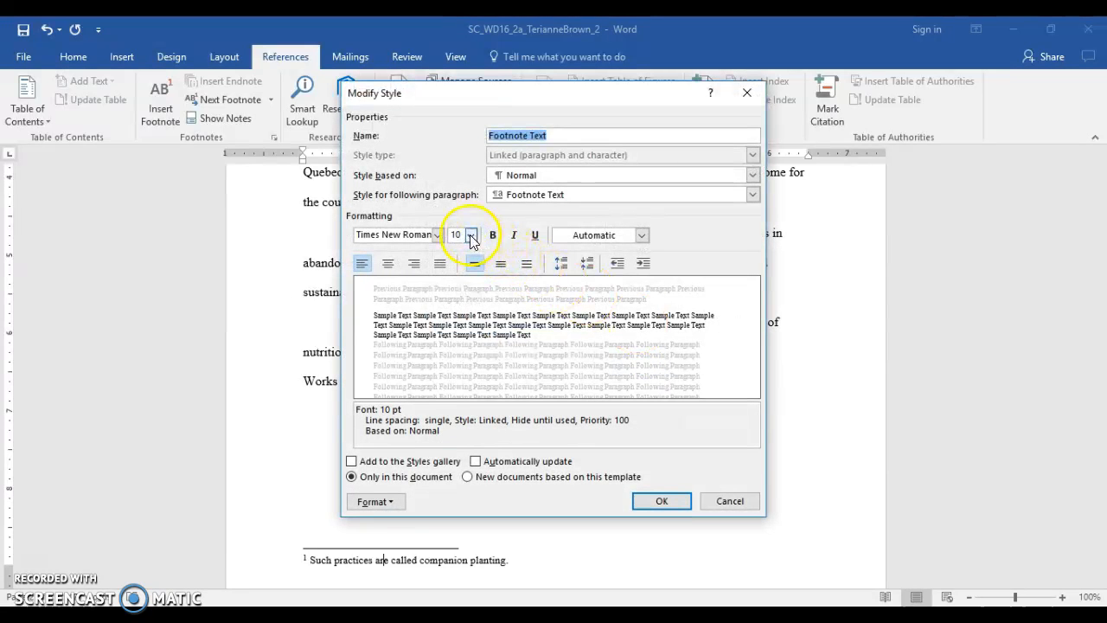
pyautogui.click(472, 236)
pyautogui.click(457, 297)
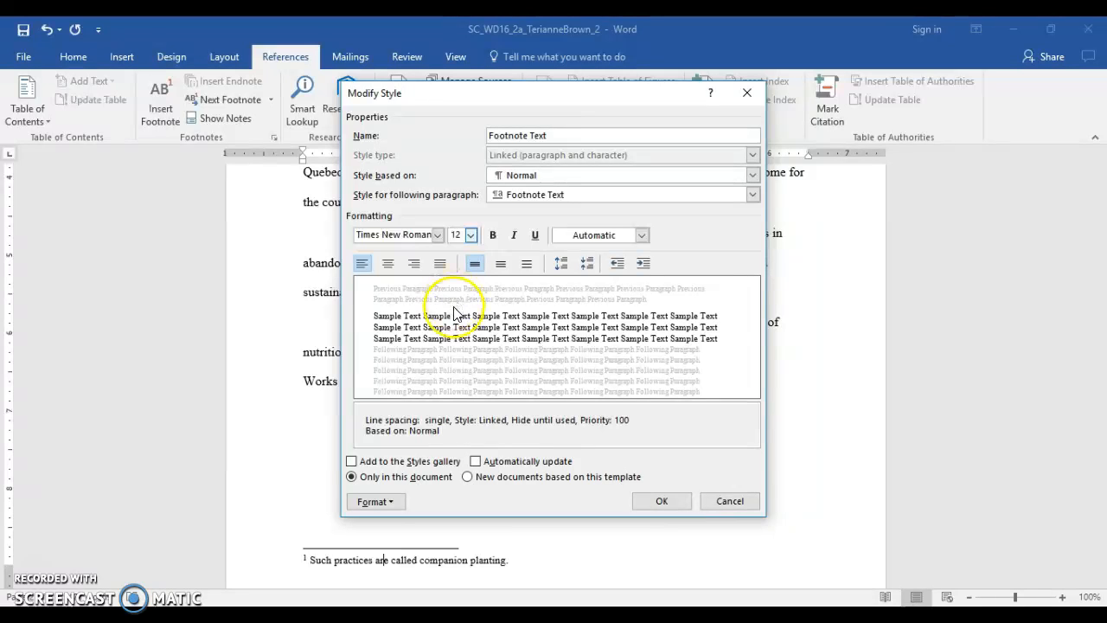
# Step: Set the Footnote Text style's line spacing to Double and apply the modified style to the footnote
pyautogui.click(377, 501)
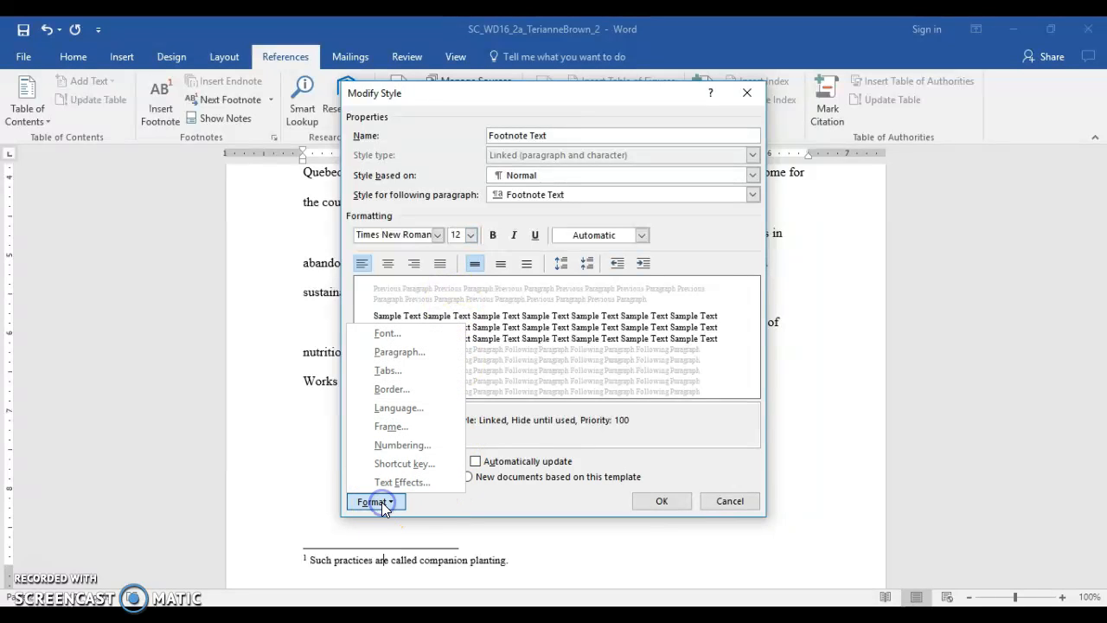
pyautogui.click(414, 357)
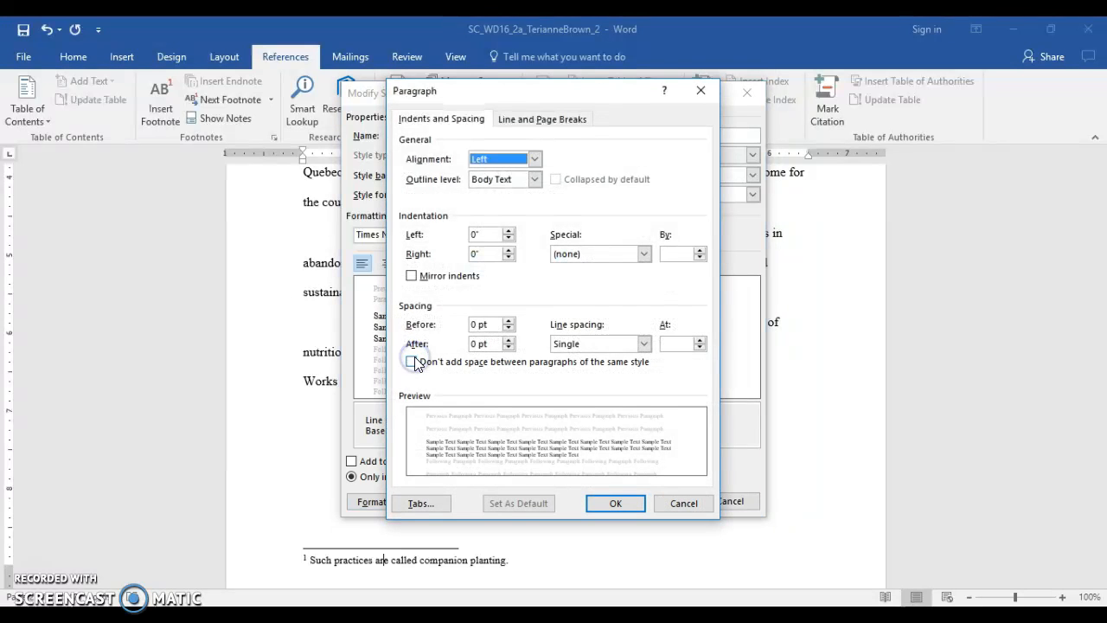
pyautogui.click(644, 345)
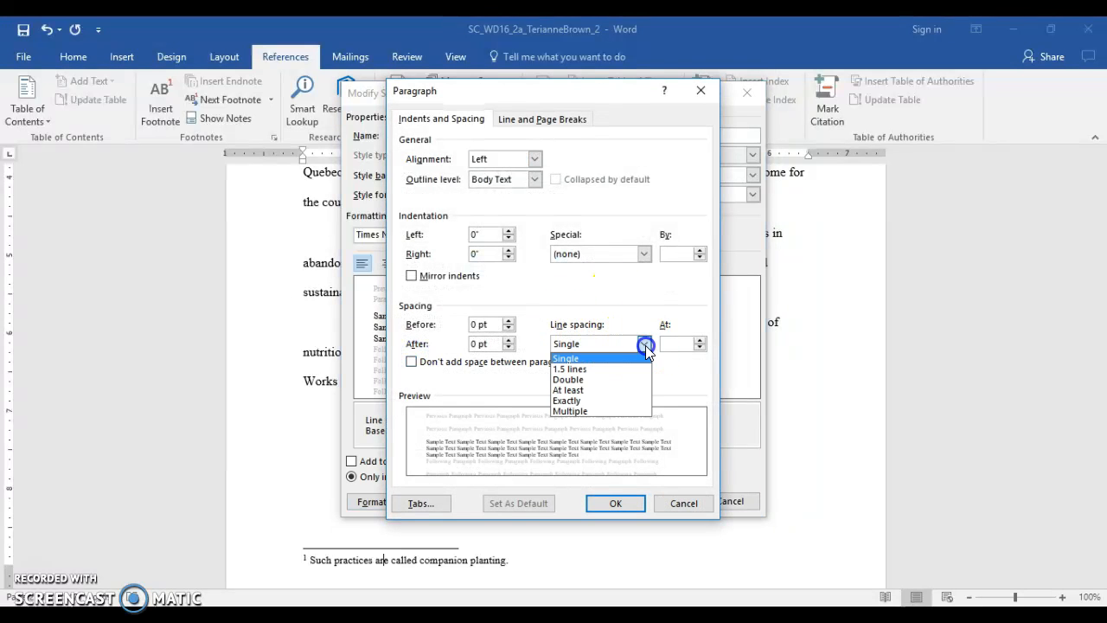
pyautogui.click(627, 380)
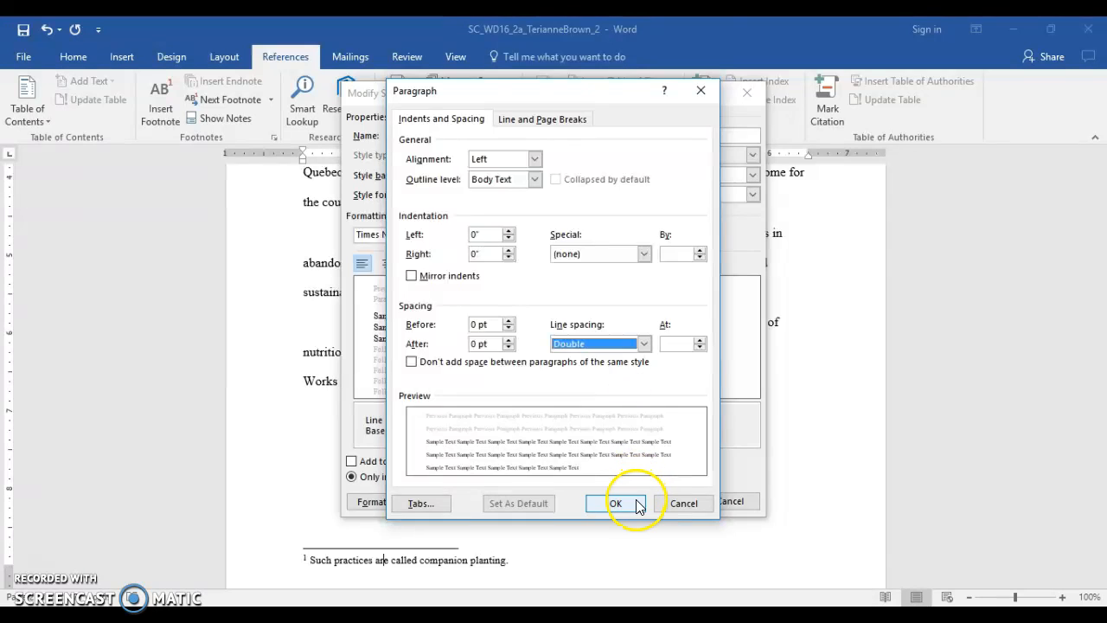
pyautogui.click(635, 499)
pyautogui.click(670, 501)
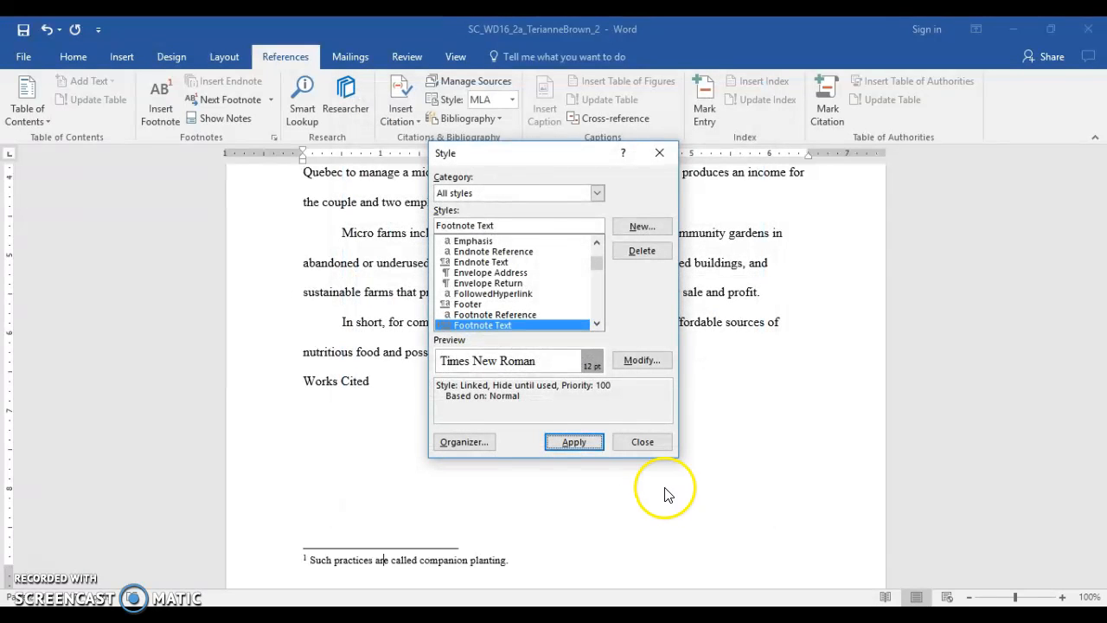
pyautogui.click(594, 445)
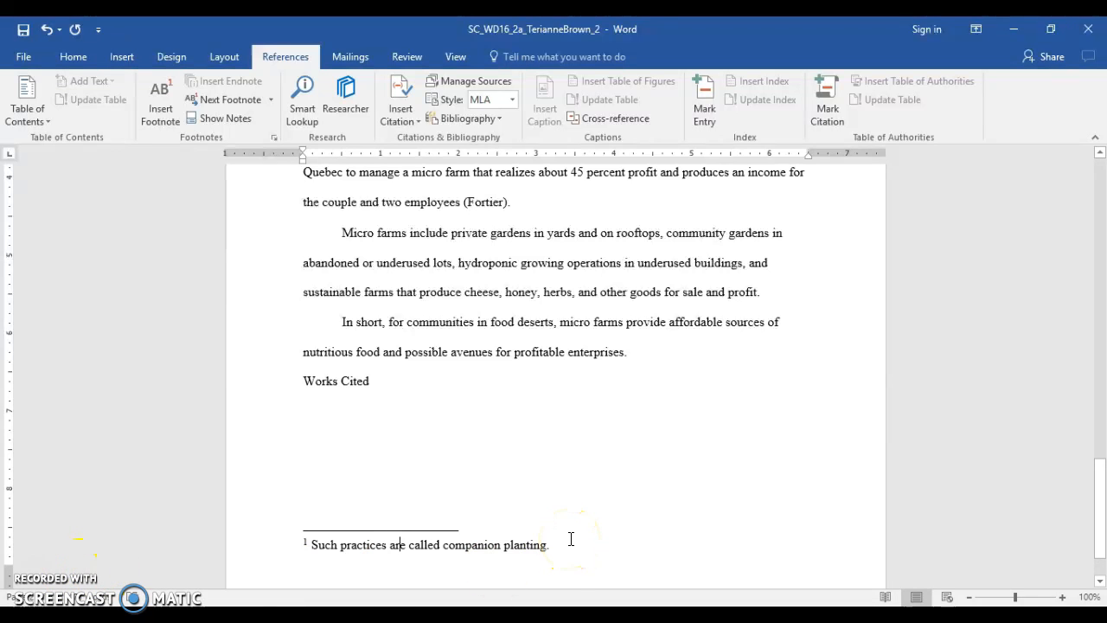
# Step: Replace all occurrences of "abandoned" with "vacant" throughout the paper
pyautogui.scroll(20, 579, 502)
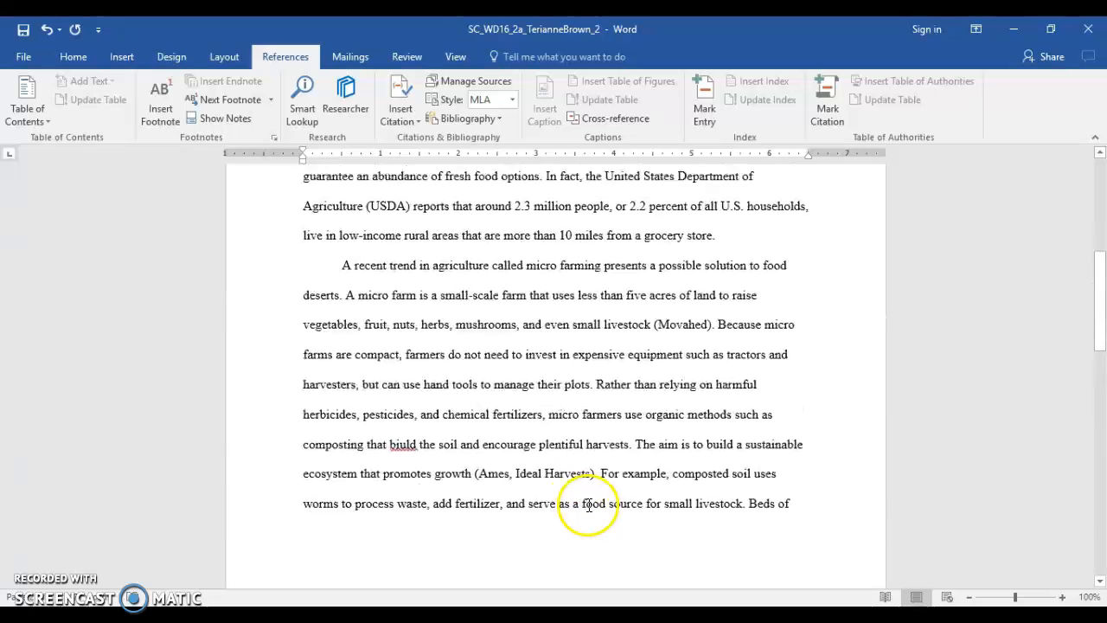
pyautogui.click(589, 502)
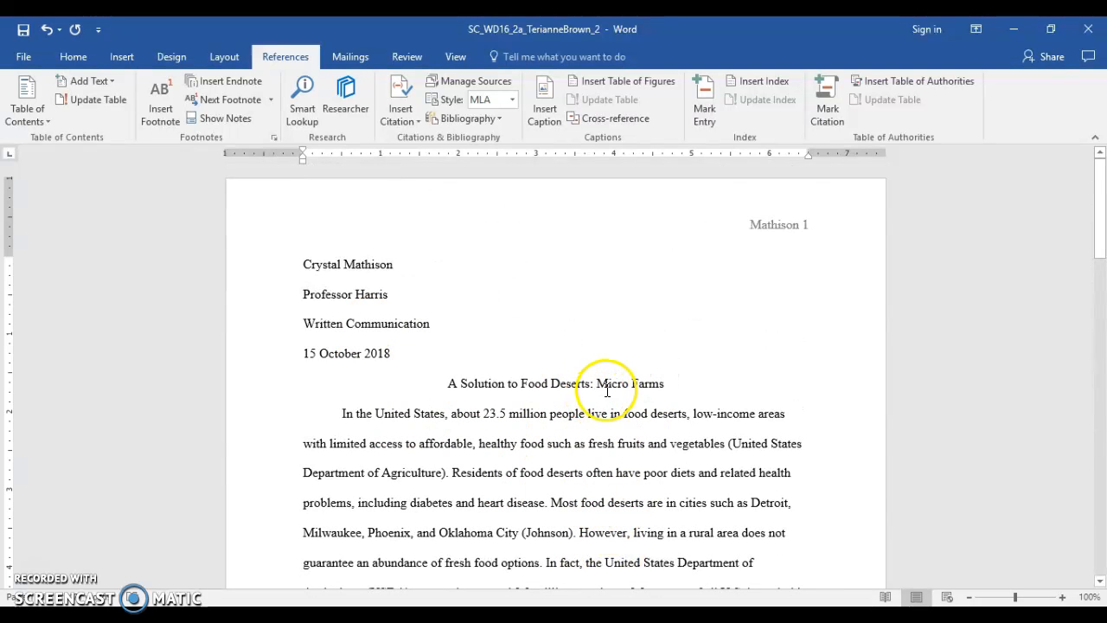
pyautogui.click(86, 60)
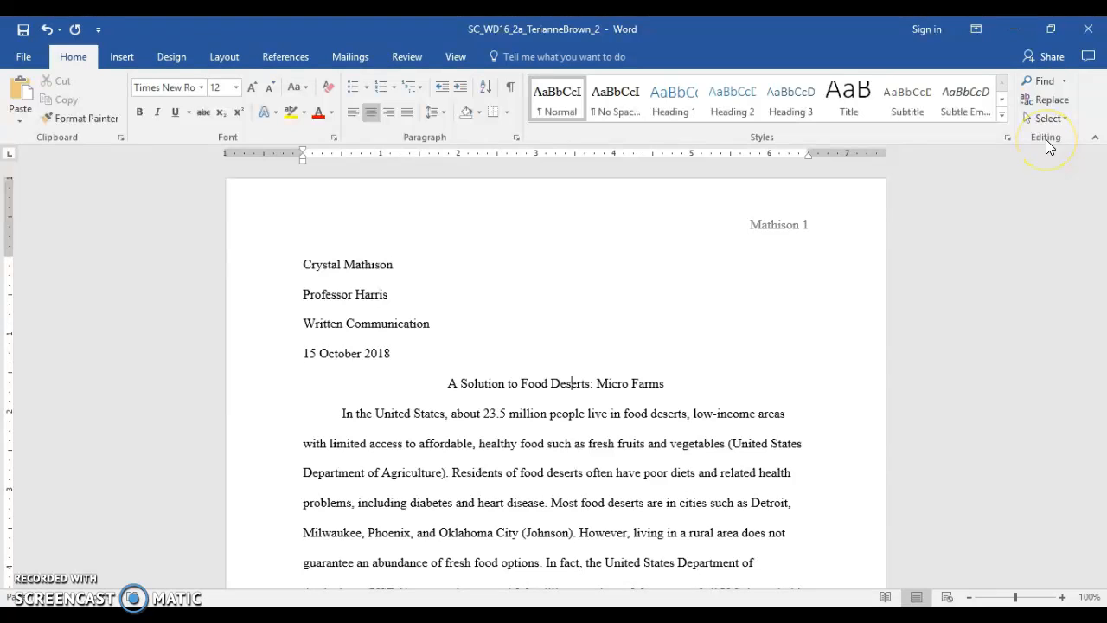
pyautogui.click(1047, 101)
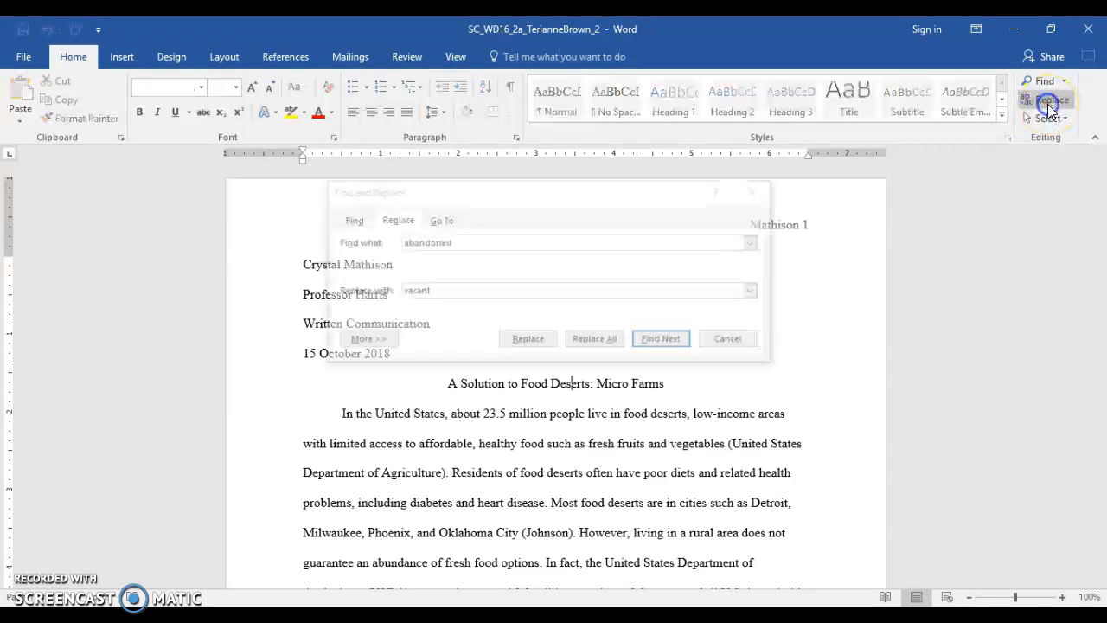
pyautogui.click(447, 292)
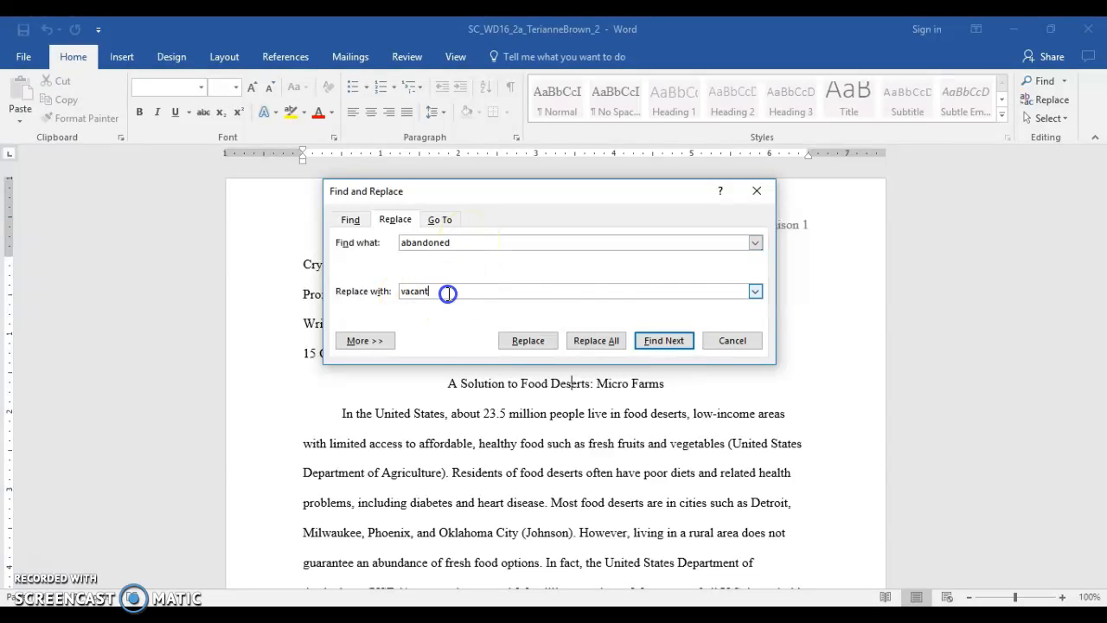
pyautogui.click(609, 344)
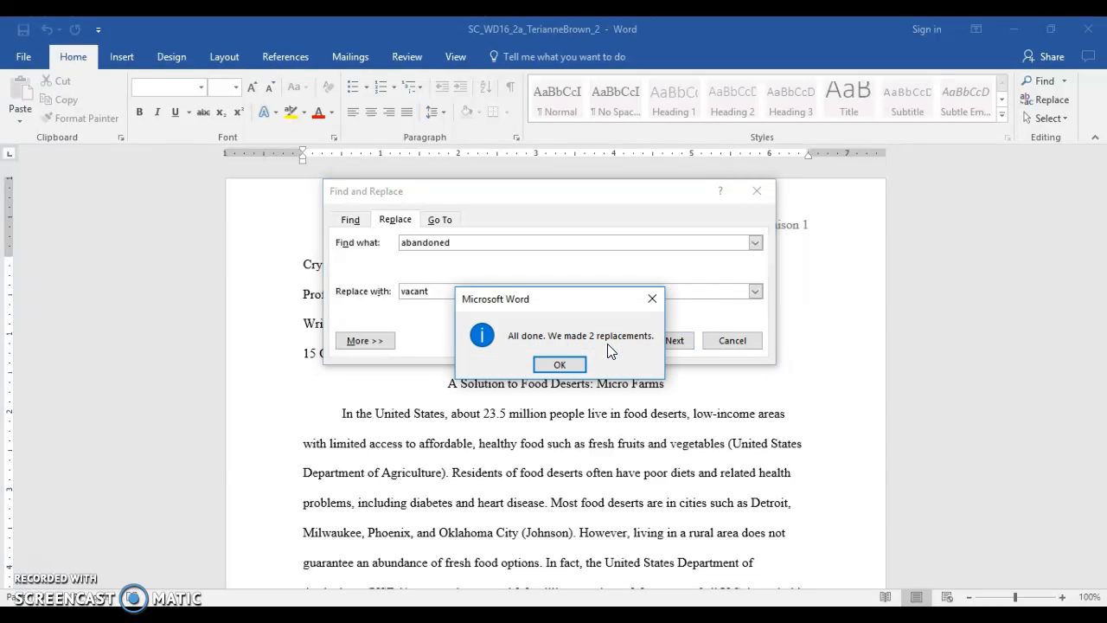
pyautogui.click(564, 364)
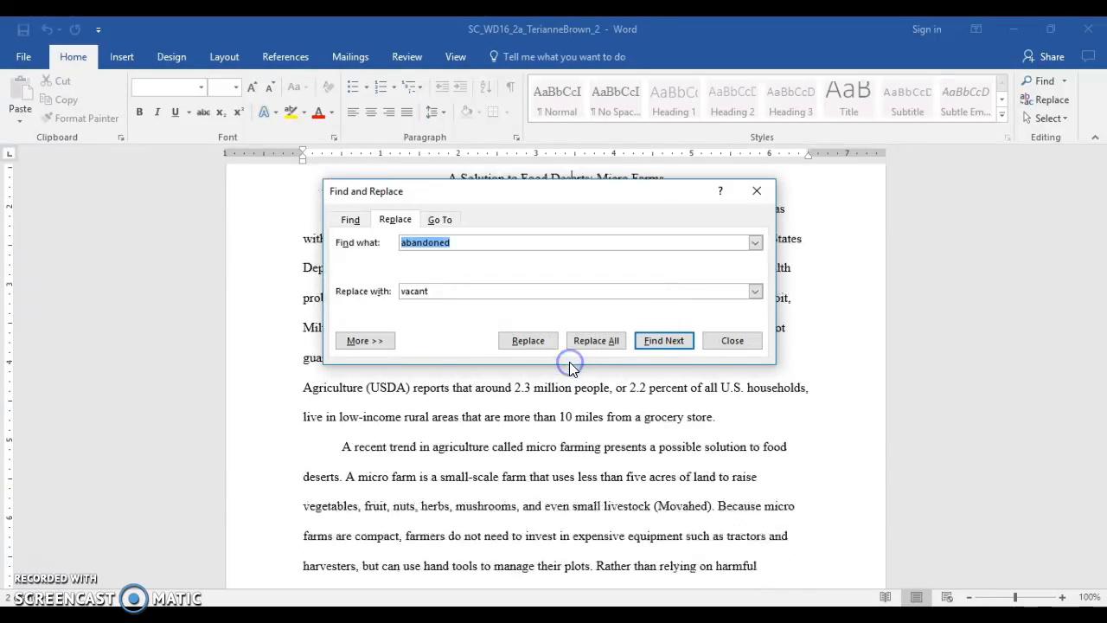
pyautogui.click(724, 344)
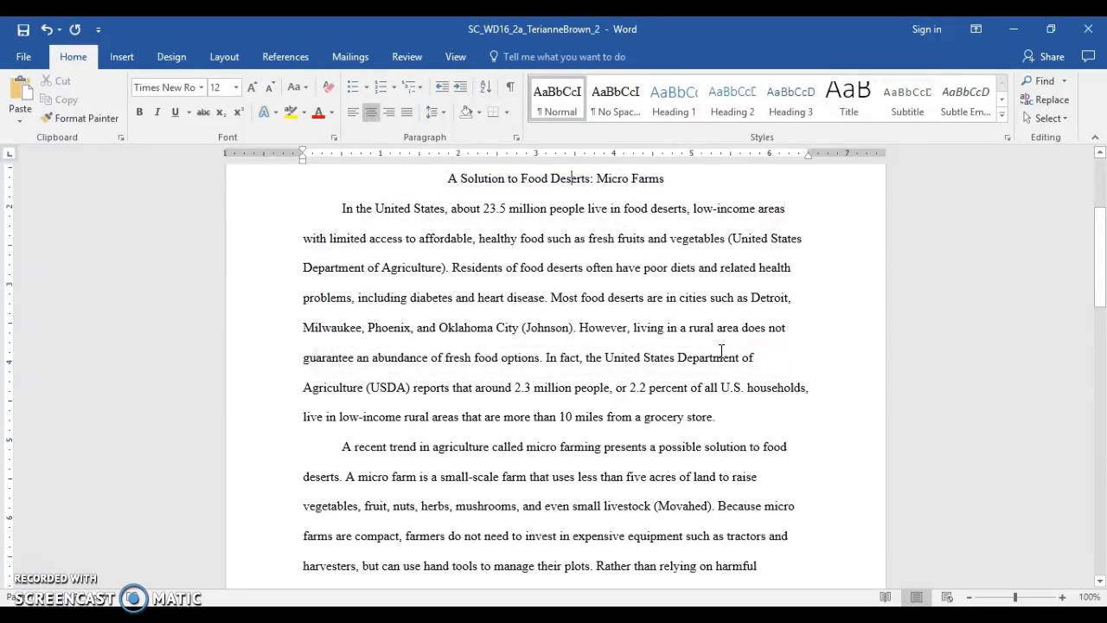
# Step: Cut the body paragraph beginning "Micro farms include private gardens in yards and on rooftops" from its place before the concluding paragraph
pyautogui.scroll(-10, 600, 370)
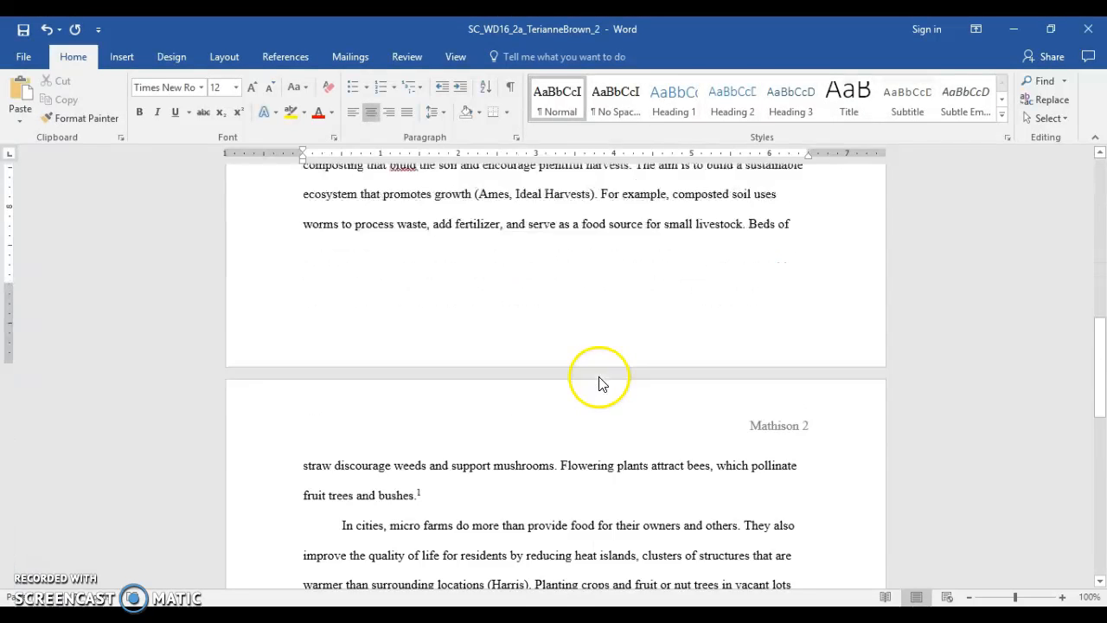
pyautogui.scroll(-4, 603, 377)
pyautogui.click(290, 309)
pyautogui.moveTo(289, 309); pyautogui.dragTo(702, 373)
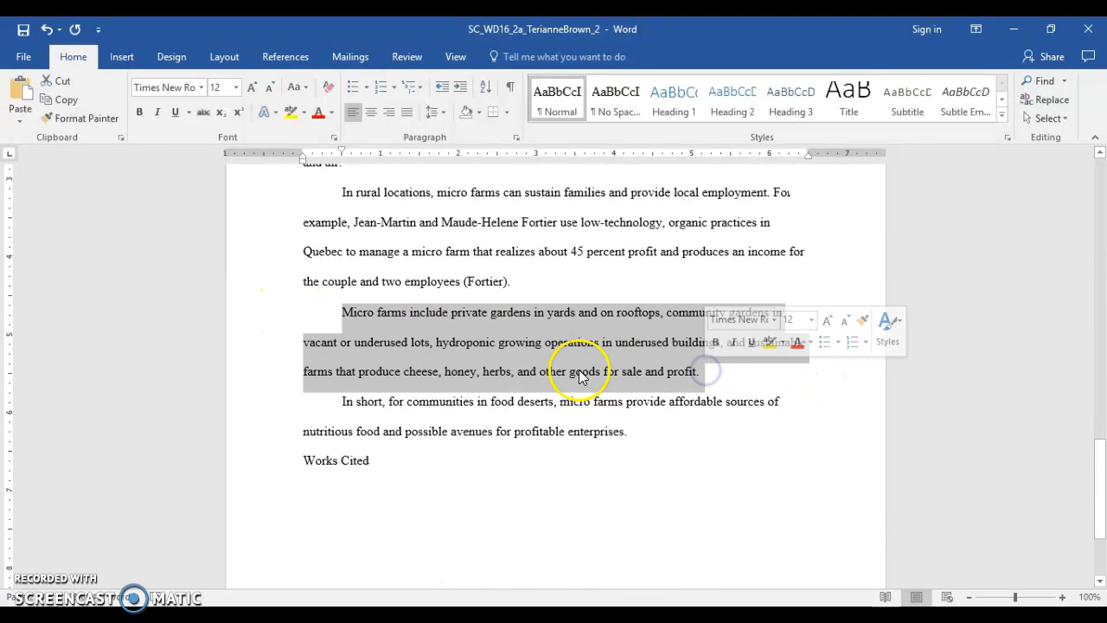
pyautogui.hotkey('ctrl', 'x')
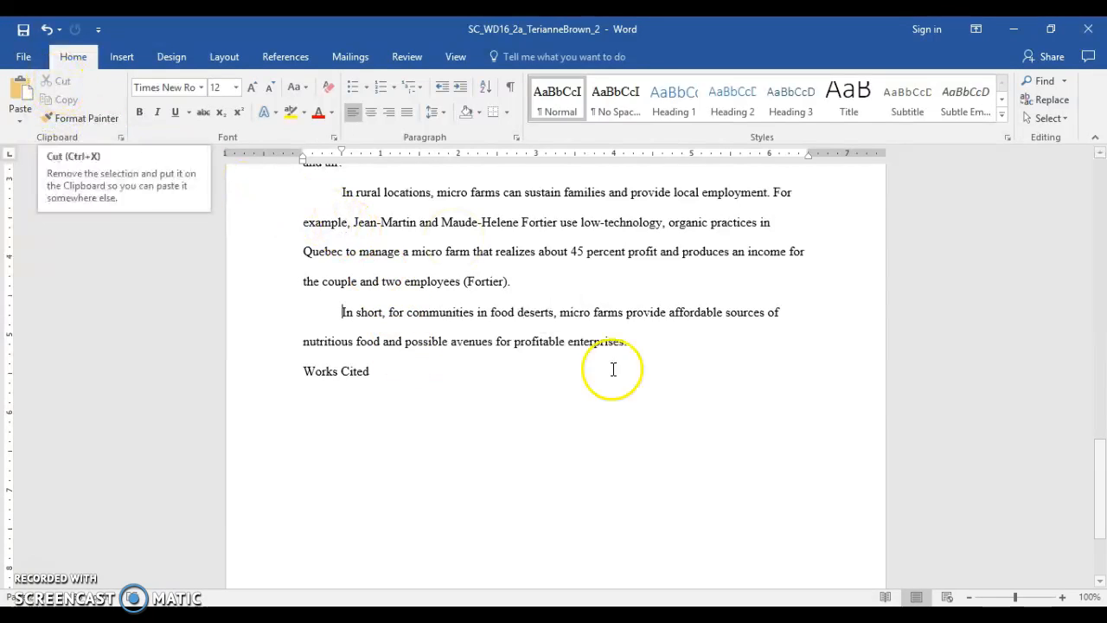
# Step: Paste the cut paragraph after the one ending "fruit trees and bushes." and remove the extra blank line before "In cities"
pyautogui.scroll(5, 491, 423)
pyautogui.scroll(10, 559, 423)
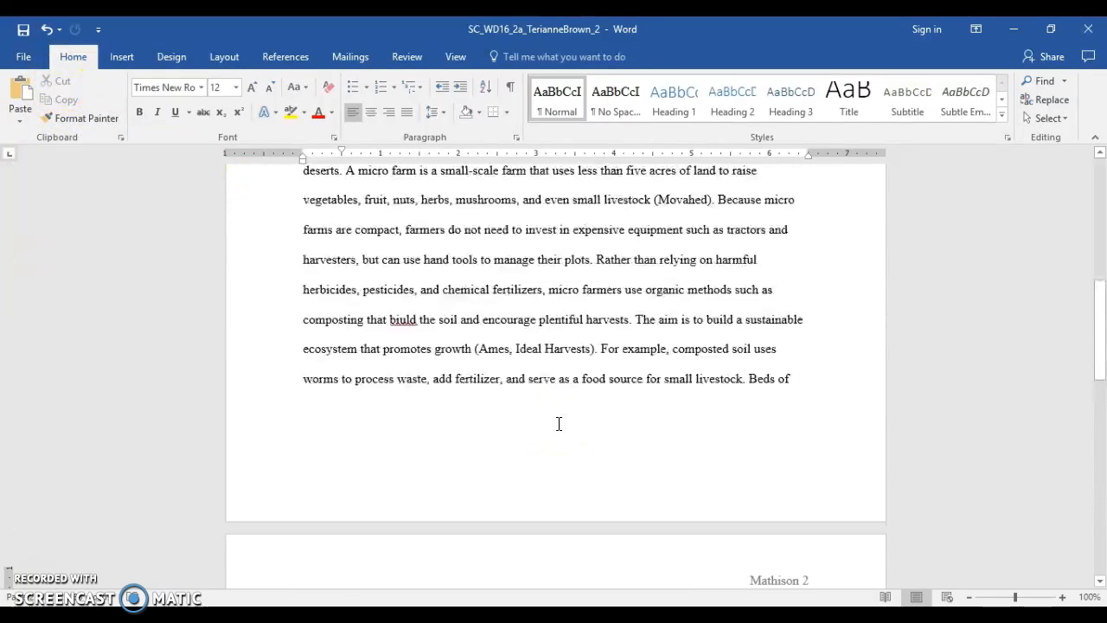
pyautogui.scroll(-3, 560, 426)
pyautogui.scroll(3, 561, 426)
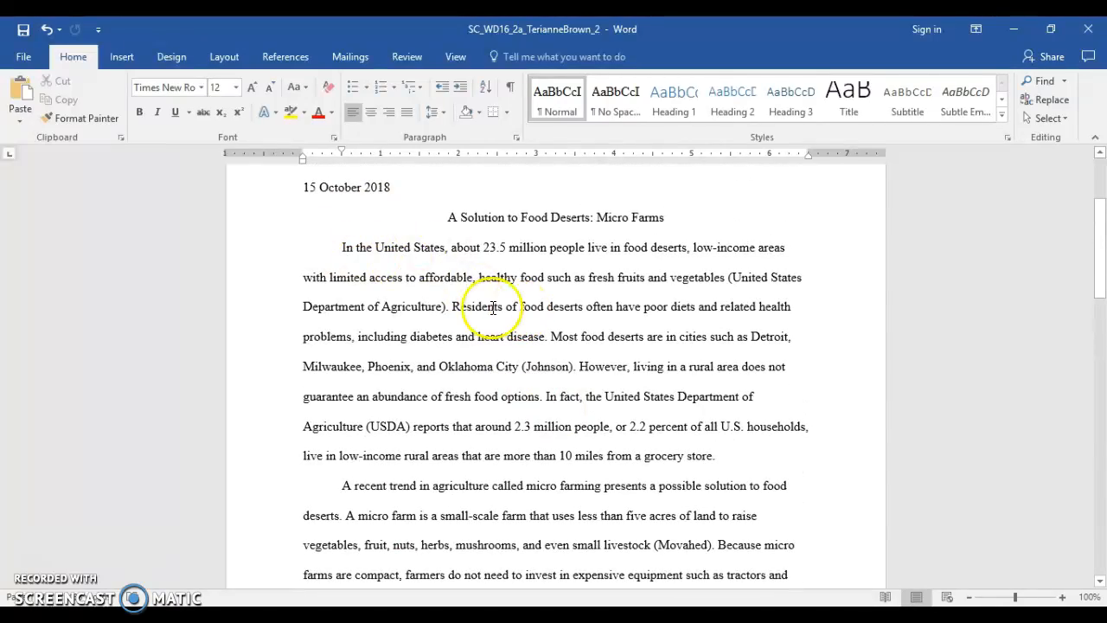
pyautogui.scroll(-8, 496, 435)
pyautogui.scroll(-3, 497, 436)
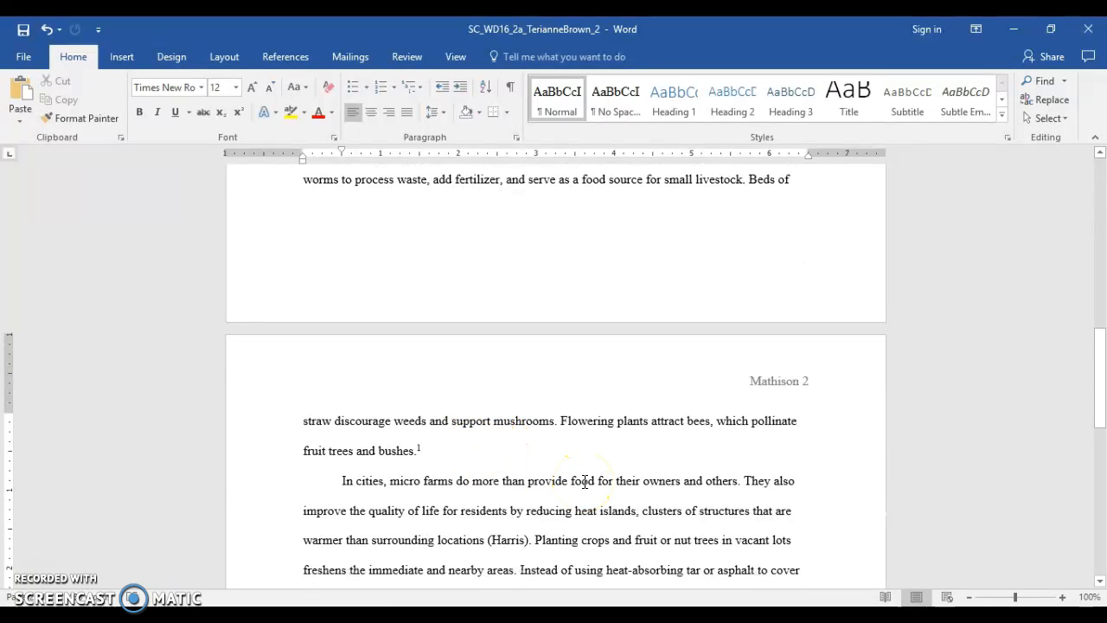
pyautogui.press('Return')
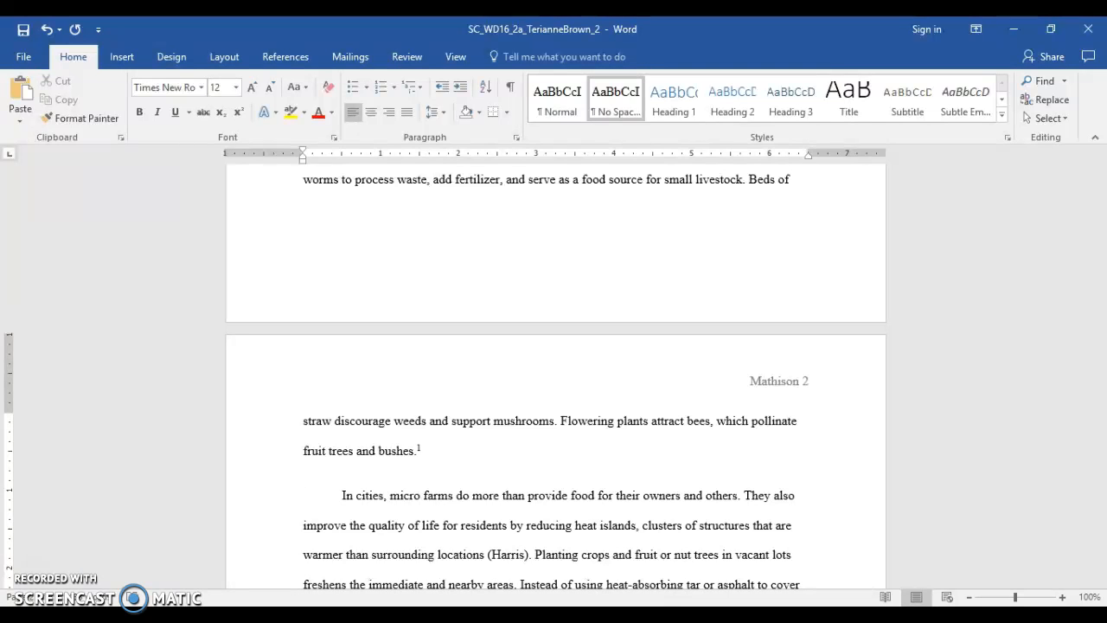
pyautogui.click(588, 467)
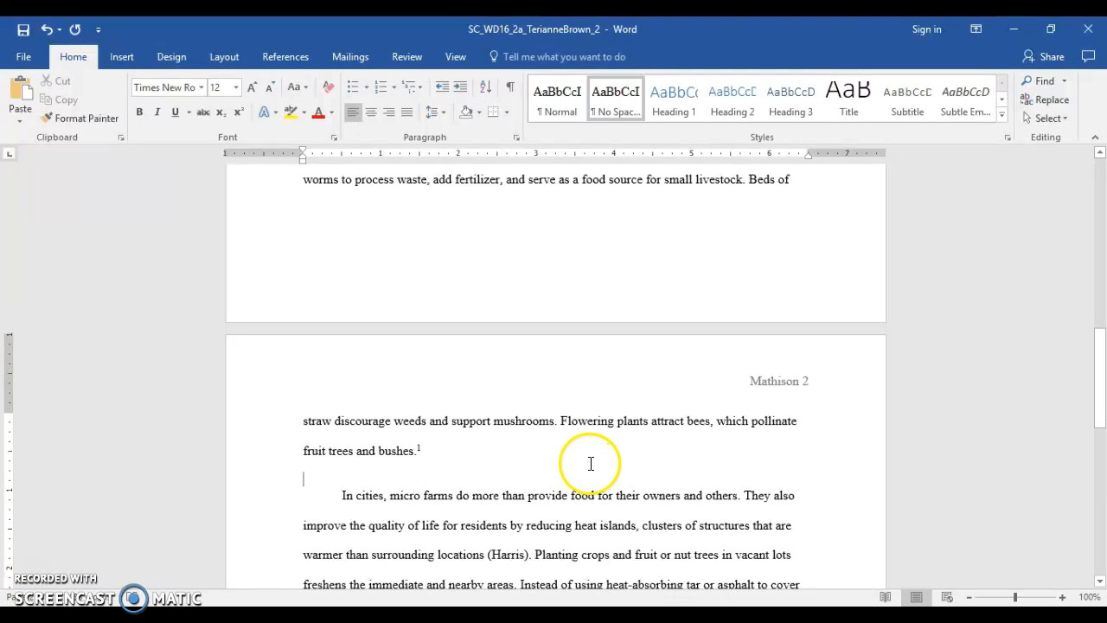
pyautogui.hotkey('ctrl', 'v')
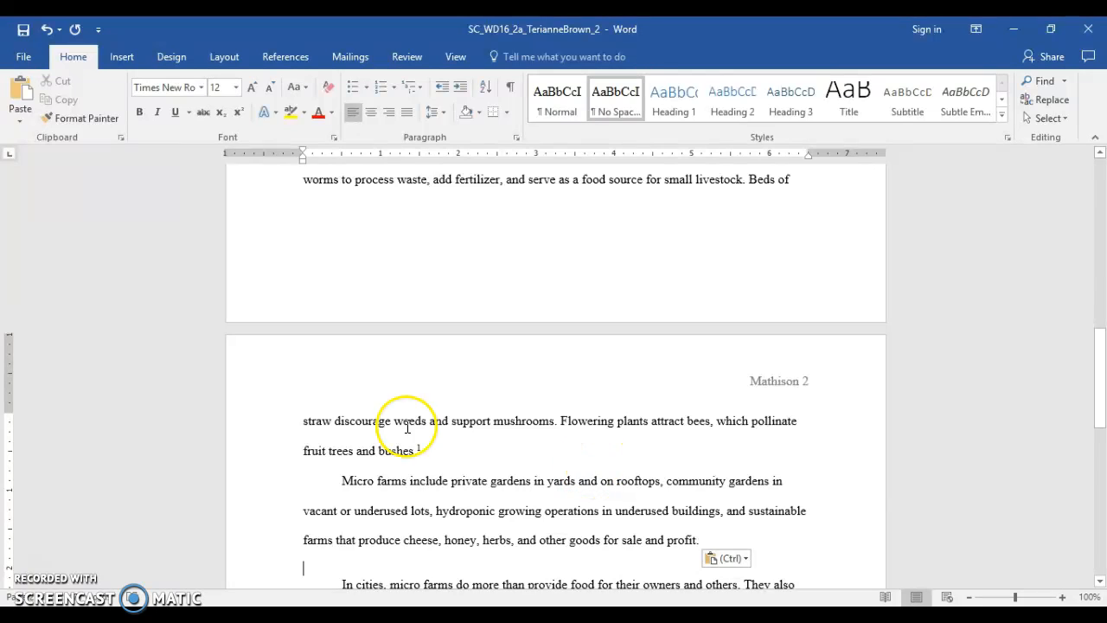
pyautogui.scroll(-1, 407, 441)
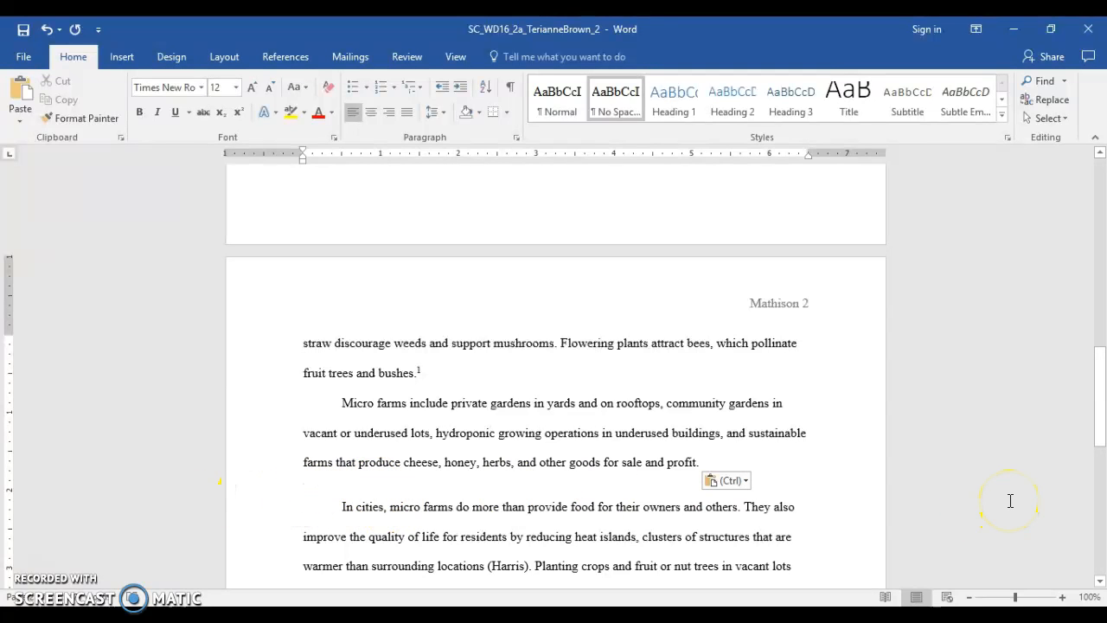
pyautogui.press('Delete')
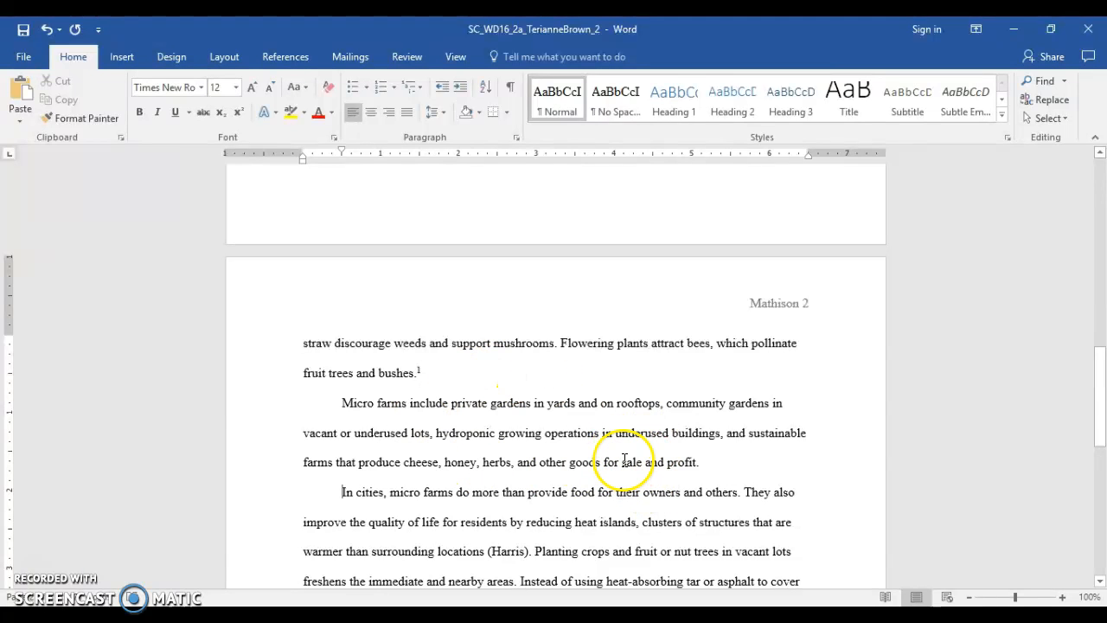
# Step: Edit the citation at the end of the "In rural locations" paragraph to include page number 25
pyautogui.scroll(-3, 585, 452)
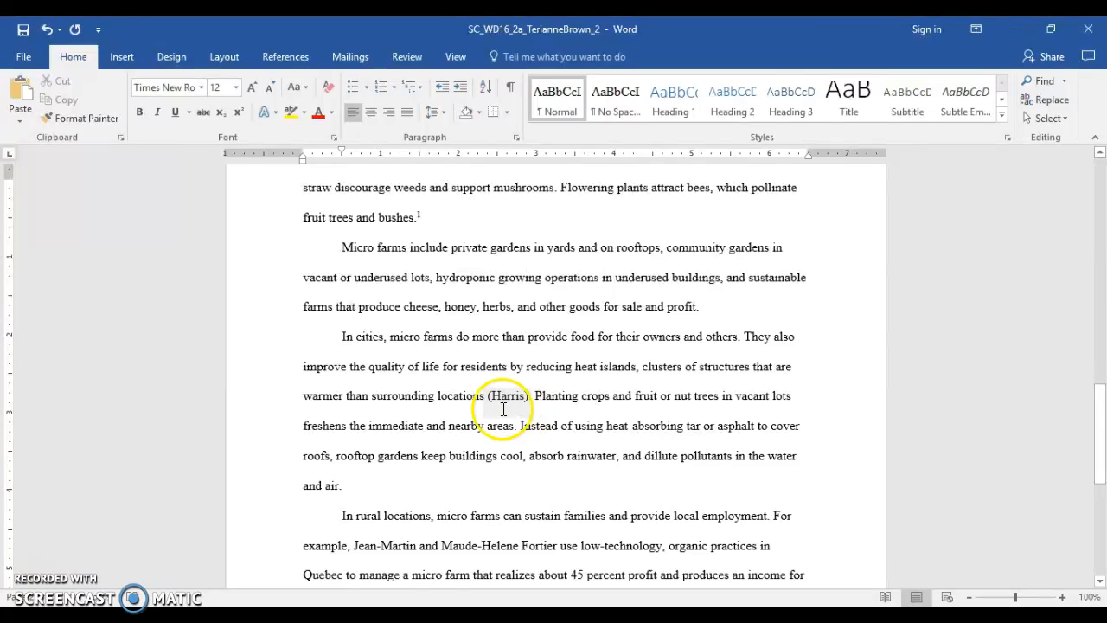
pyautogui.scroll(-2, 634, 406)
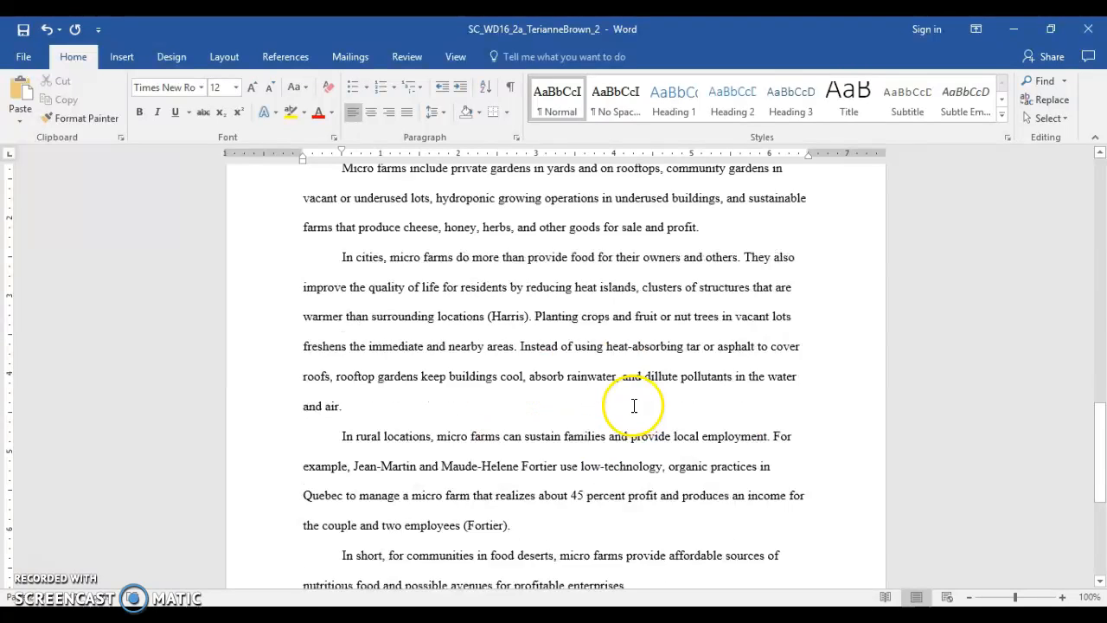
pyautogui.scroll(-1, 634, 406)
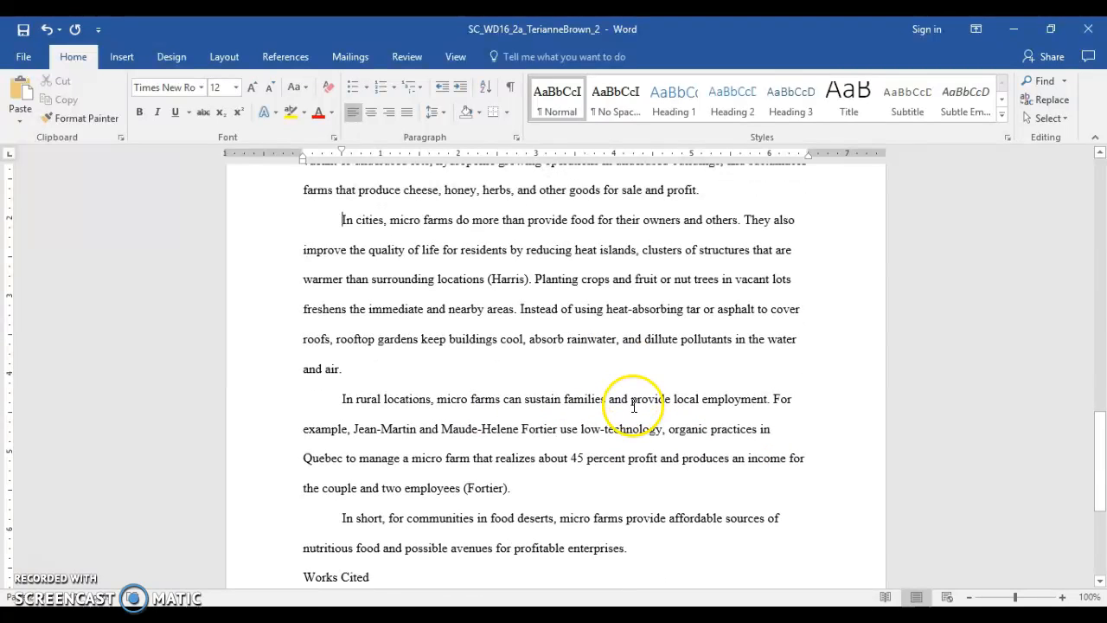
pyautogui.rightClick(481, 488)
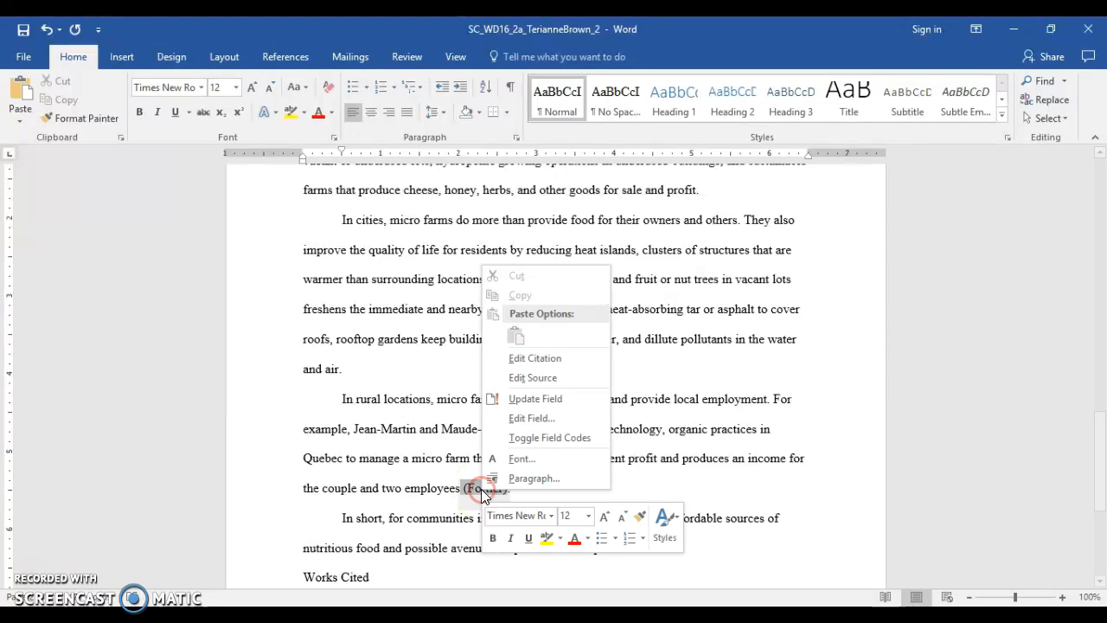
pyautogui.click(574, 356)
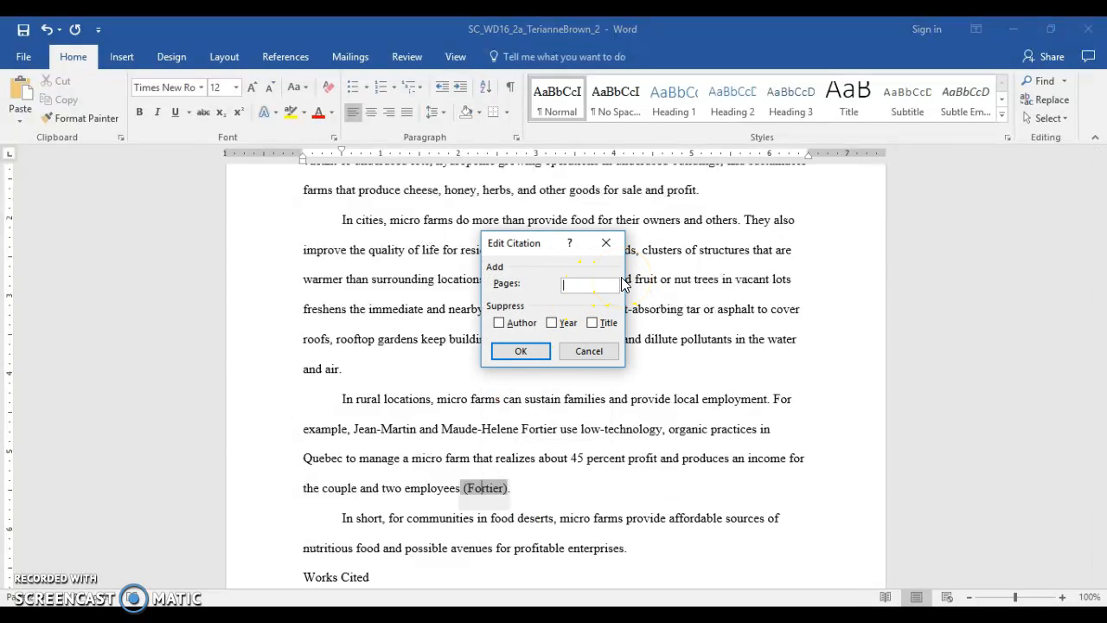
pyautogui.click(521, 351)
pyautogui.click(581, 493)
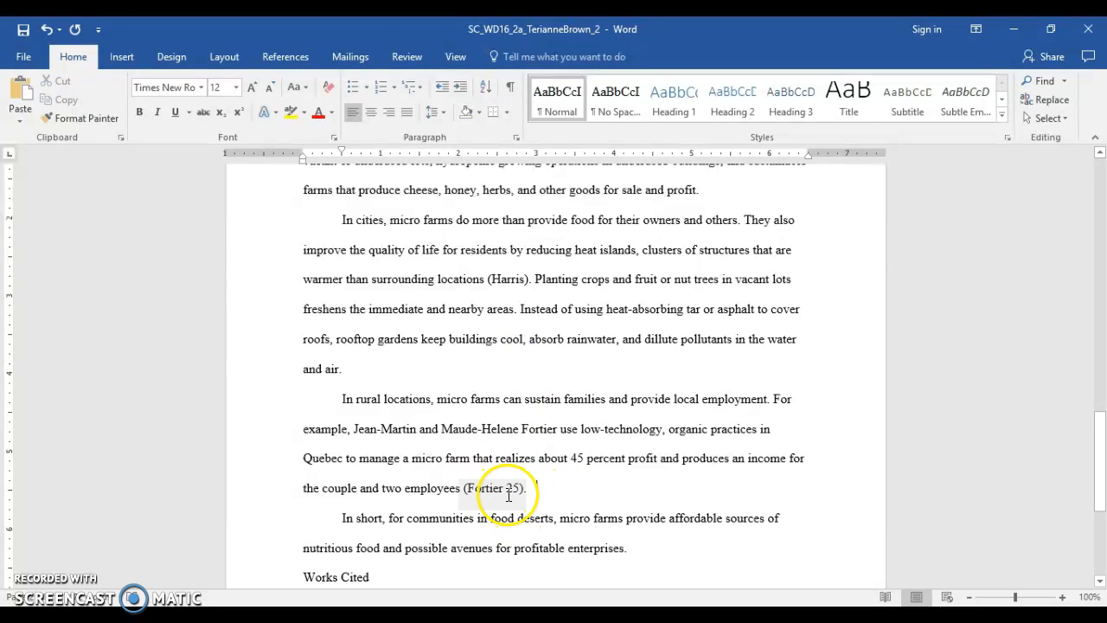
# Step: Insert a page break before the Works Cited heading and center the heading on the new page
pyautogui.scroll(-5, 499, 465)
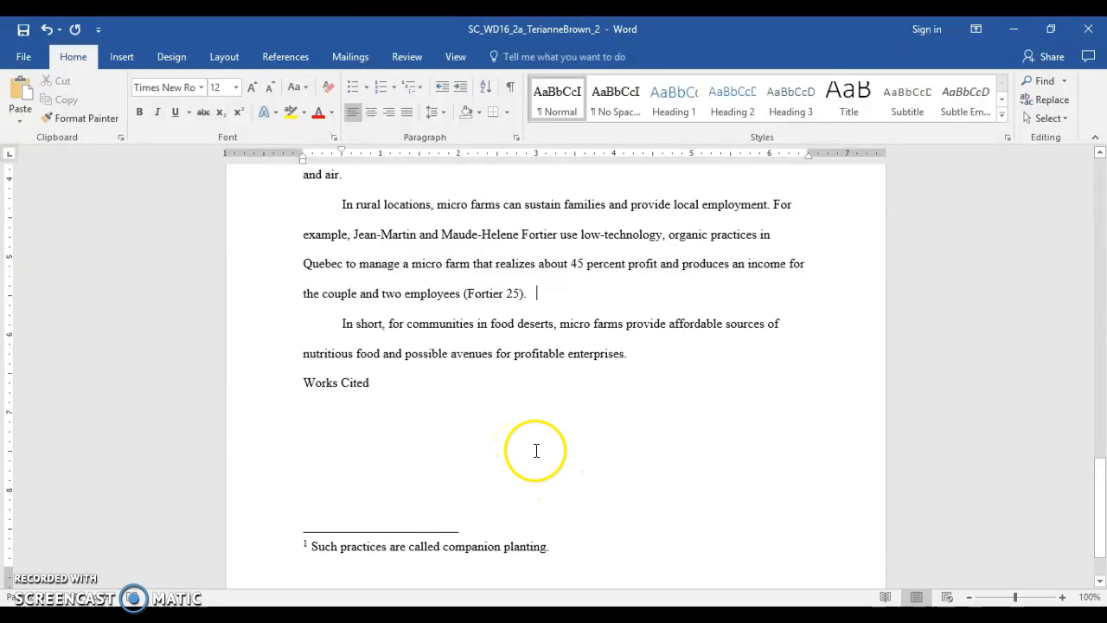
pyautogui.scroll(-2, 535, 451)
pyautogui.click(346, 362)
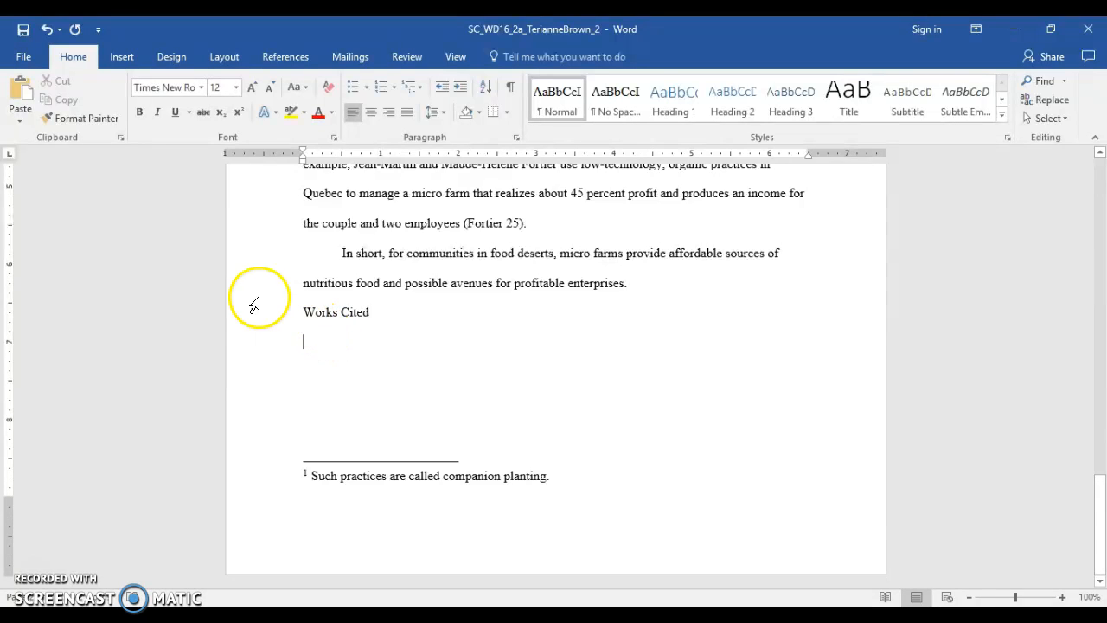
pyautogui.click(303, 313)
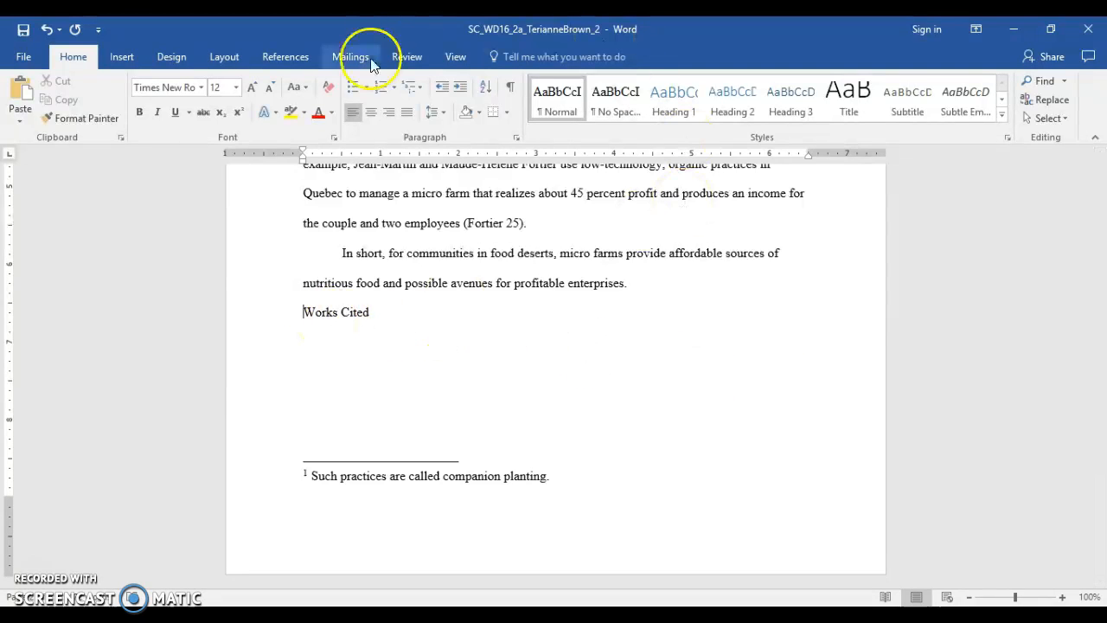
pyautogui.click(123, 61)
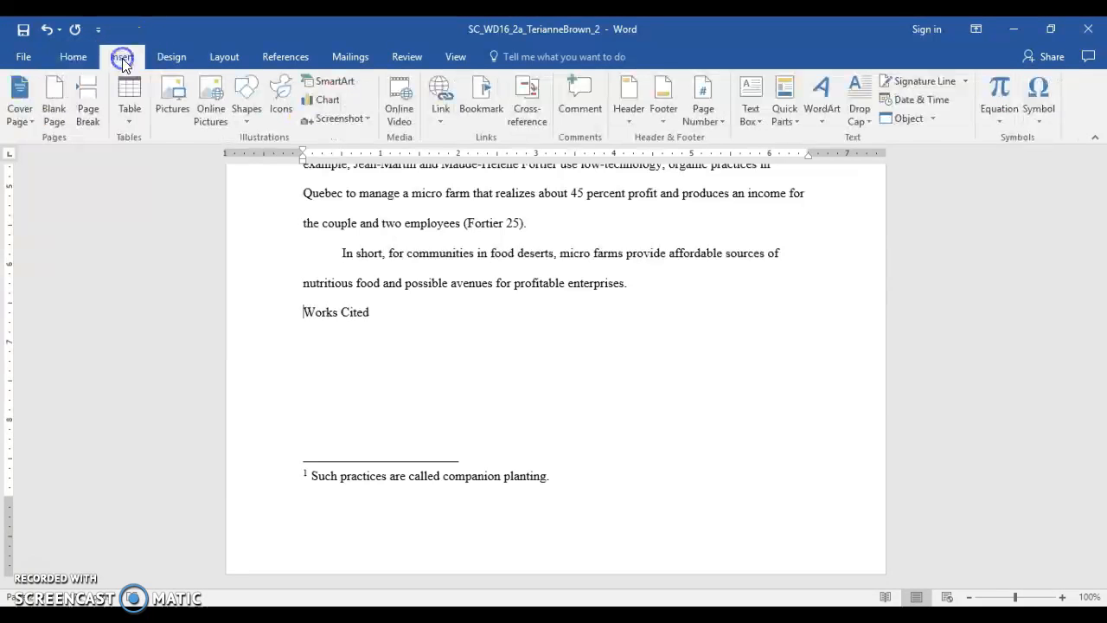
pyautogui.click(86, 117)
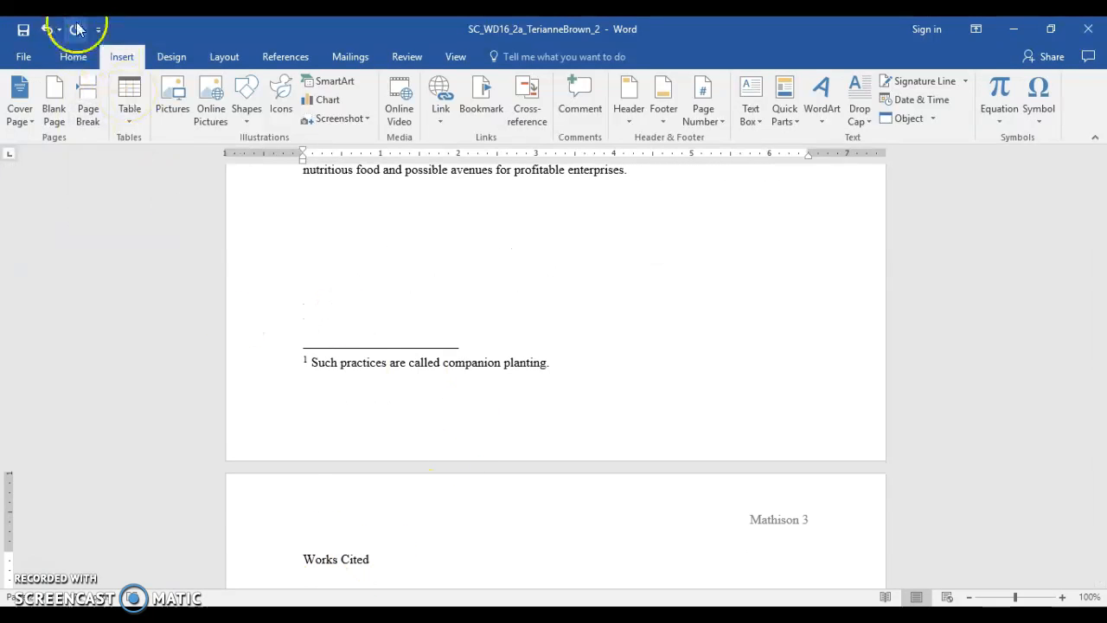
pyautogui.click(77, 57)
pyautogui.click(371, 111)
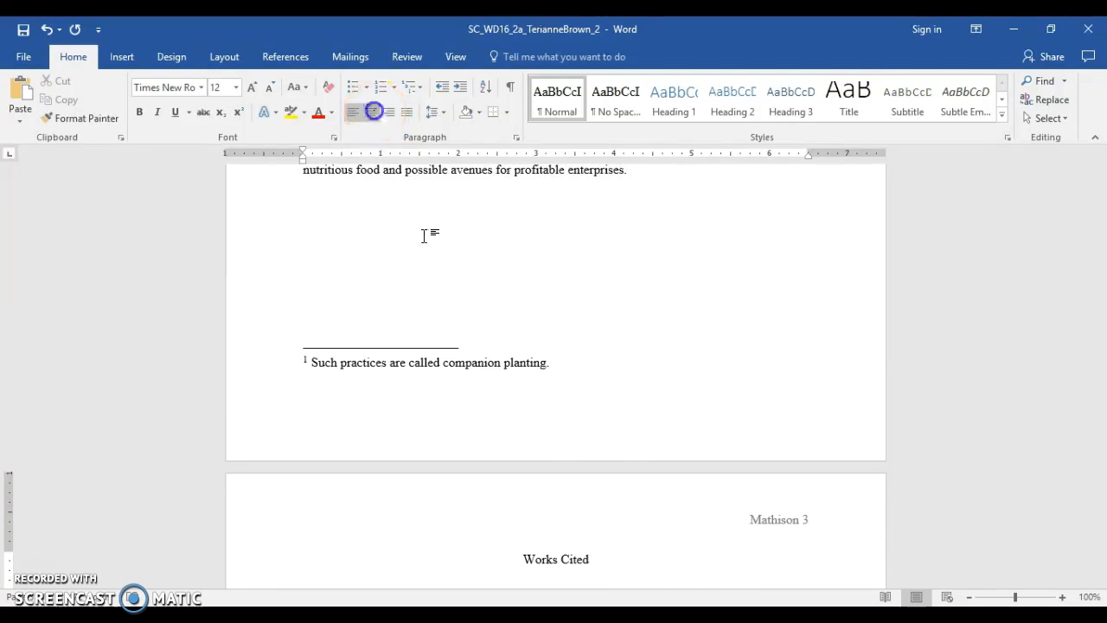
# Step: Insert a bibliography without a built-in heading on the blank line below the centered Works Cited heading
pyautogui.scroll(-2, 625, 556)
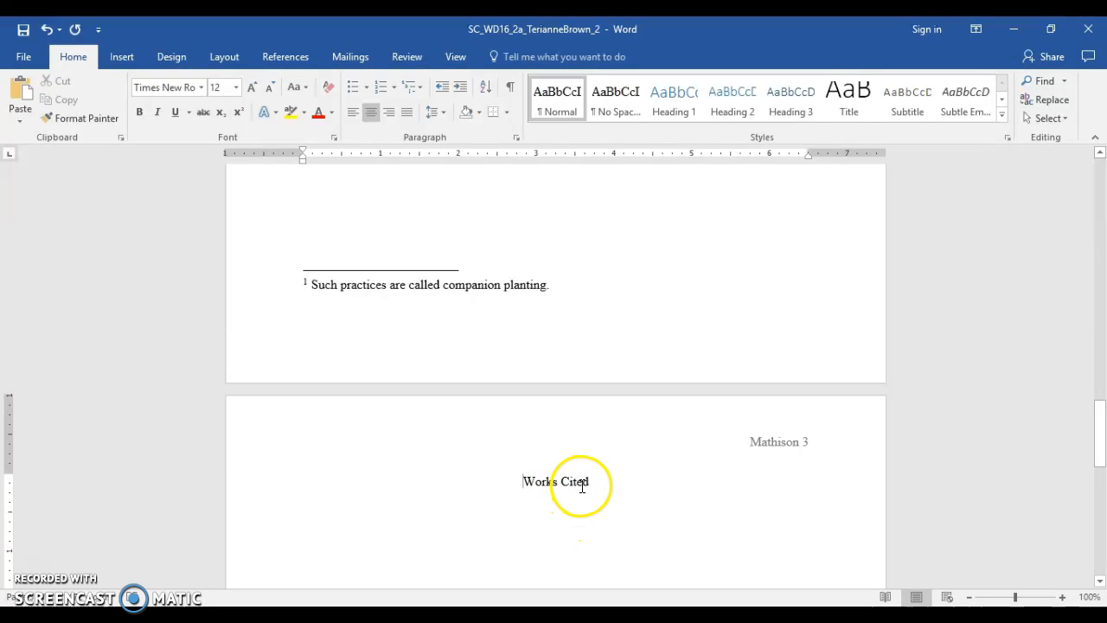
pyautogui.click(479, 511)
pyautogui.click(310, 507)
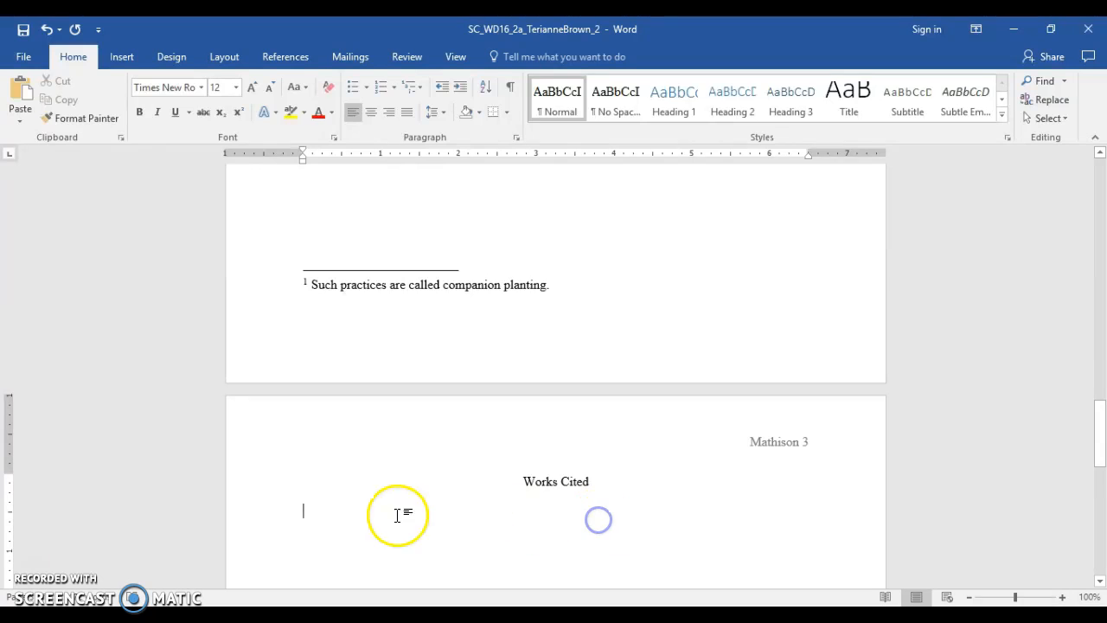
pyautogui.click(304, 513)
pyautogui.click(305, 513)
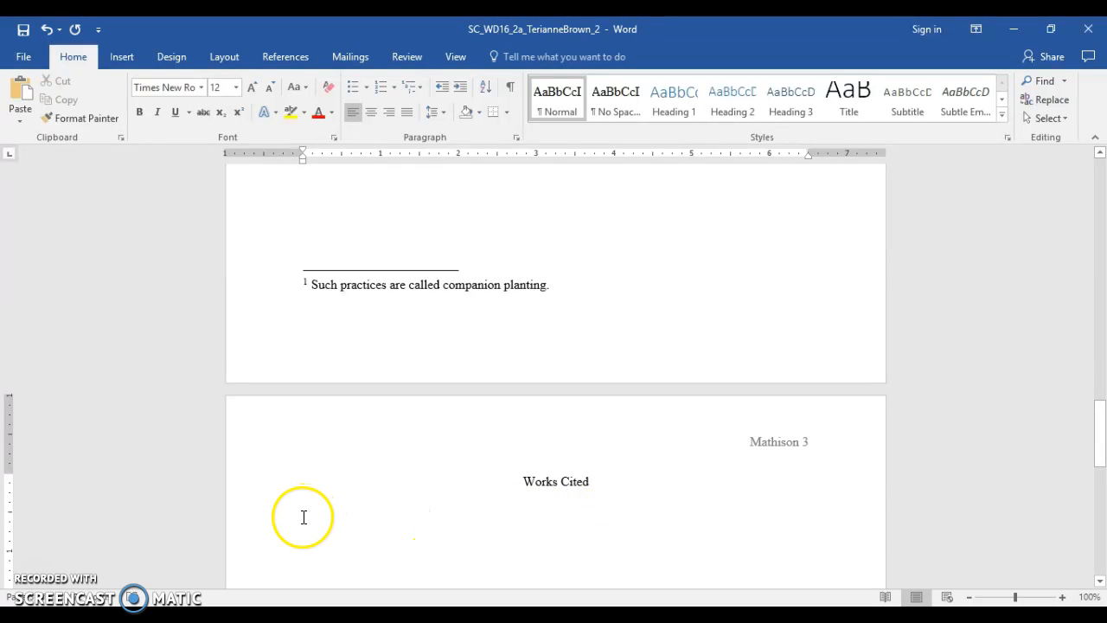
pyautogui.click(223, 30)
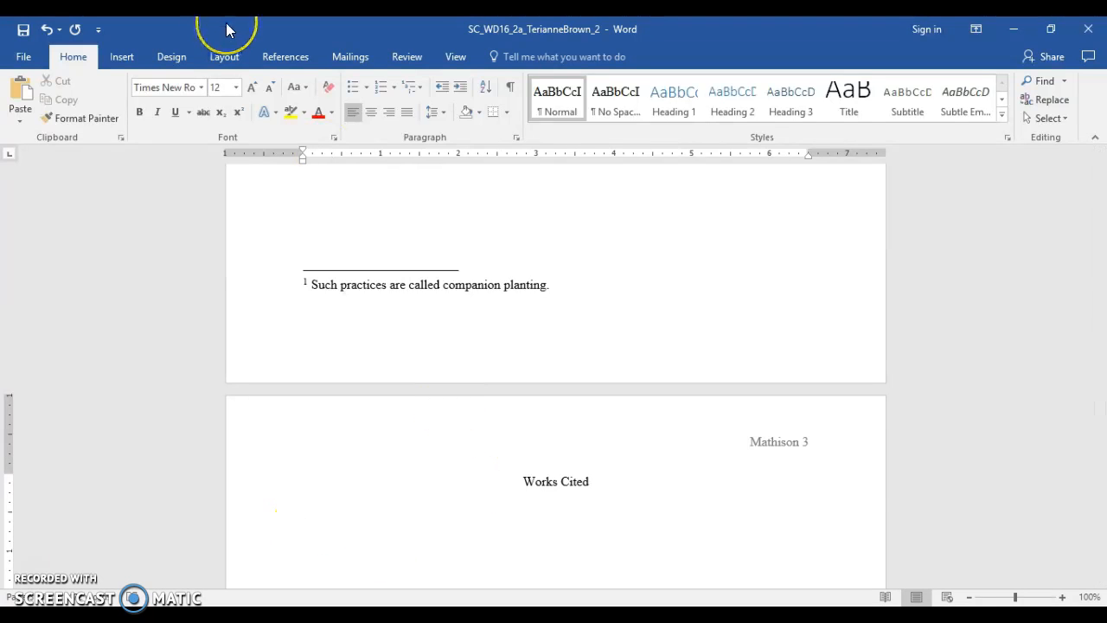
pyautogui.click(299, 59)
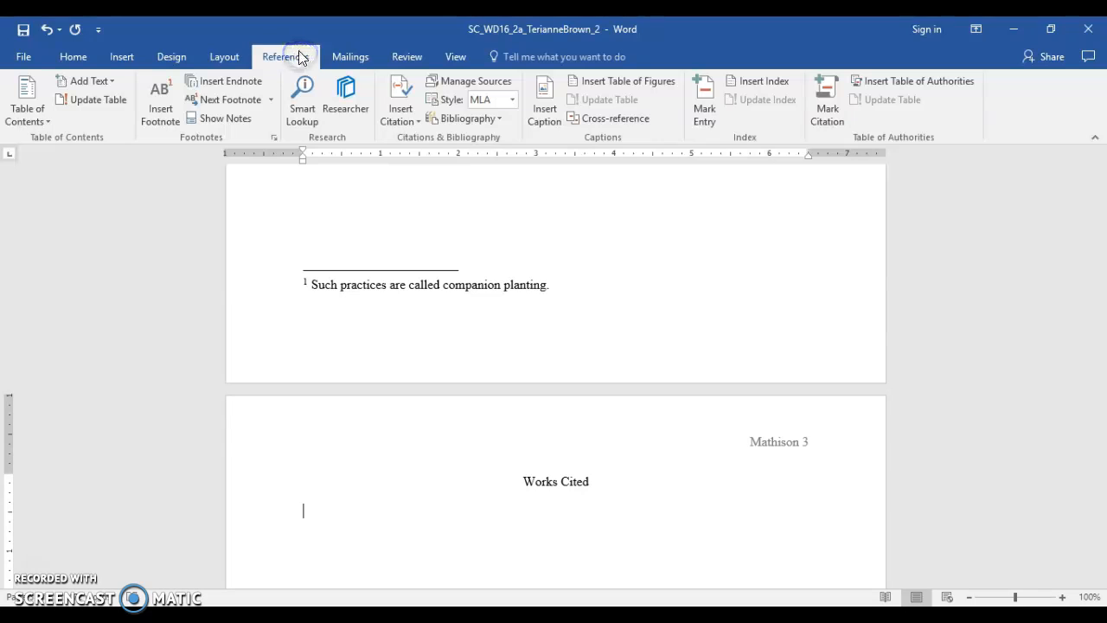
pyautogui.click(463, 120)
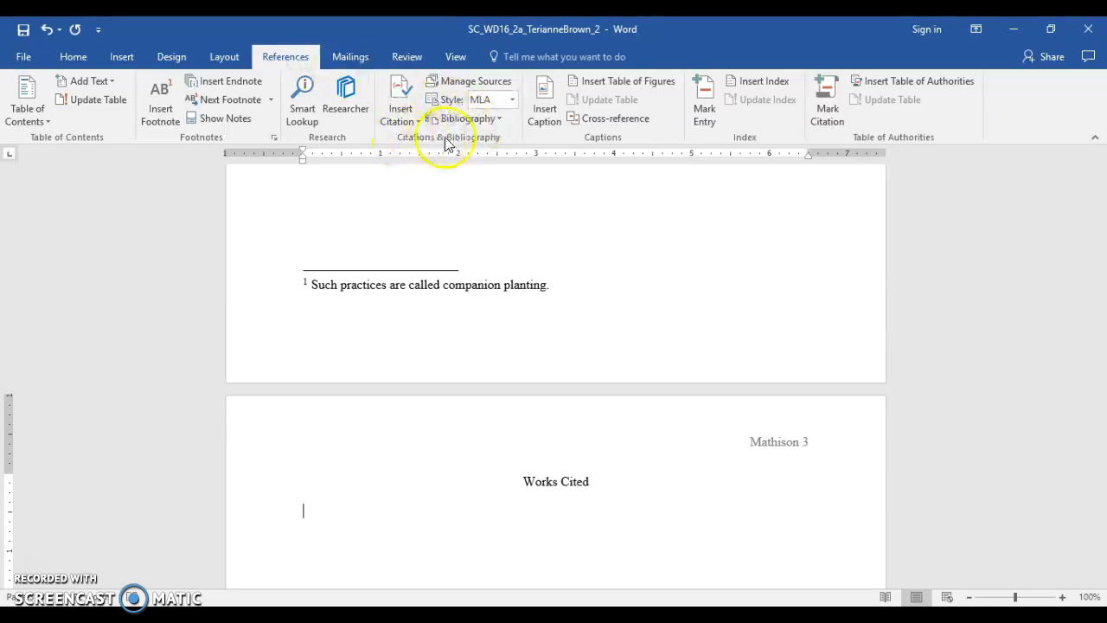
pyautogui.click(464, 127)
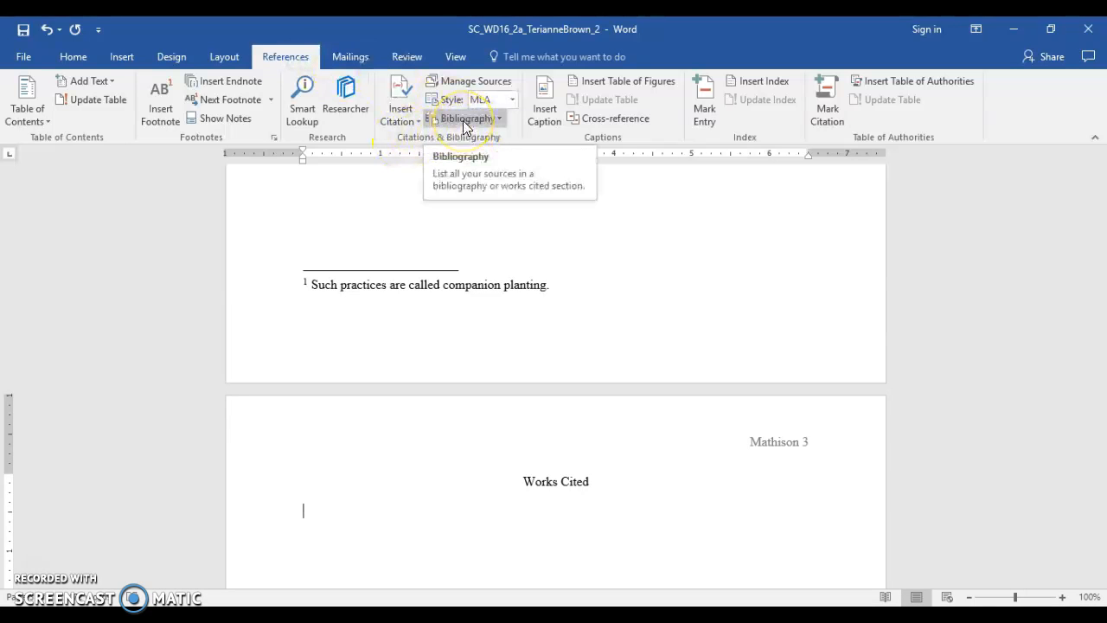
pyautogui.click(462, 121)
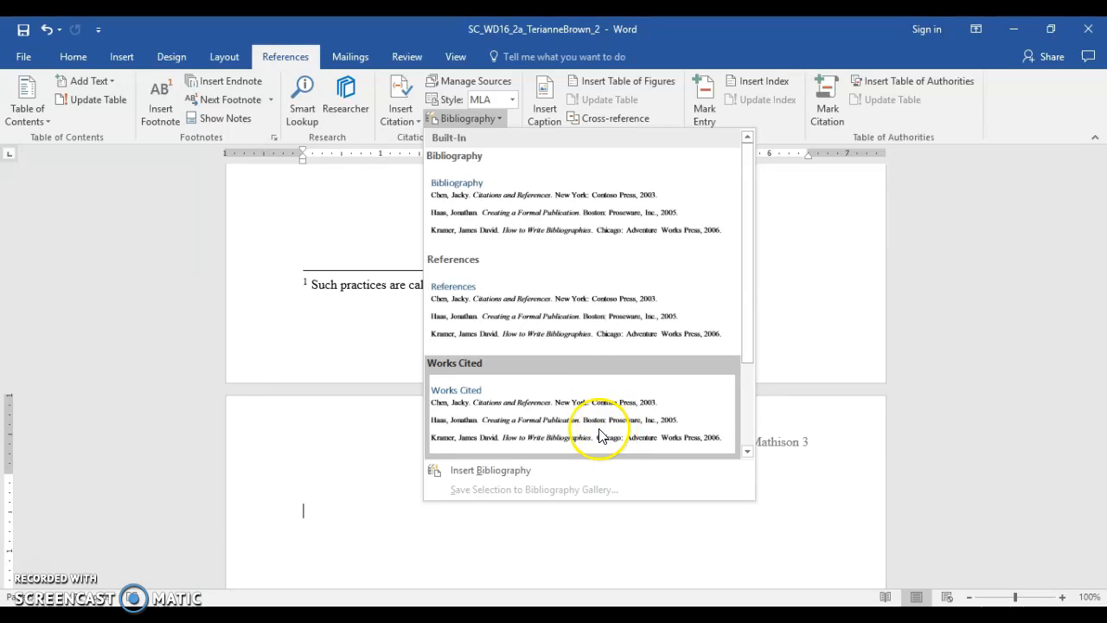
pyautogui.click(467, 472)
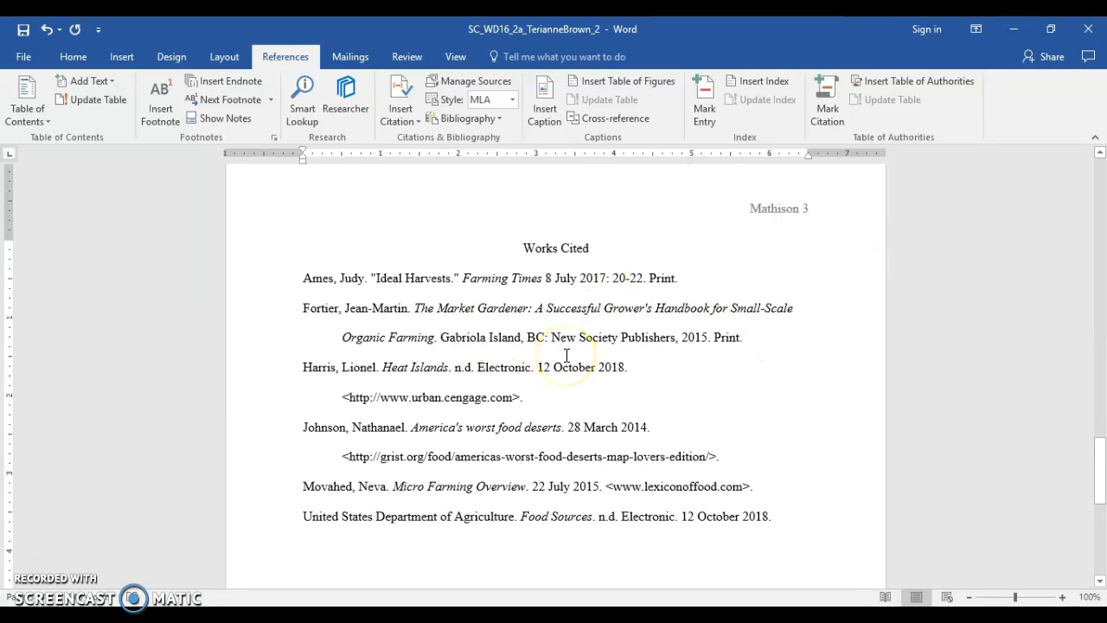
# Step: Open the "Heat Islands" source from the Source Manager's current list for editing
pyautogui.click(732, 374)
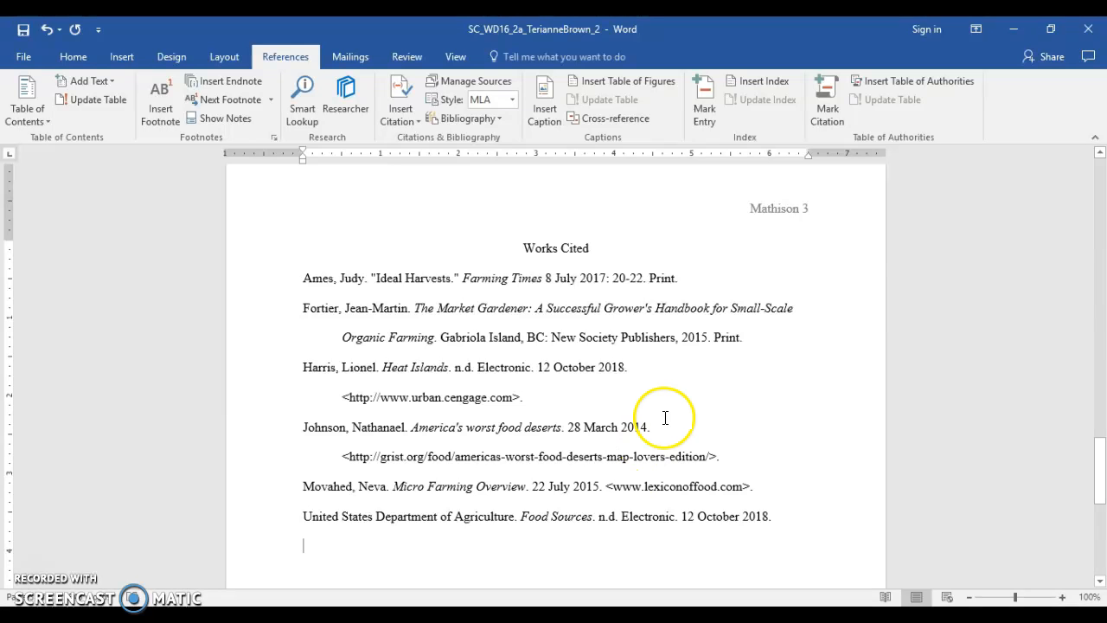
pyautogui.click(624, 370)
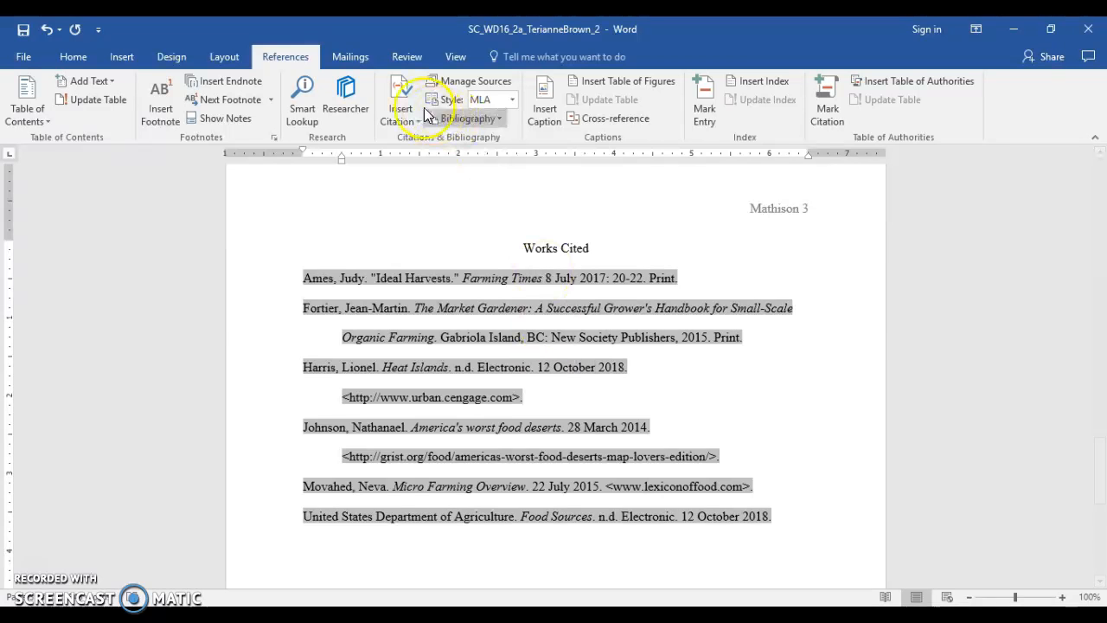
pyautogui.click(472, 85)
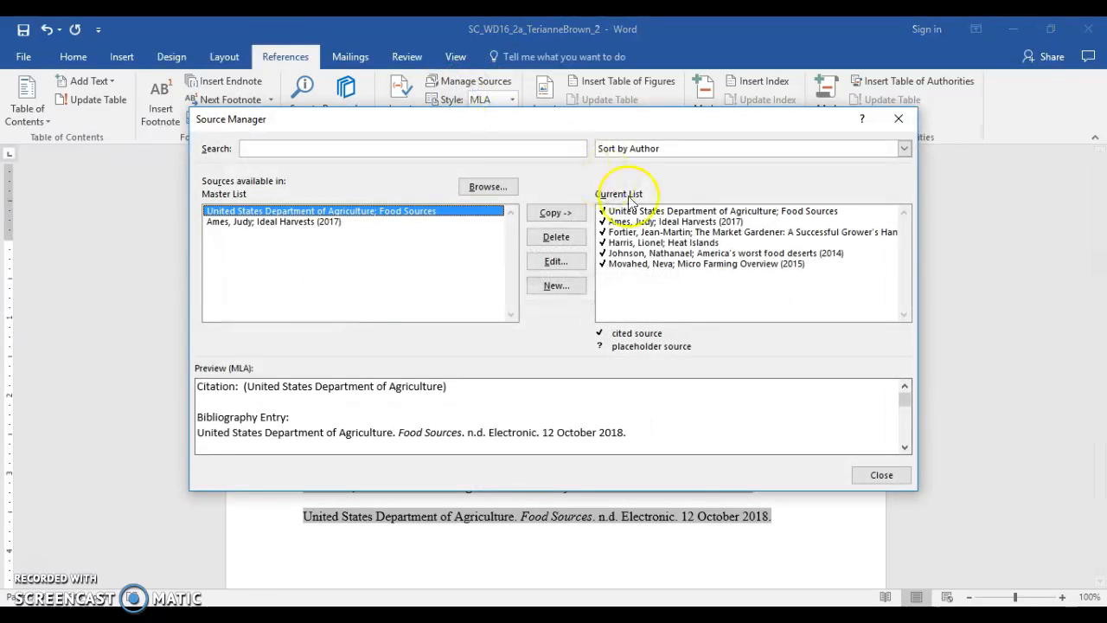
pyautogui.click(639, 243)
pyautogui.click(558, 262)
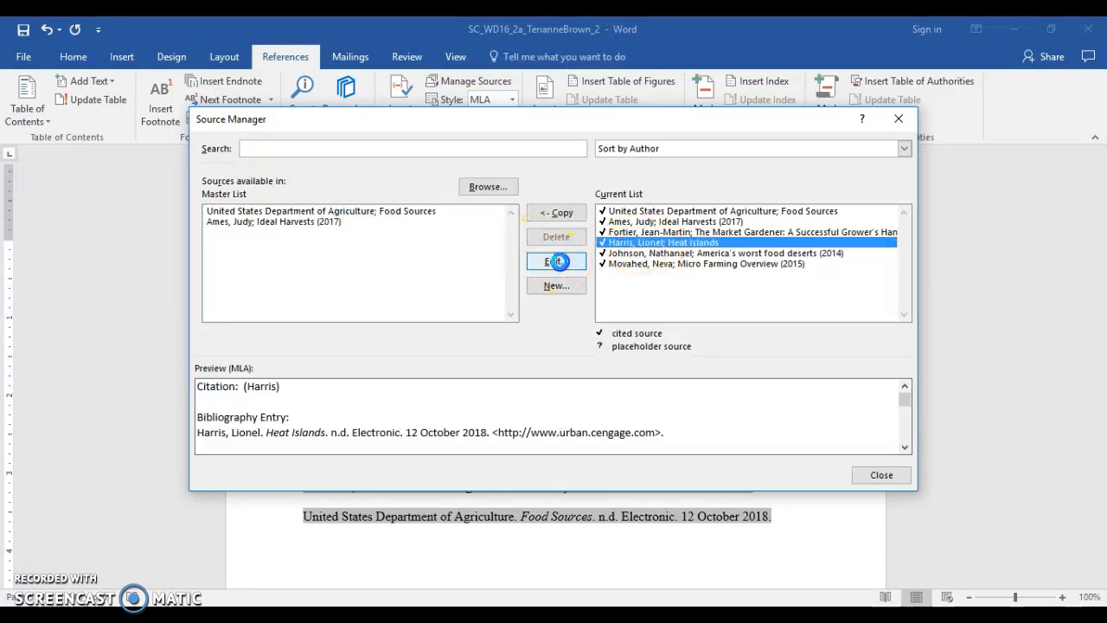